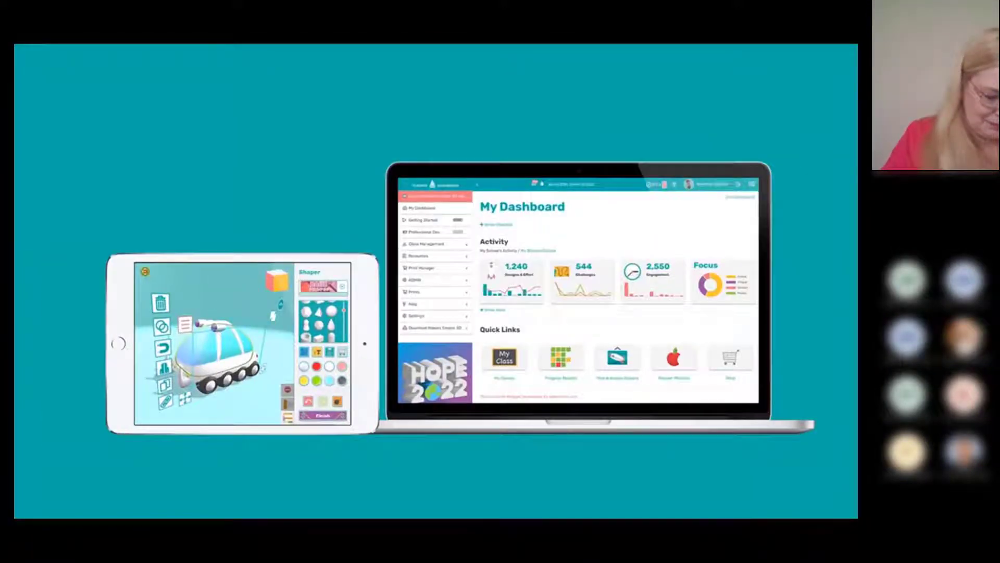
pyautogui.press('XF86AudioLowerVolume')
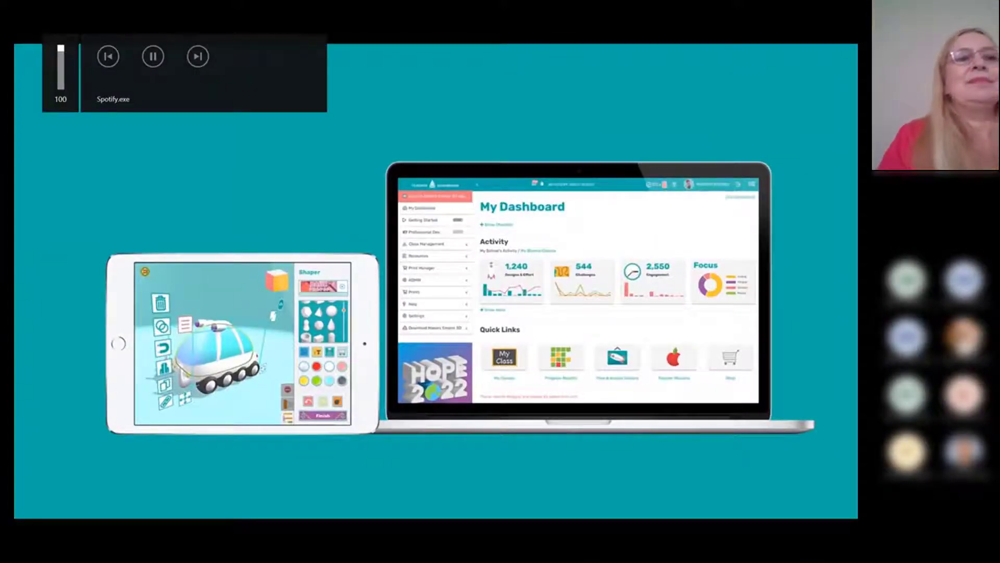
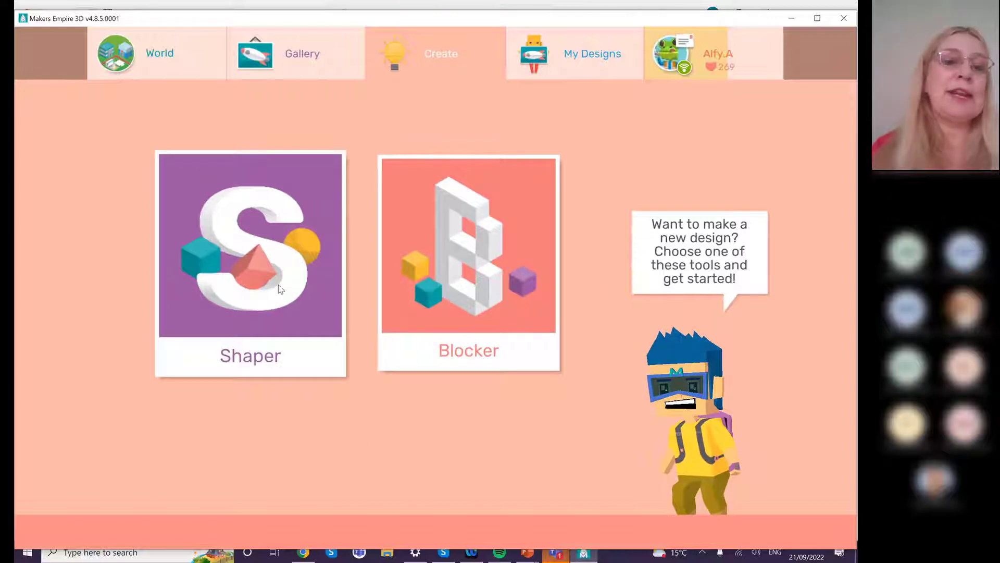
# - Start a new Shaper design and add a magenta cone on top of the starting cube
pyautogui.click(278, 286)
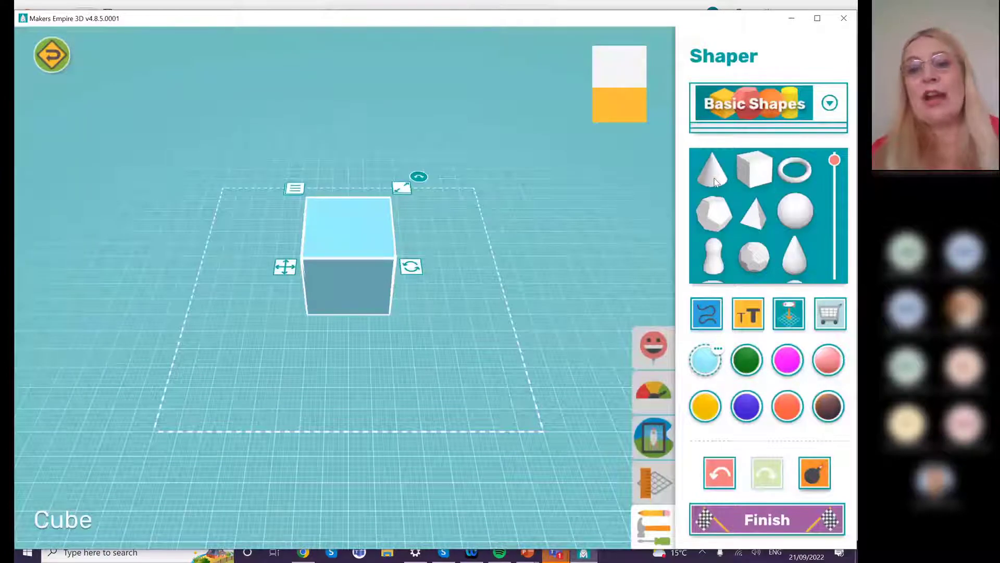
pyautogui.click(714, 172)
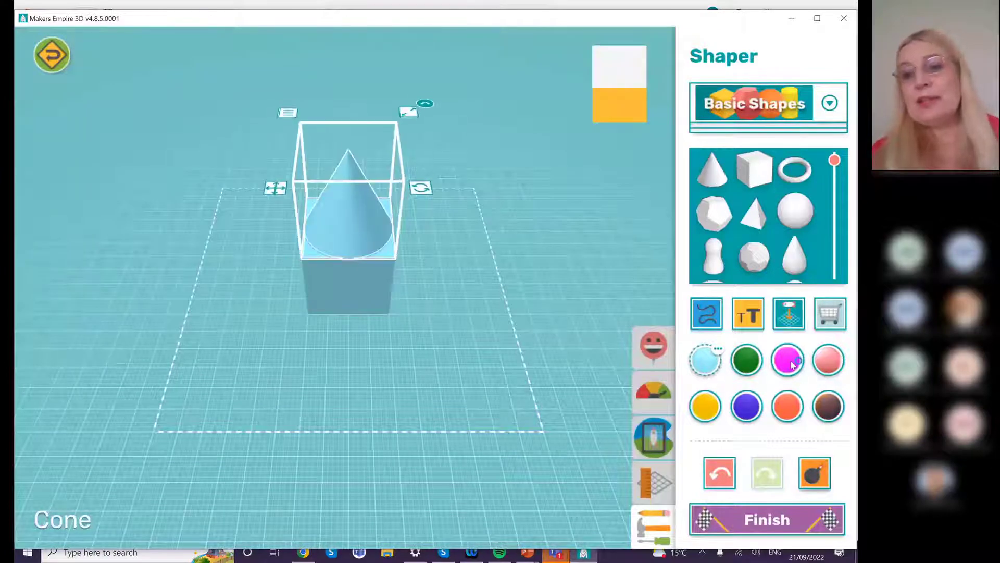
pyautogui.click(788, 361)
# - Lower the magenta cone partway into the cube and check the position from above
pyautogui.moveTo(415, 391); pyautogui.dragTo(409, 323)
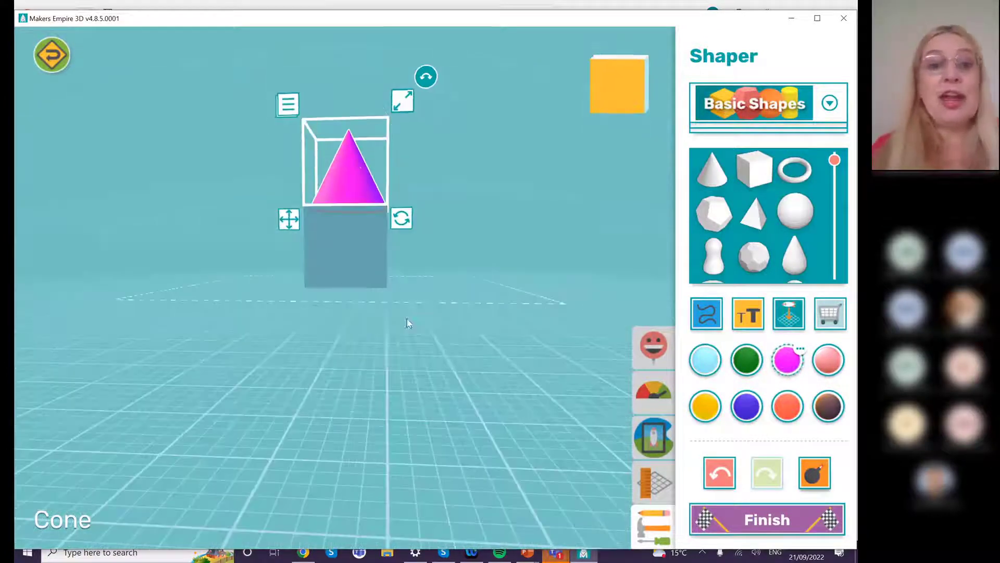
pyautogui.moveTo(357, 160); pyautogui.dragTo(360, 199)
pyautogui.moveTo(396, 333); pyautogui.dragTo(488, 427)
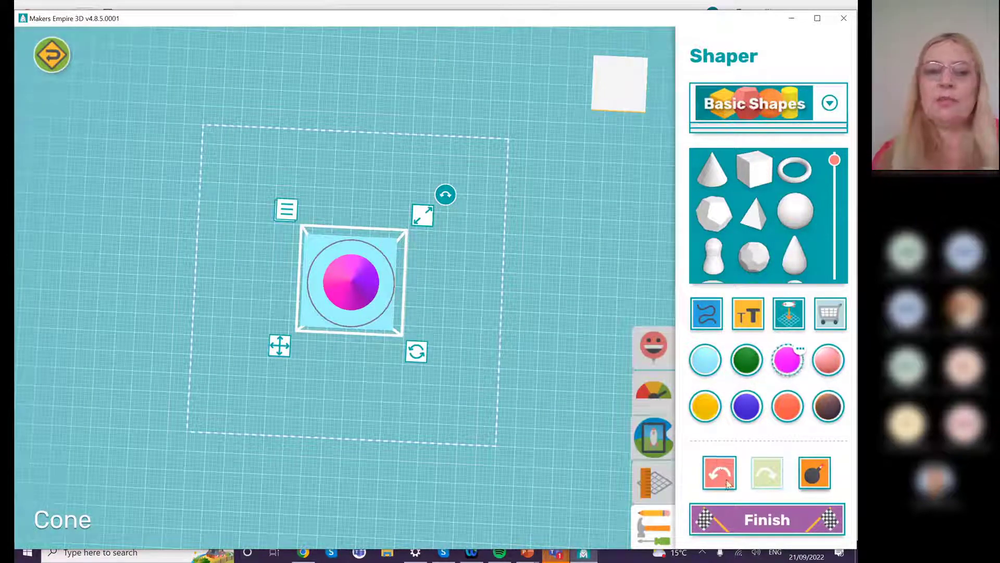
# - Finish the cube and cone design and close the Design Details form without filling it in
pyautogui.click(731, 519)
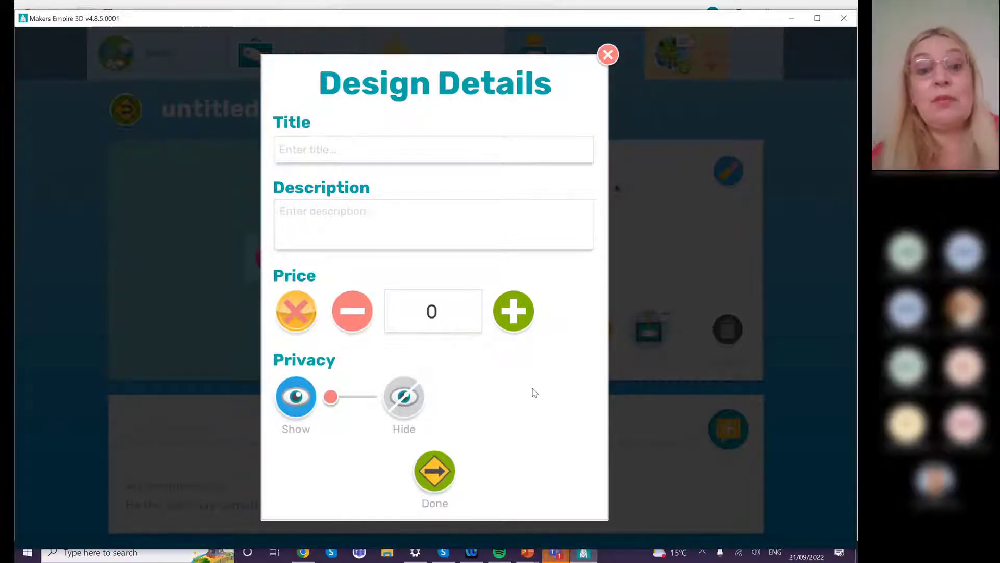
pyautogui.click(608, 55)
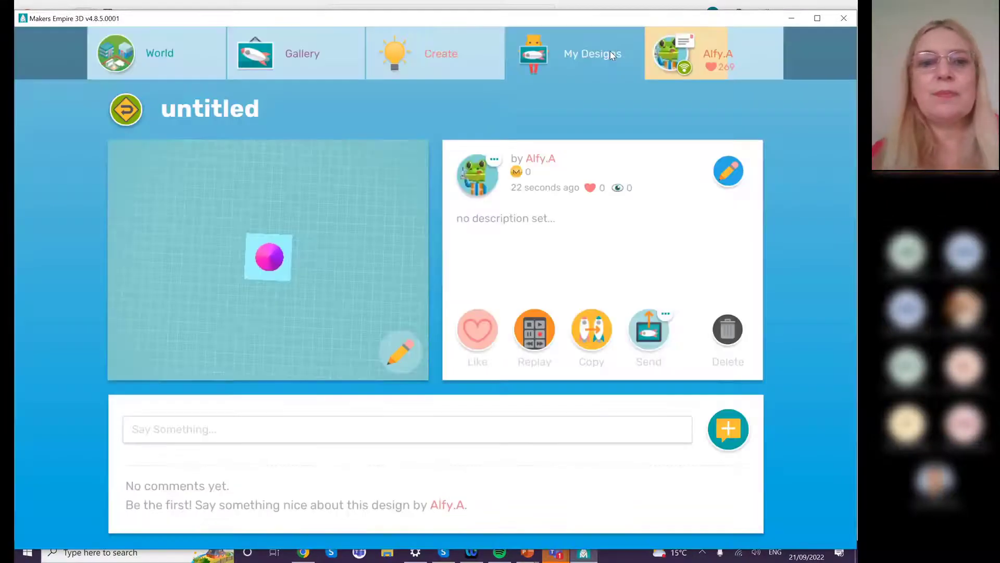
# - Return to the list of saved designs and filter it to show those By me
pyautogui.click(125, 107)
pyautogui.click(124, 105)
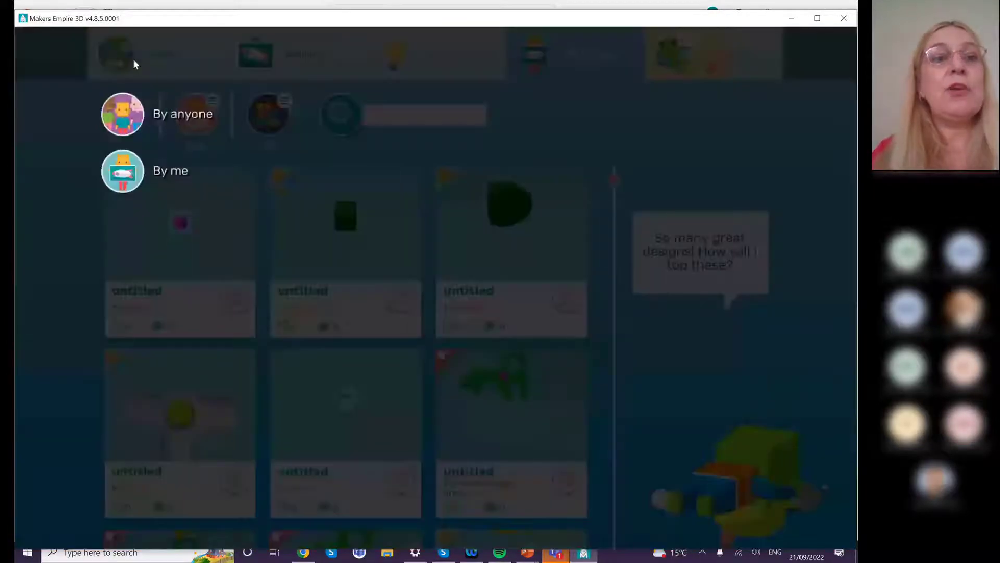
pyautogui.click(164, 173)
# - Start a new Blocker design, place a row of magenta blocks and four single blocks on the grid, and leave the design
pyautogui.click(442, 57)
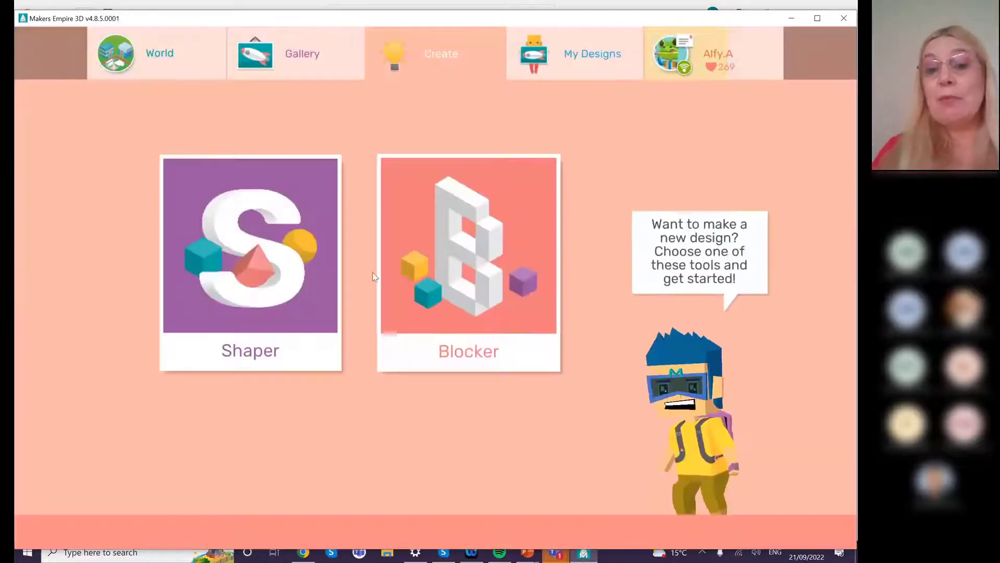
pyautogui.click(399, 288)
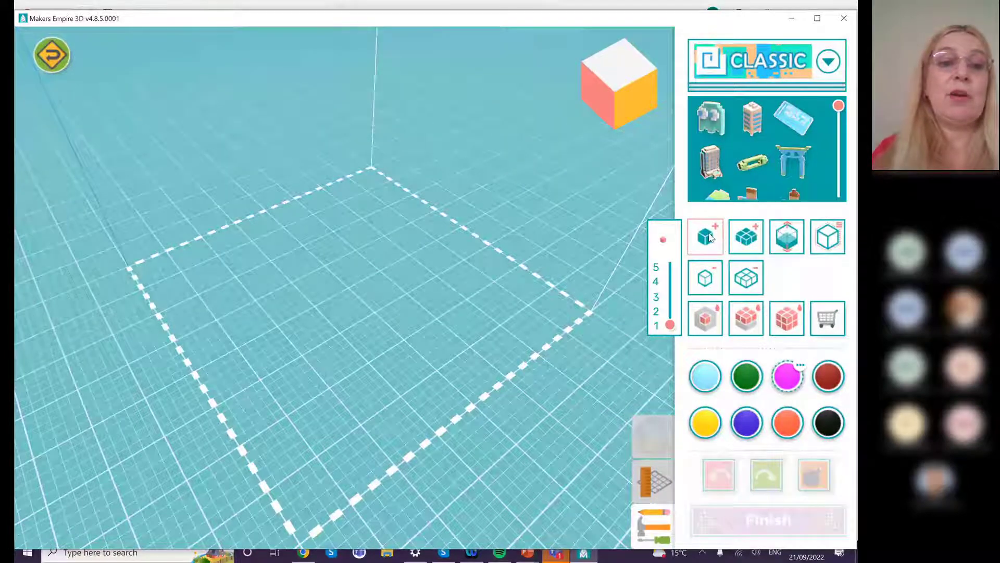
pyautogui.click(279, 285)
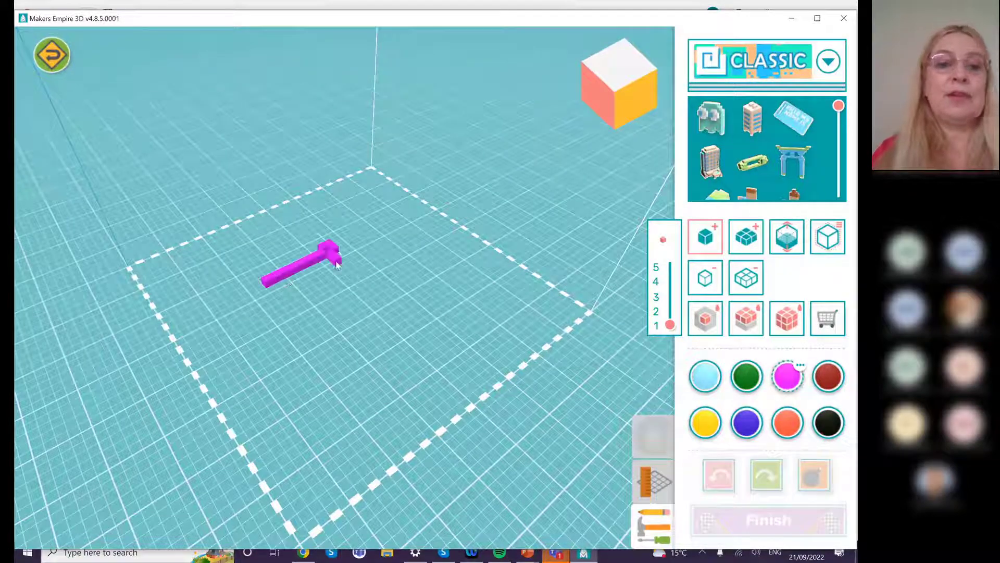
pyautogui.click(282, 286)
pyautogui.click(315, 298)
pyautogui.click(402, 266)
pyautogui.click(380, 319)
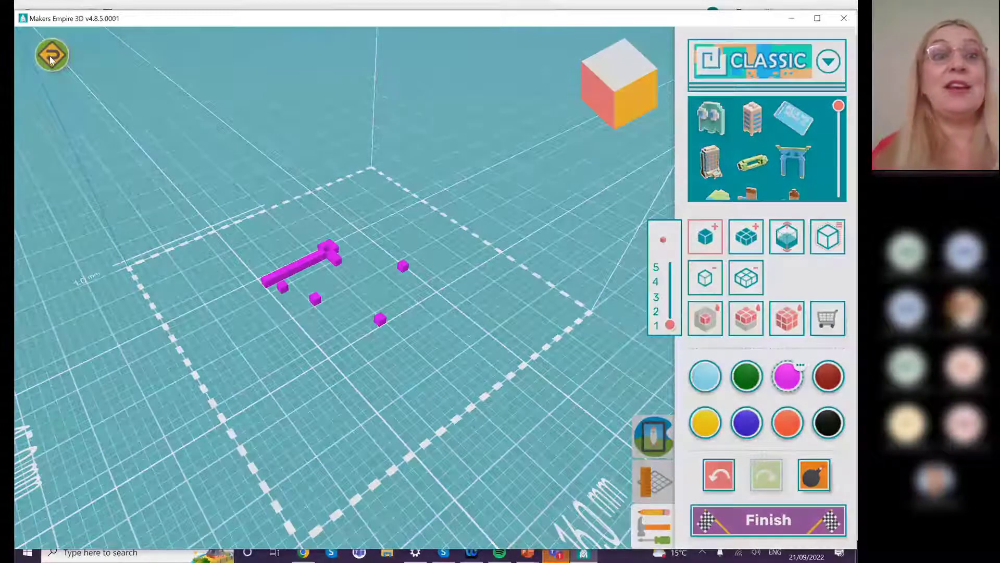
pyautogui.click(50, 57)
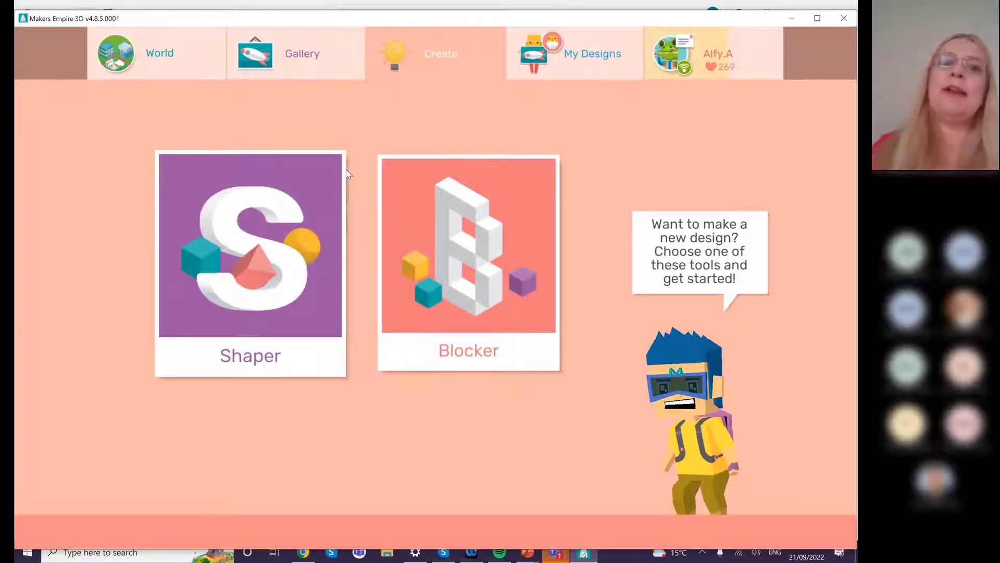
# - Open the "Where's my candy?" lesson in the Training Lab's Basic Training and choose Touch screen as the input device
pyautogui.click(177, 53)
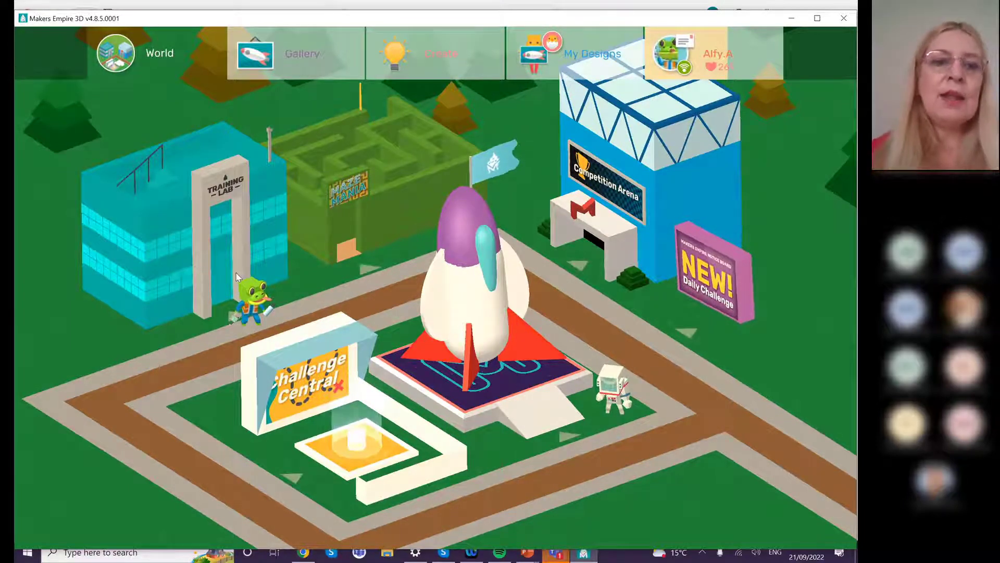
pyautogui.click(216, 273)
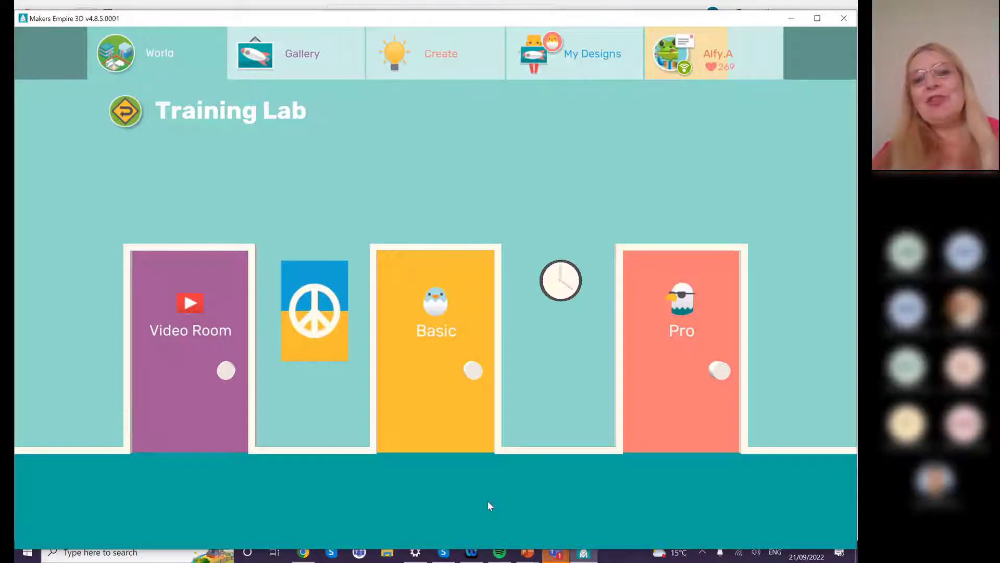
pyautogui.click(459, 325)
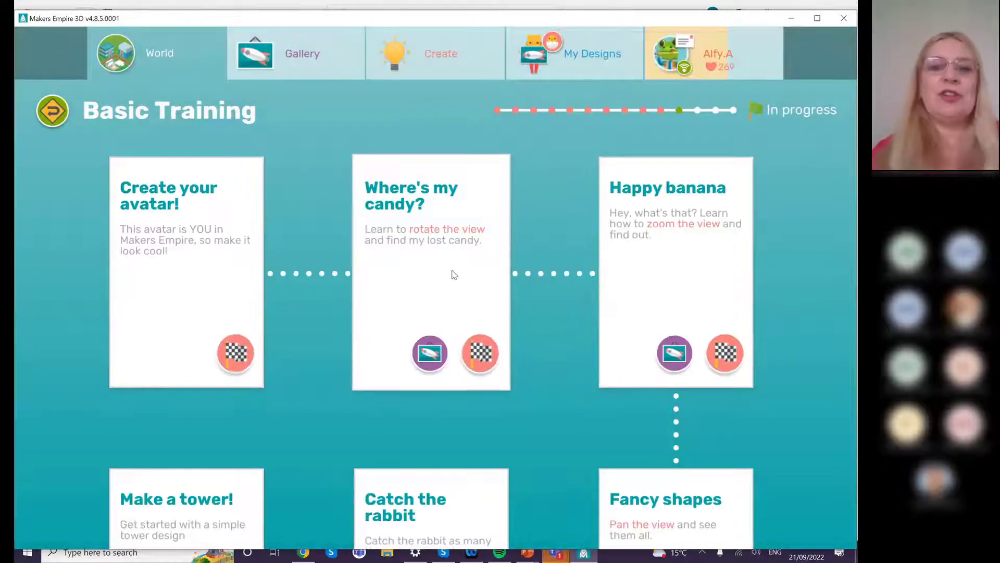
pyautogui.click(454, 276)
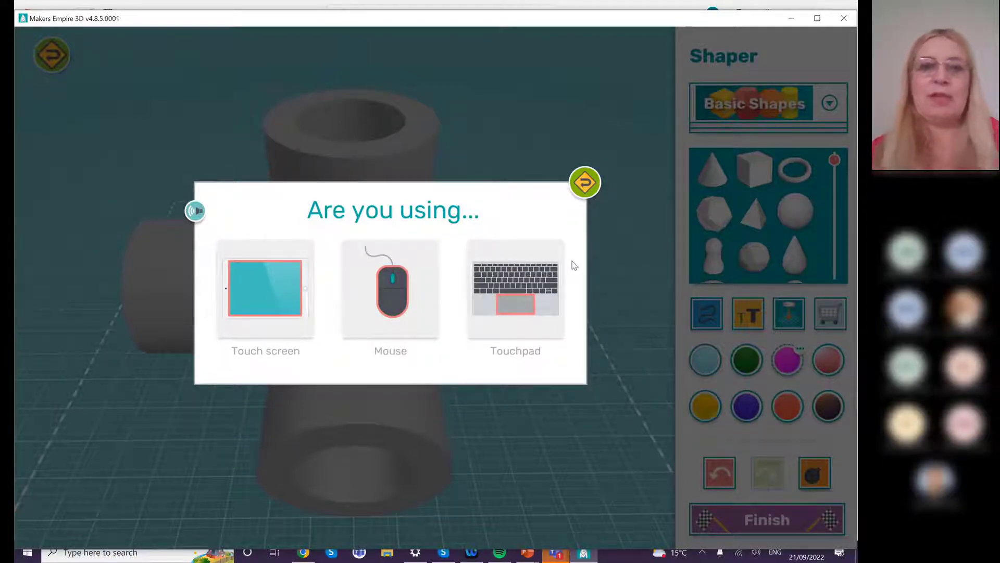
pyautogui.click(265, 298)
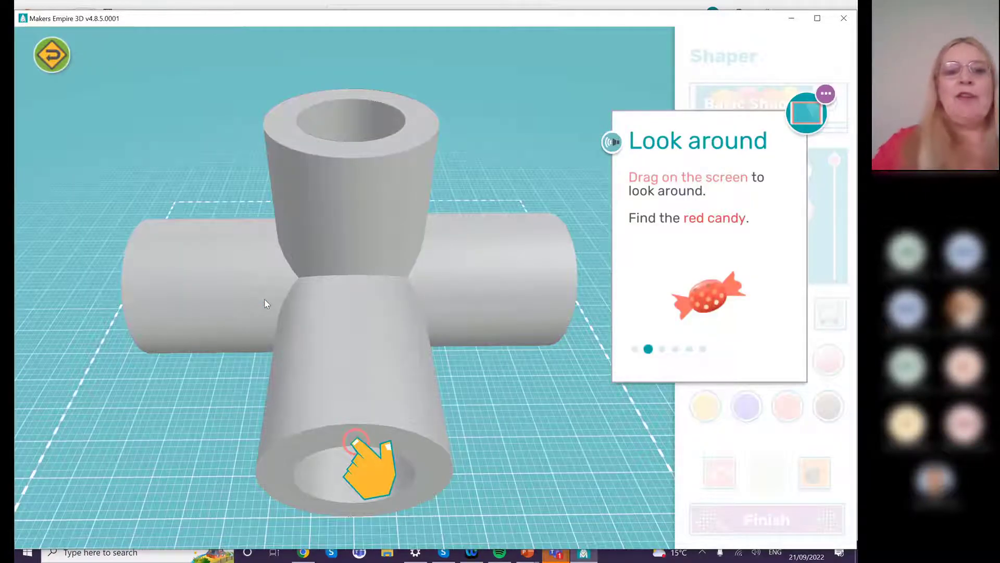
# - Look around the crossed pipes to find all the candy and complete the lesson
pyautogui.moveTo(264, 299); pyautogui.dragTo(264, 224)
pyautogui.moveTo(355, 409); pyautogui.dragTo(349, 440)
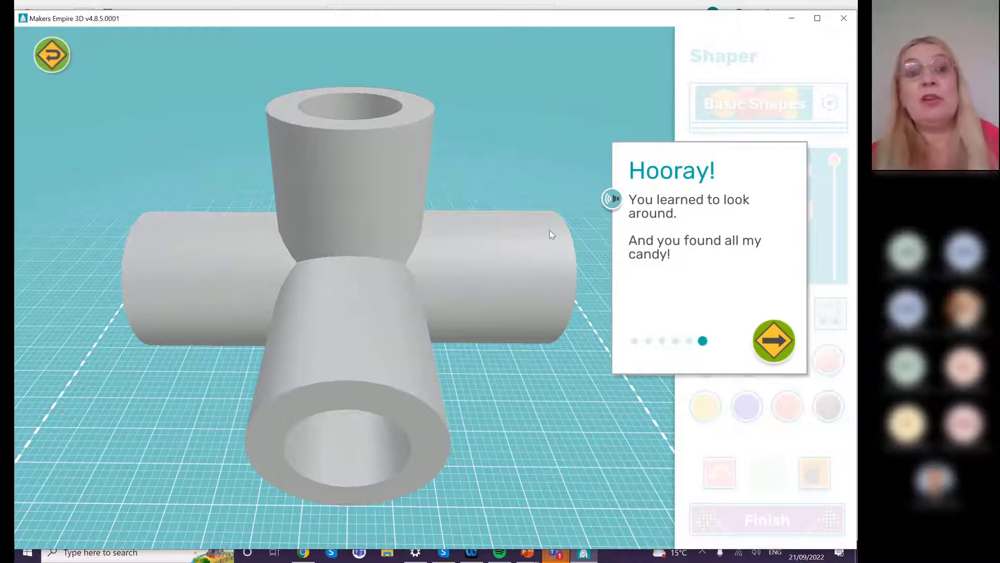
pyautogui.click(608, 201)
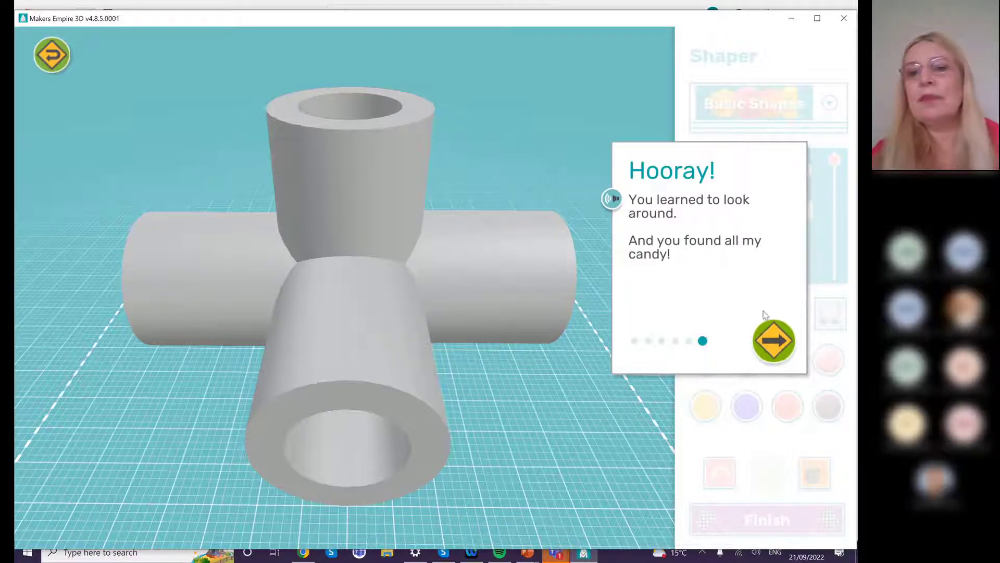
pyautogui.click(774, 341)
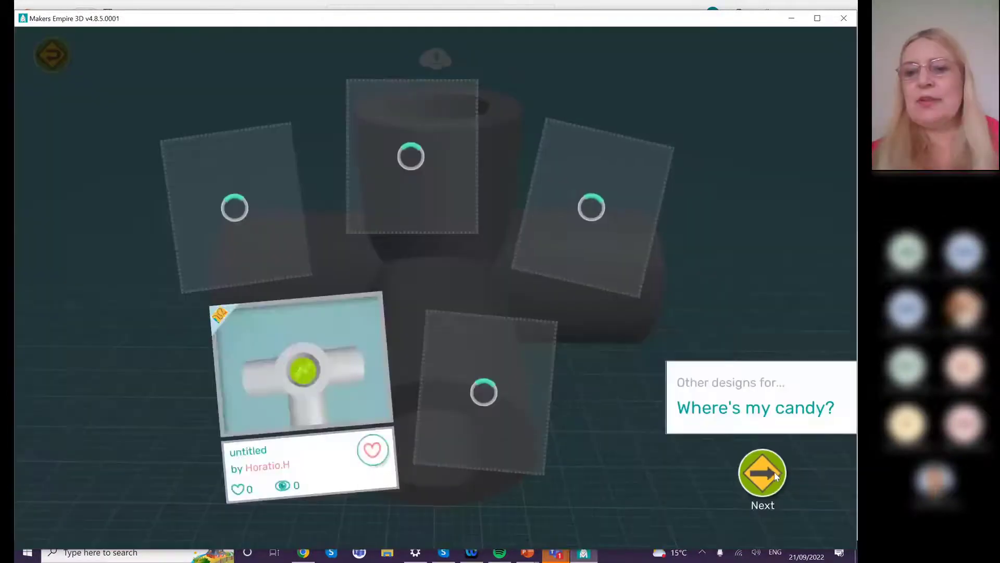
pyautogui.click(775, 471)
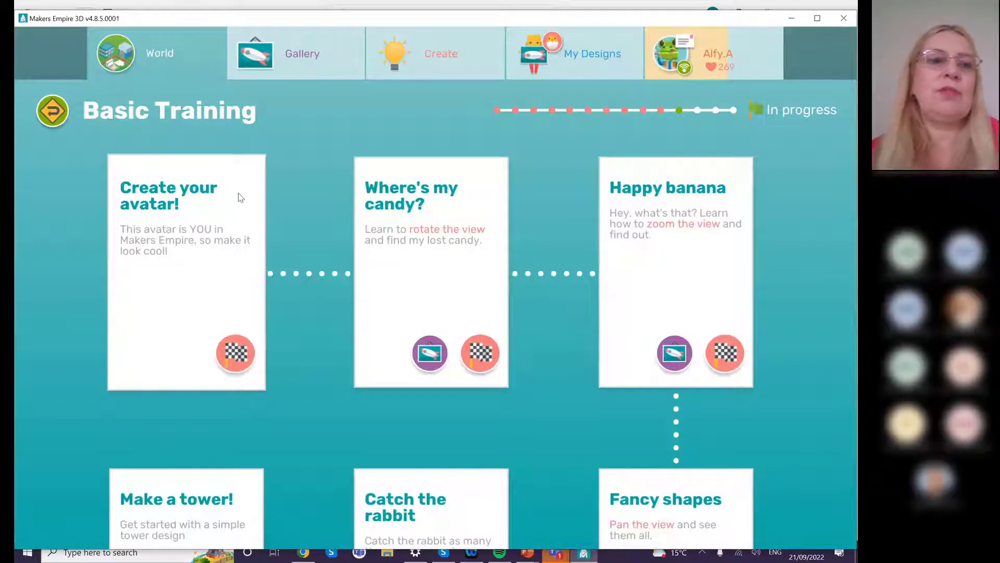
# - Switch from Basic Training to Pro Training and open the Blib Blob lesson further down the list
pyautogui.click(54, 115)
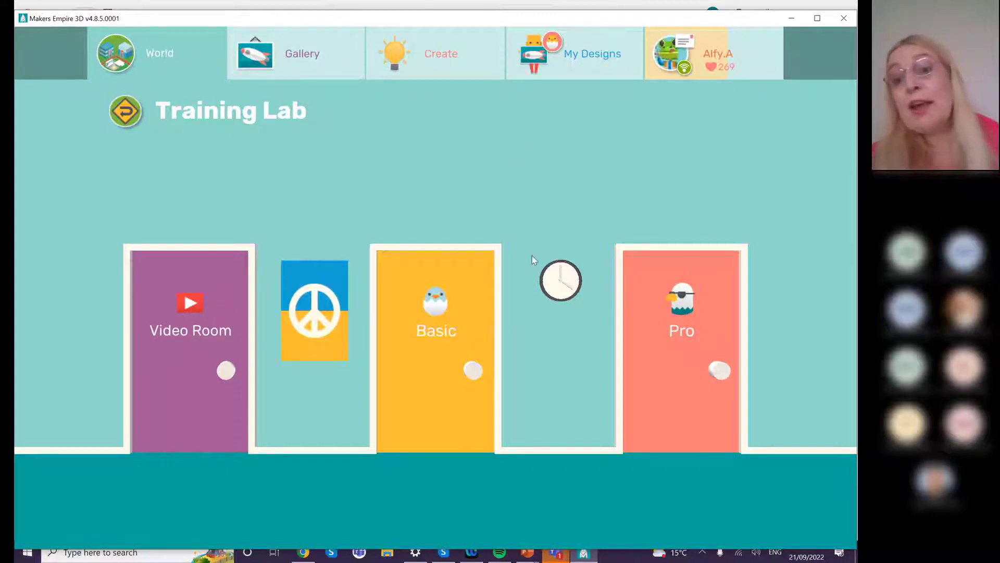
pyautogui.click(663, 309)
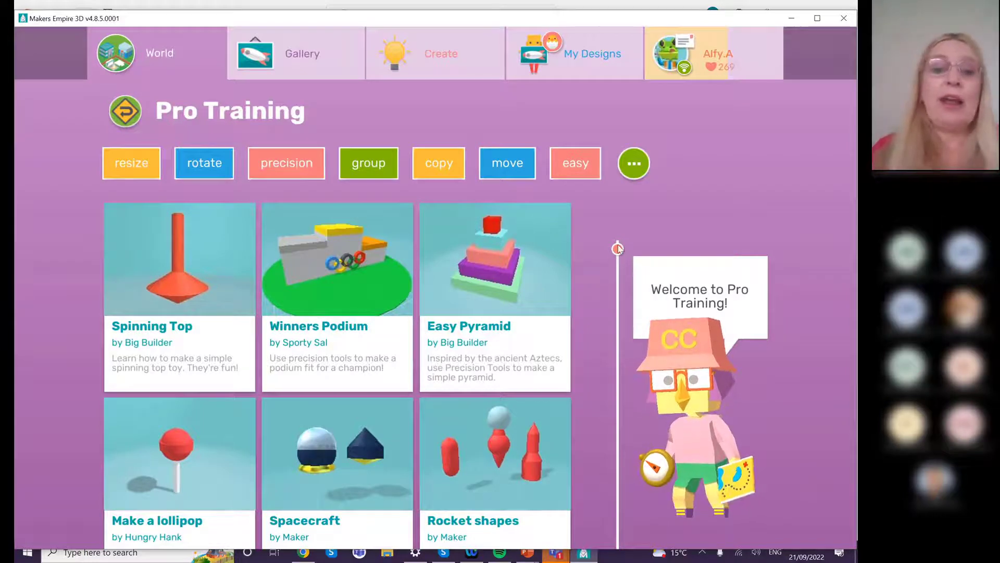
pyautogui.moveTo(617, 250); pyautogui.dragTo(623, 492)
pyautogui.click(361, 380)
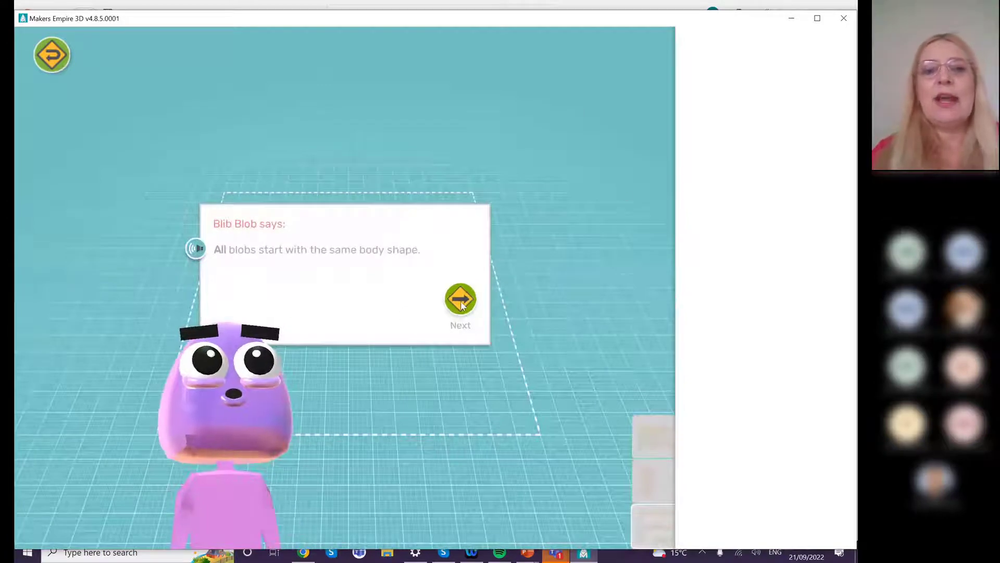
# - Work through the first lesson steps by adding a Smooth Trapezoid body and colouring it red
pyautogui.click(461, 300)
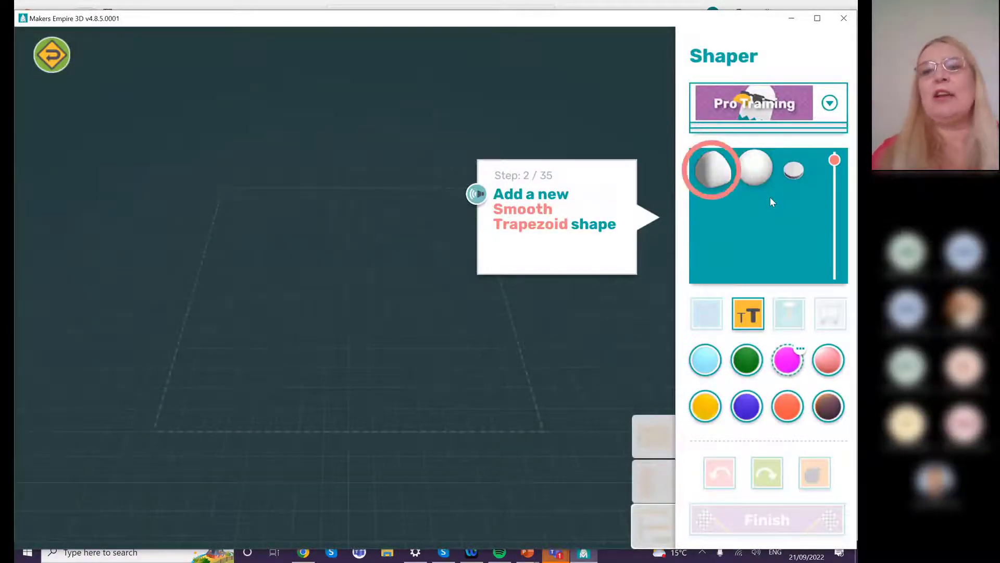
pyautogui.click(709, 173)
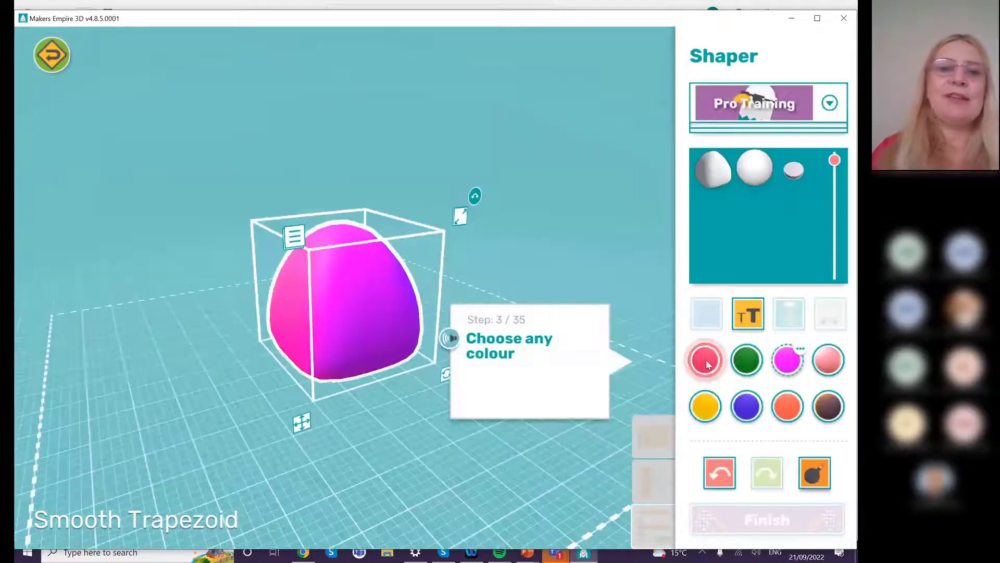
pyautogui.click(707, 363)
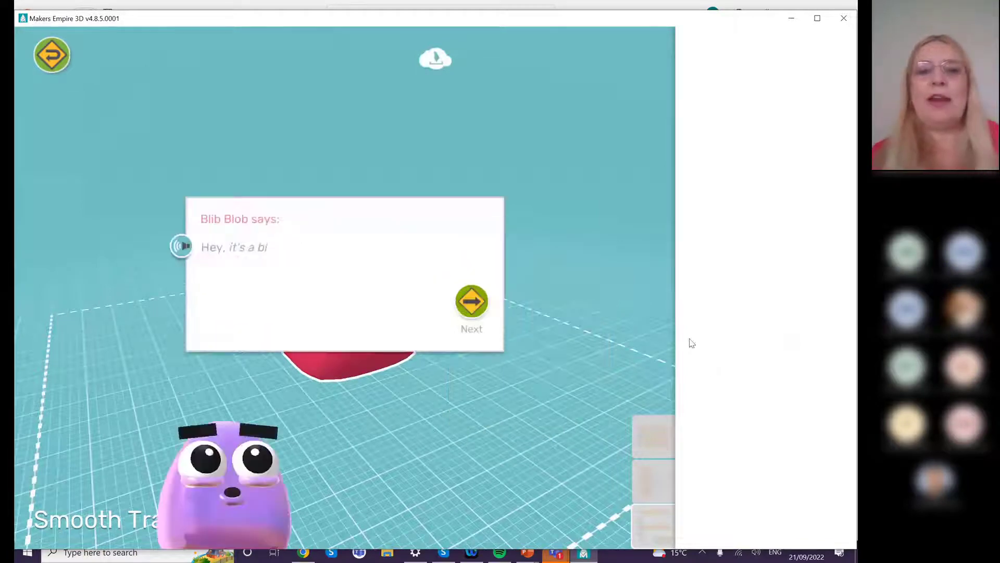
pyautogui.click(463, 300)
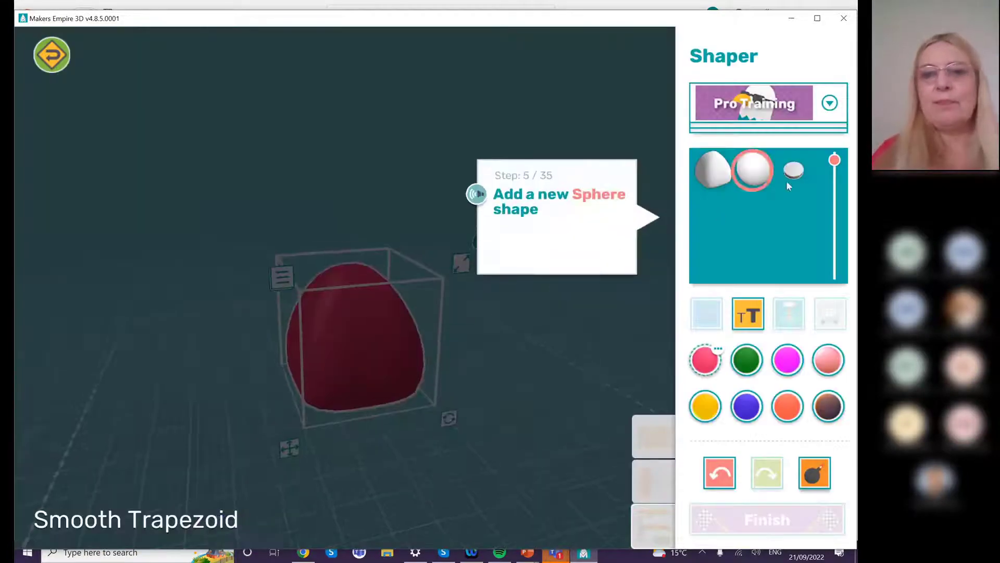
# - Leave the blob lesson and filter the Pro Training lessons by the "cut" tag
pyautogui.click(58, 56)
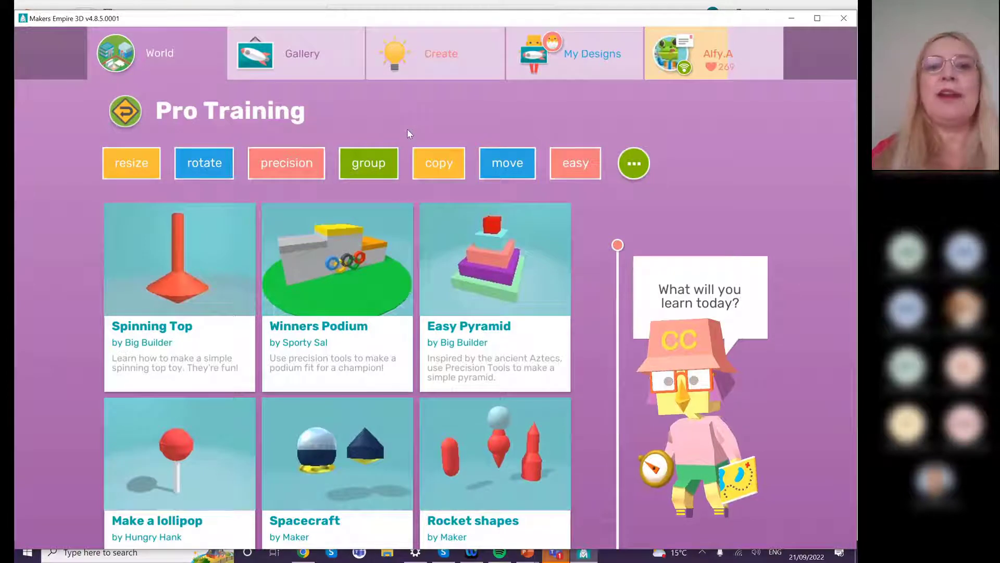
pyautogui.click(630, 166)
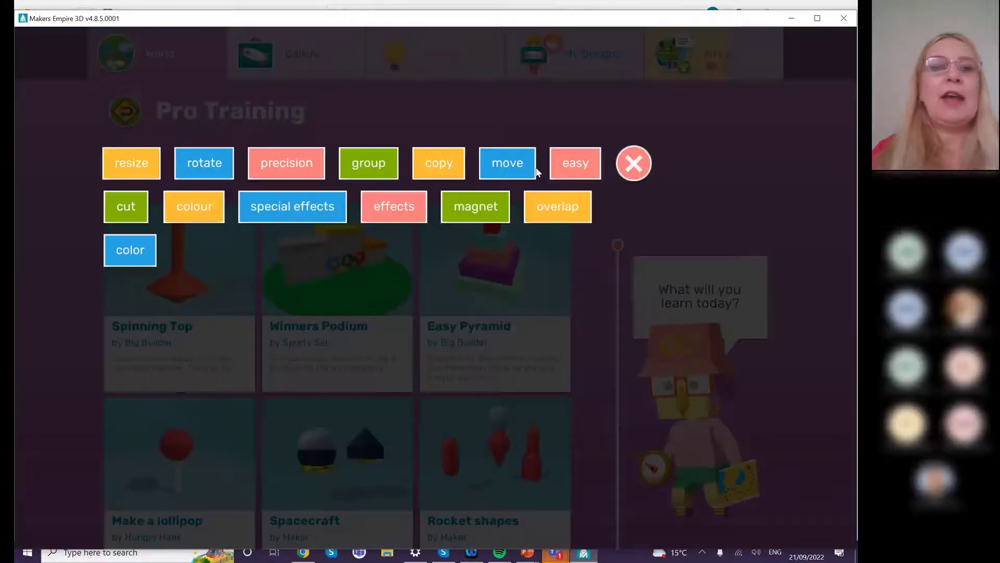
pyautogui.click(135, 207)
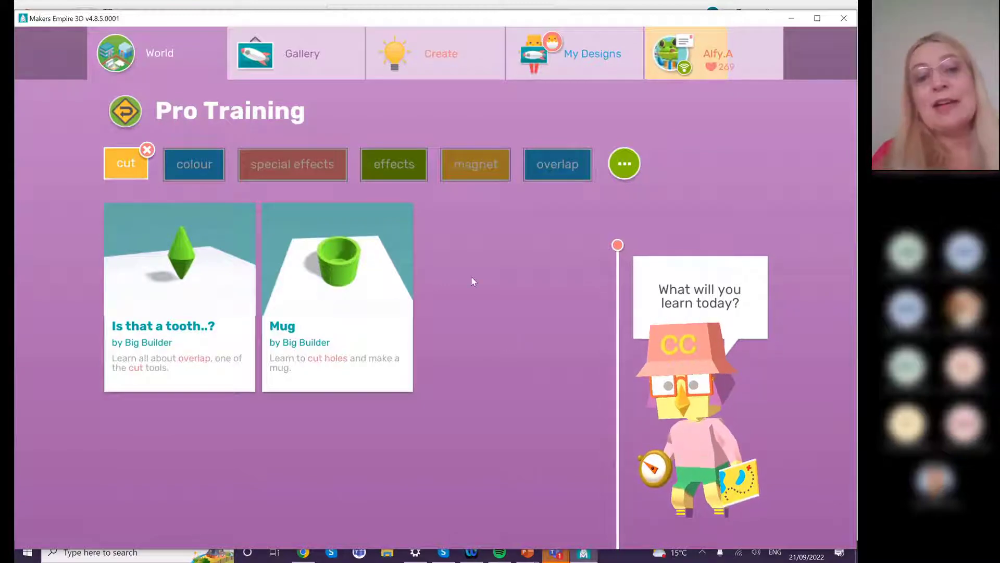
# - Return to the Training Lab and open the Video Room
pyautogui.click(130, 116)
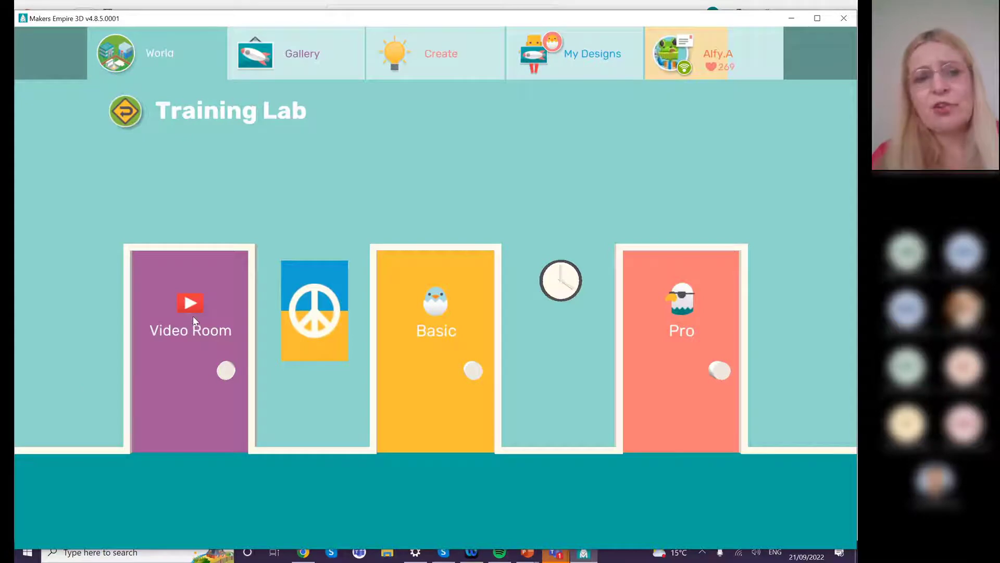
pyautogui.click(195, 338)
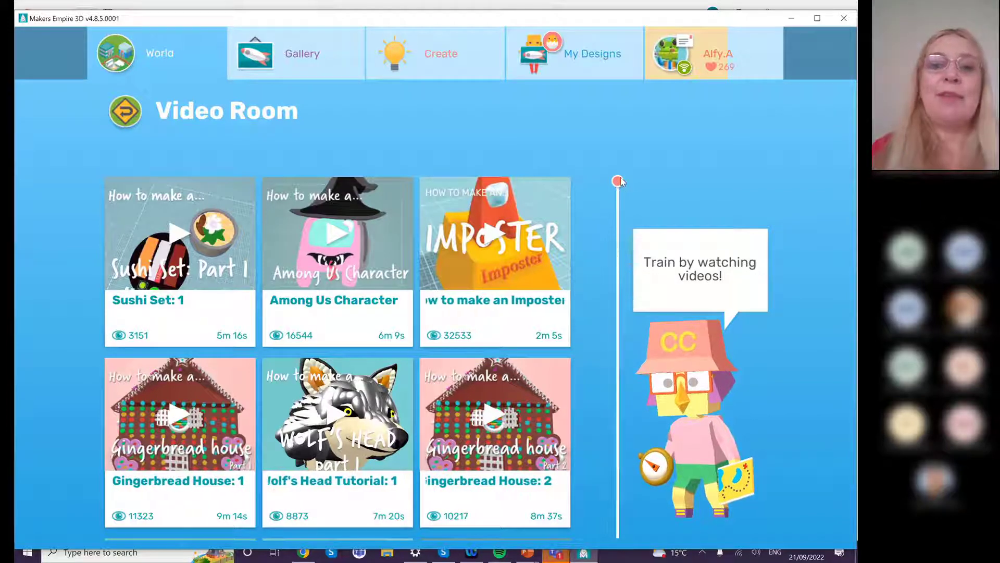
# - Browse further down the Video Room tutorials and return to the World map
pyautogui.moveTo(619, 180); pyautogui.dragTo(618, 434)
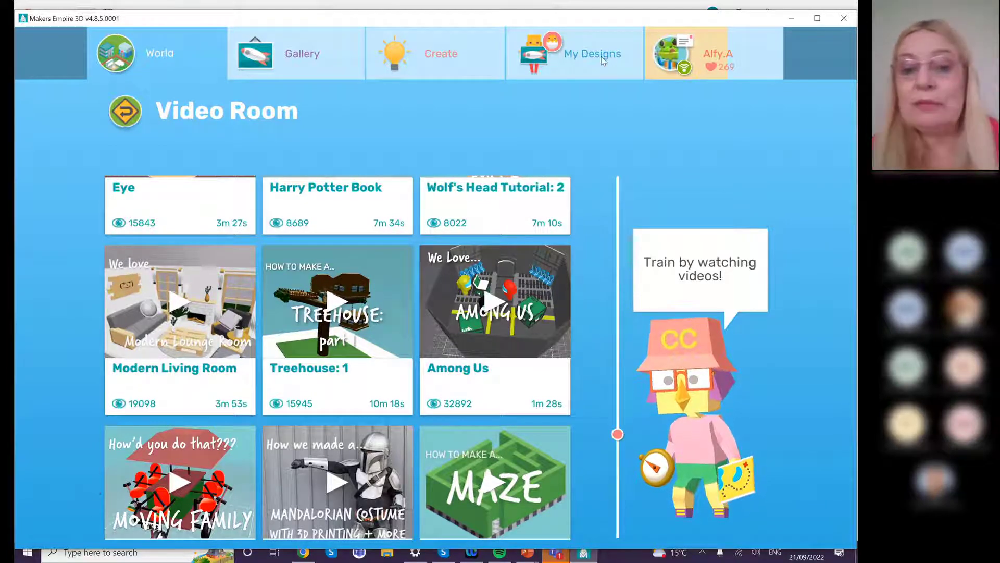
pyautogui.click(128, 116)
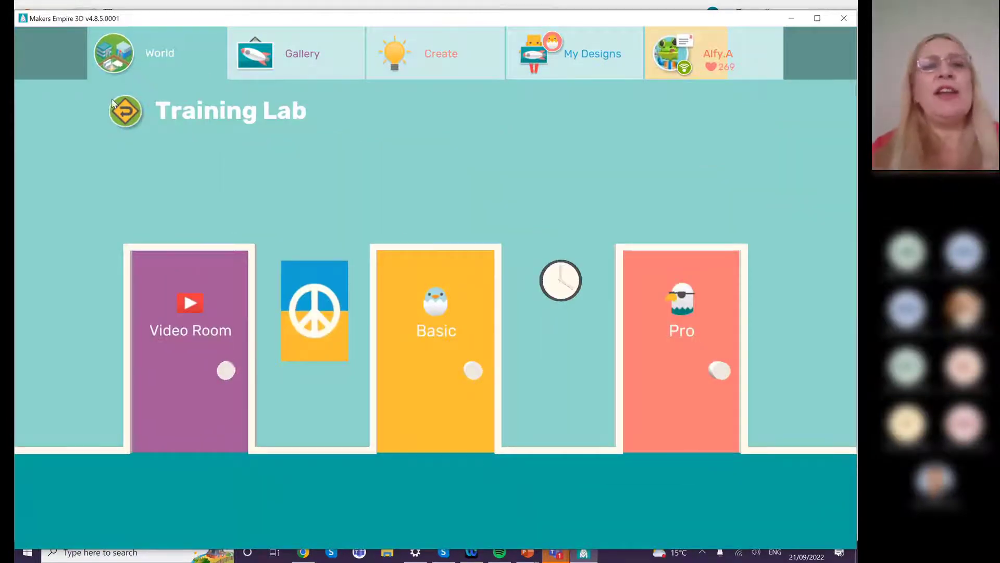
pyautogui.click(125, 115)
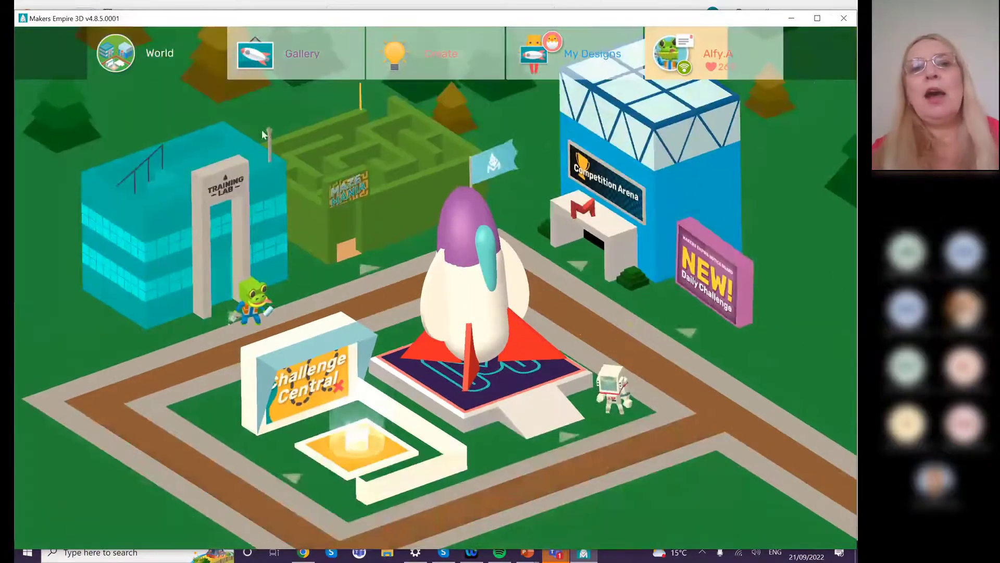
# - Open the Competition Arena and browse the winning designs from past competitions
pyautogui.click(582, 246)
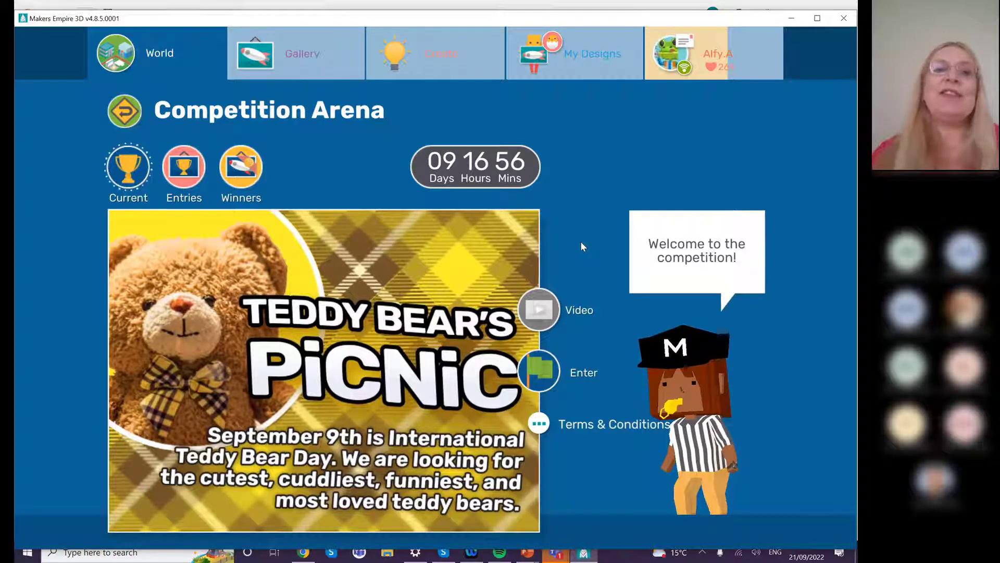
pyautogui.click(245, 172)
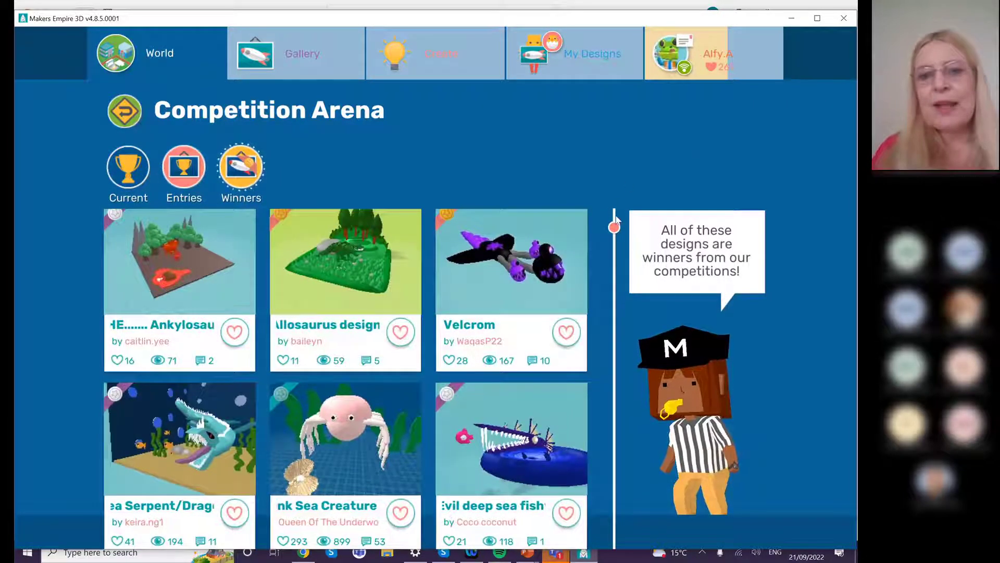
pyautogui.scroll(1, 615, 229)
pyautogui.scroll(-5, 616, 250)
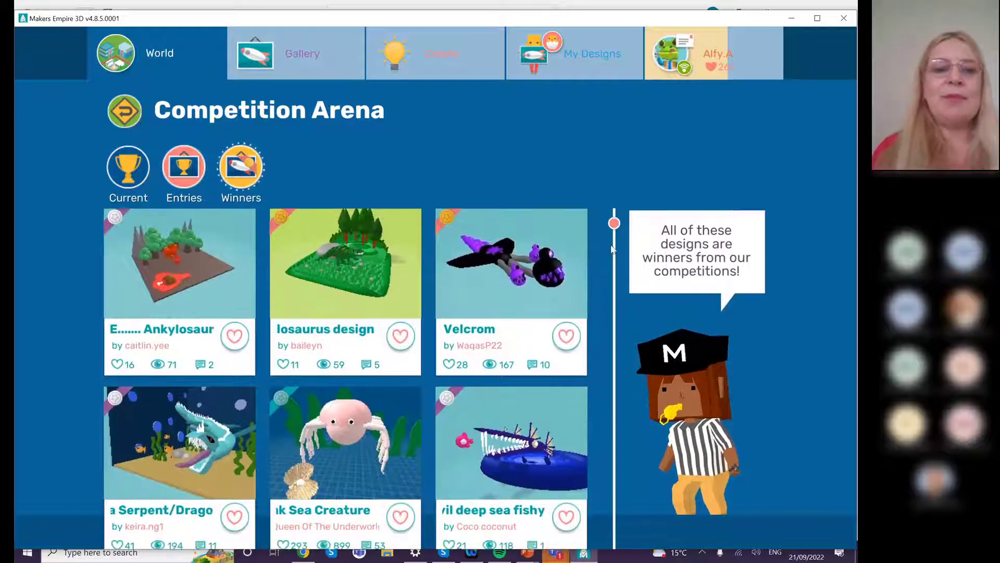
pyautogui.scroll(-10, 617, 367)
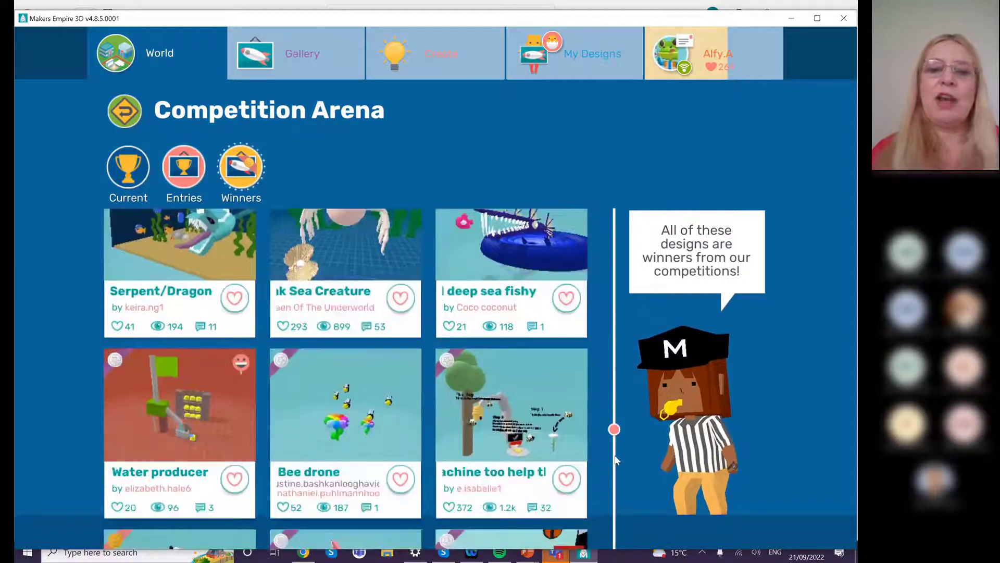
pyautogui.scroll(1, 617, 459)
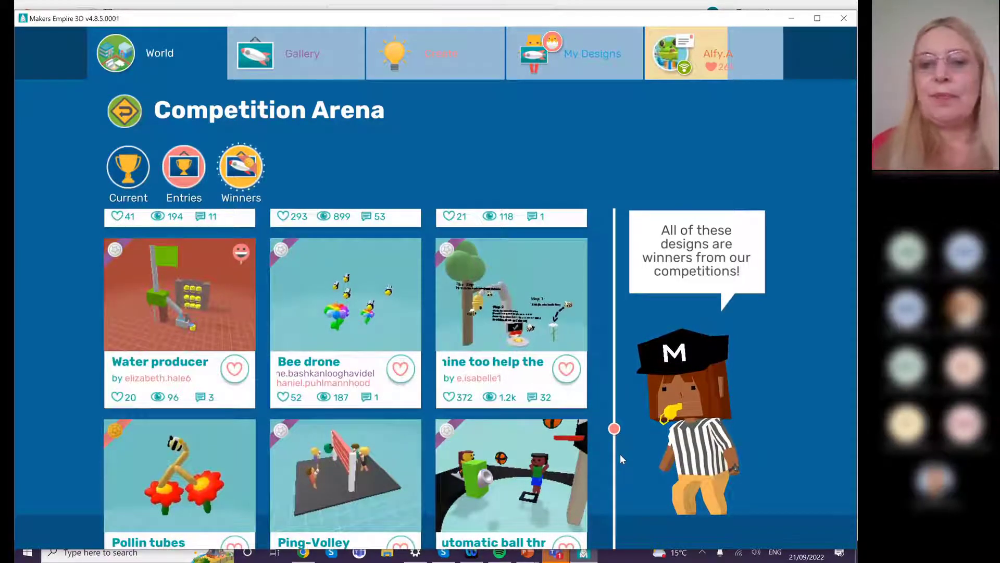
pyautogui.scroll(1, 620, 454)
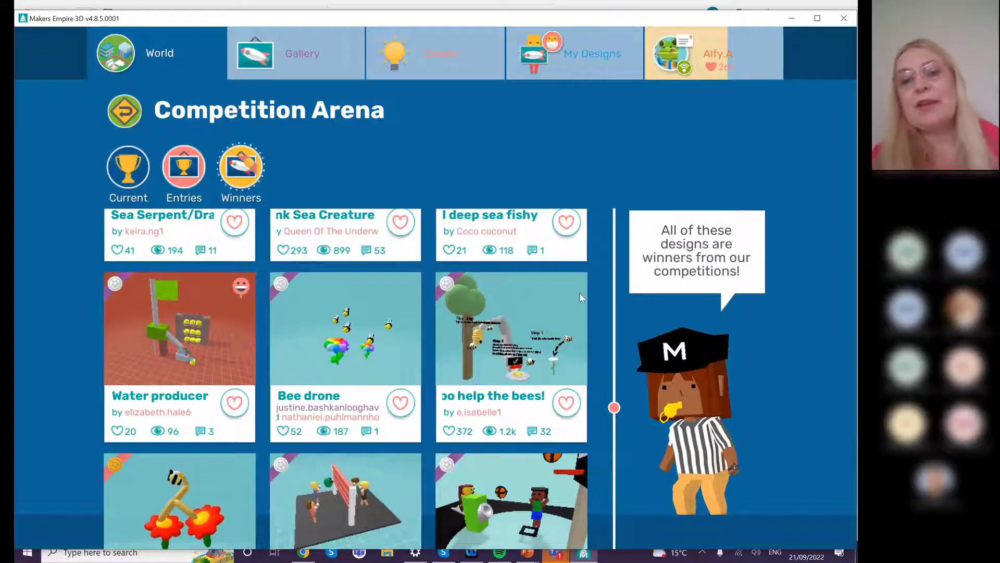
pyautogui.scroll(1, 615, 426)
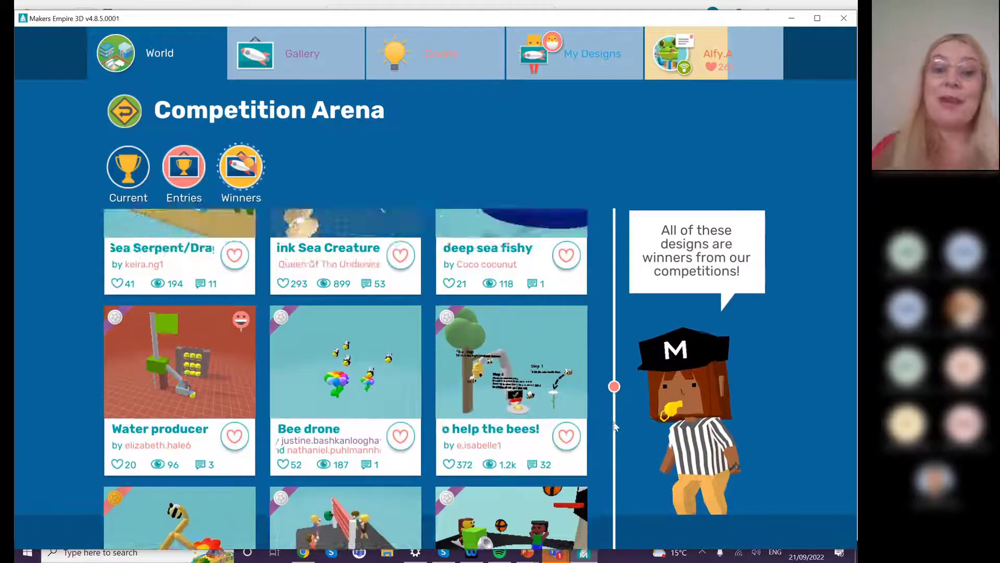
pyautogui.scroll(-3, 615, 426)
pyautogui.scroll(11, 383, 219)
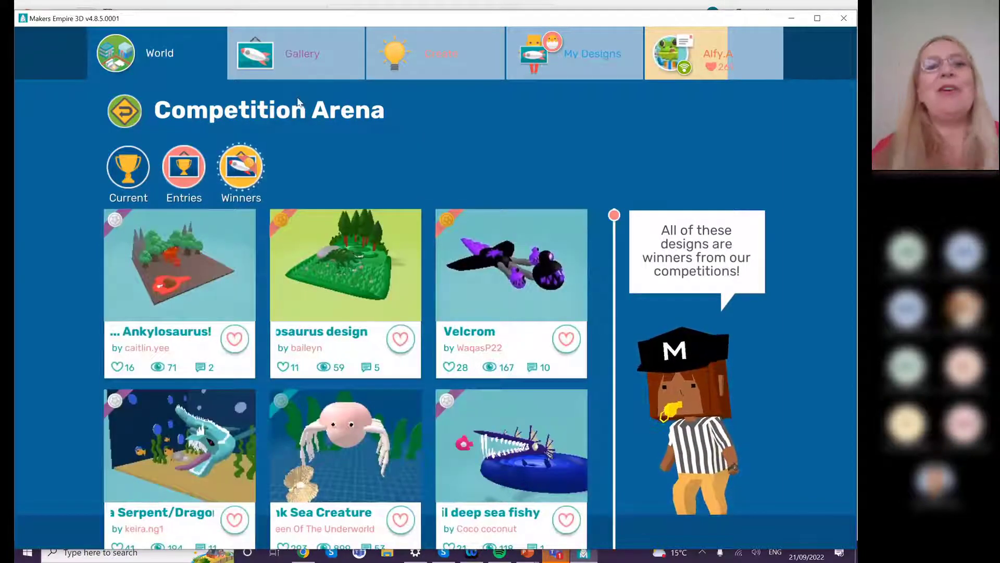
# - Switch from the Competition Arena to the Daily Challenge board and return to the World map
pyautogui.click(119, 112)
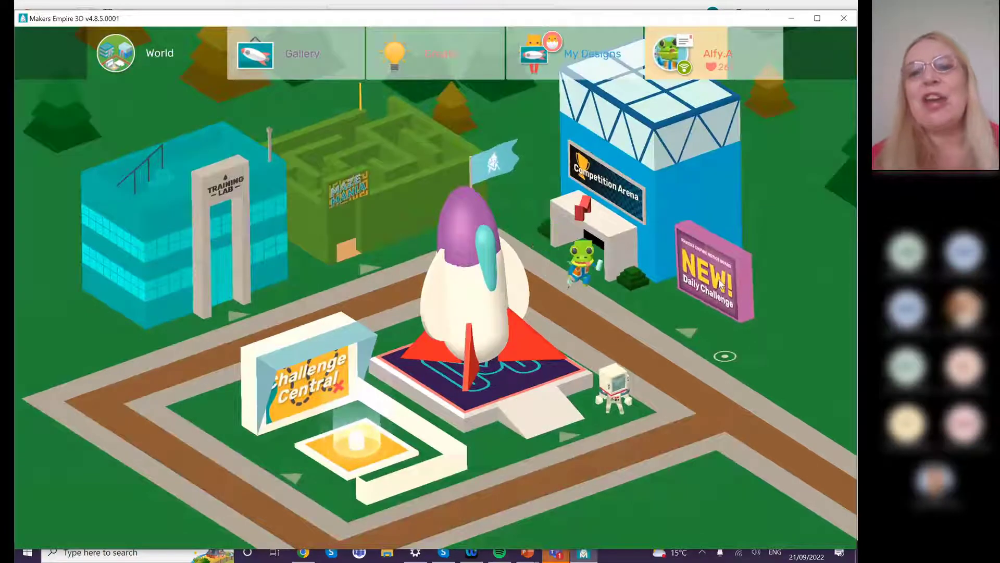
pyautogui.click(720, 284)
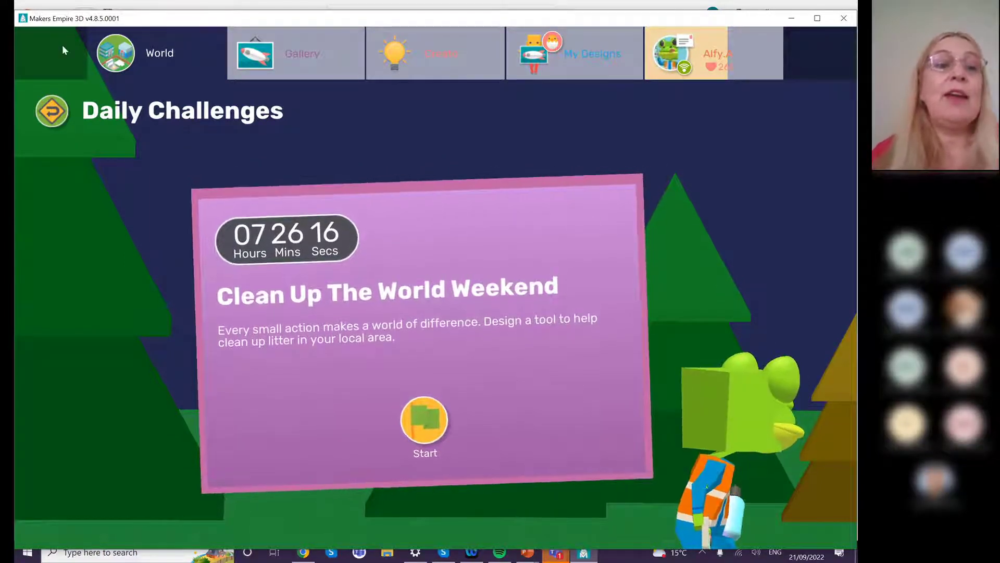
pyautogui.click(65, 108)
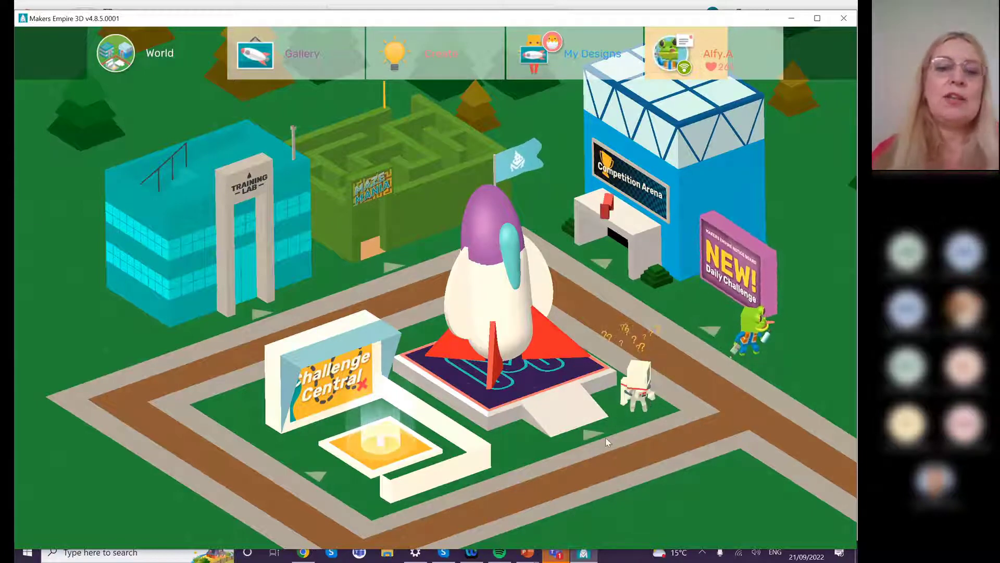
# - Enter Challenge Central and open the Oceans of Trash course from the course list
pyautogui.click(386, 445)
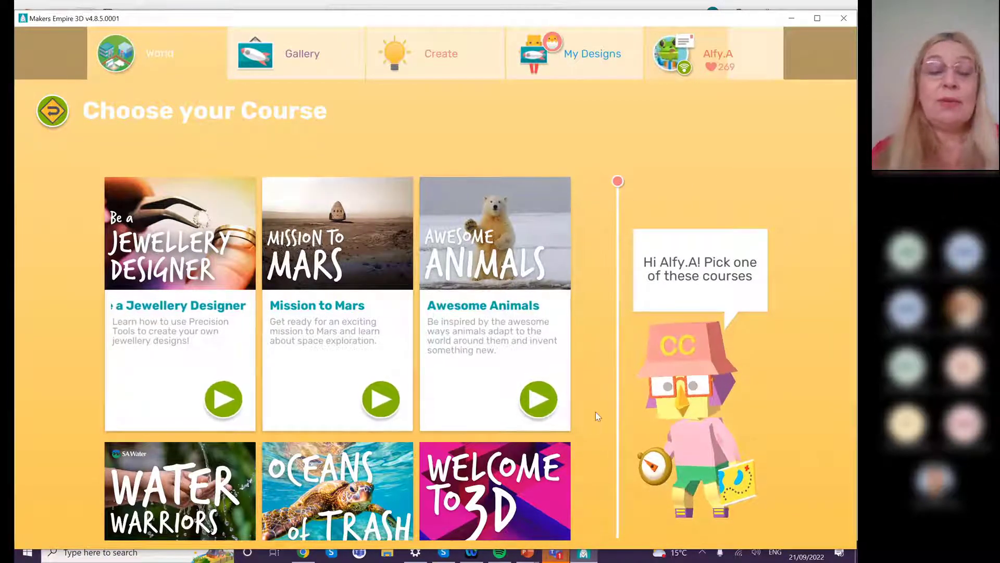
pyautogui.scroll(-5, 339, 359)
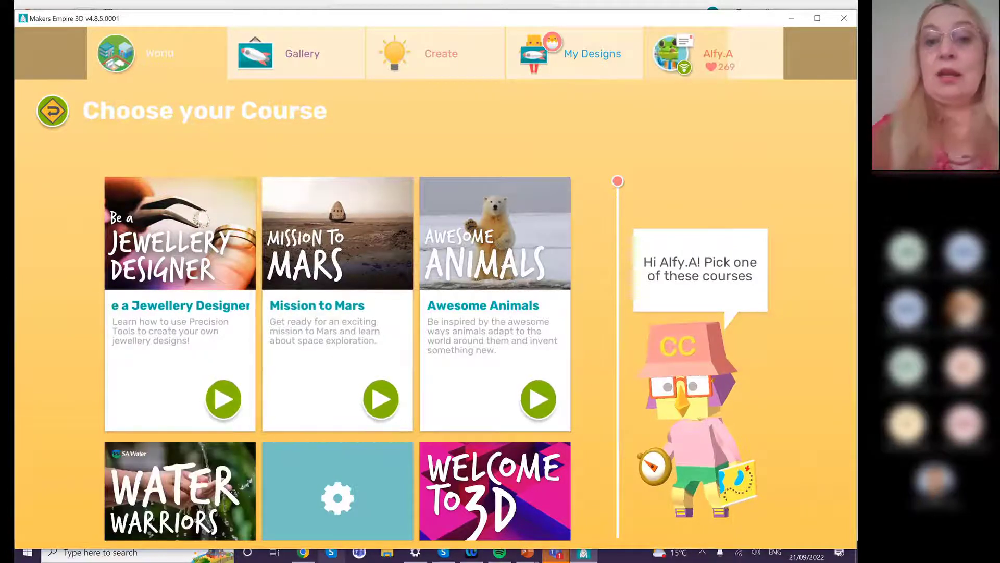
pyautogui.scroll(-2, 338, 360)
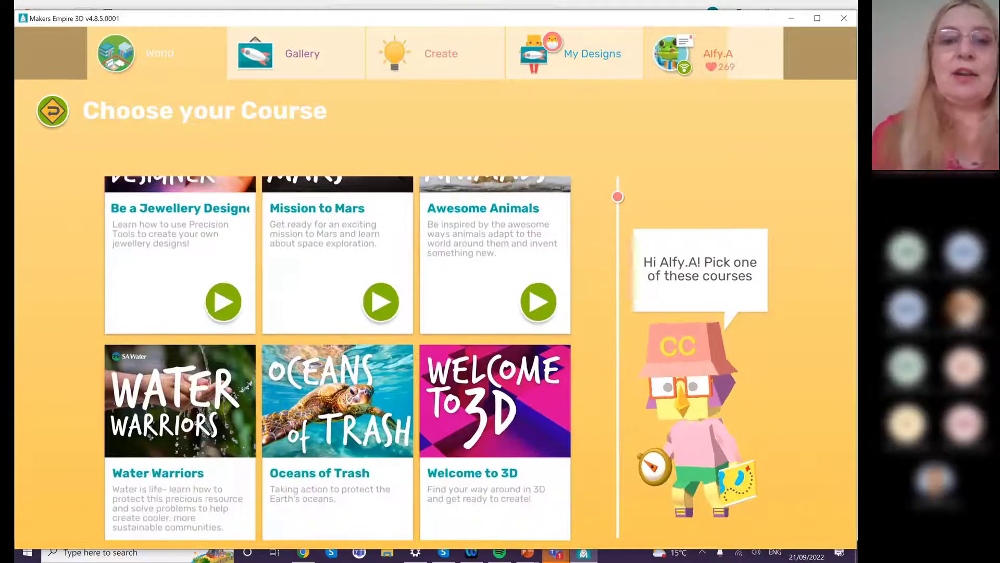
pyautogui.scroll(-3, 338, 360)
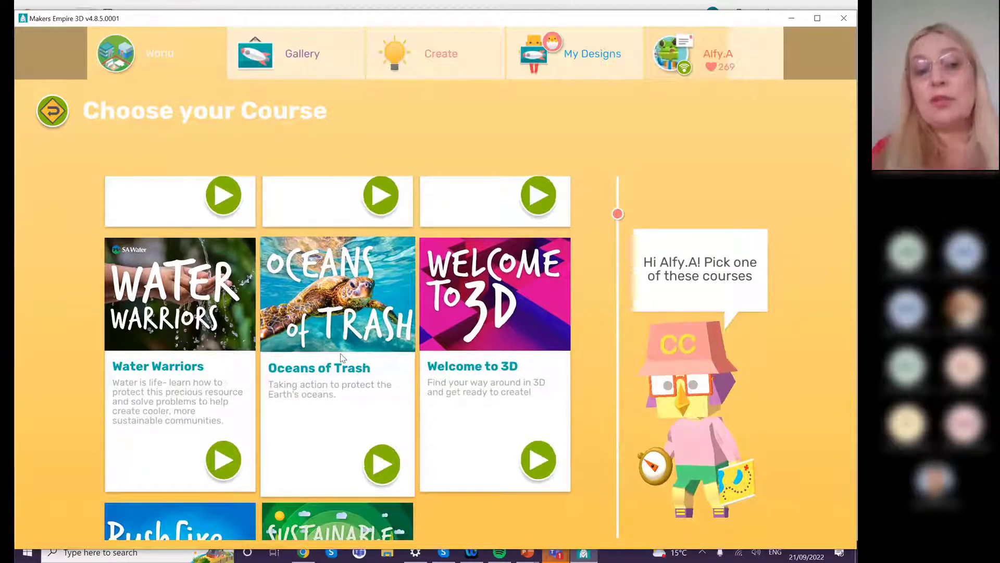
pyautogui.click(329, 367)
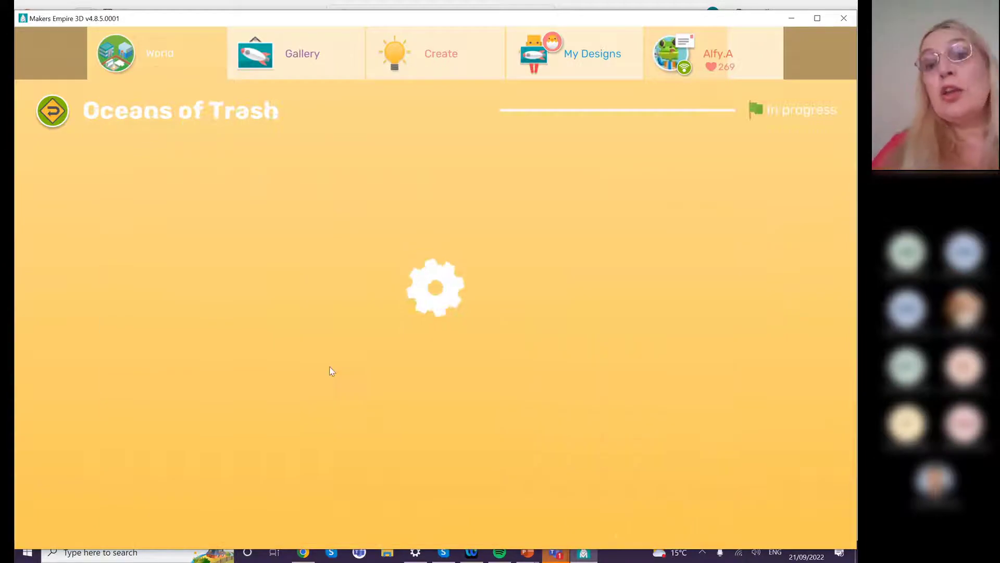
# - Play part of the "Why are oceans important?" video and close it
pyautogui.moveTo(527, 552)
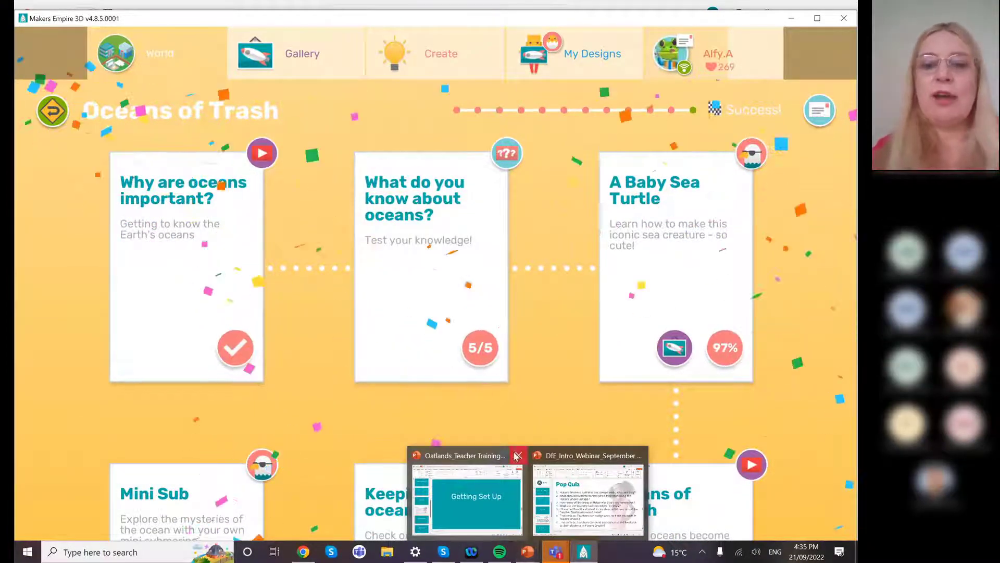
pyautogui.click(467, 495)
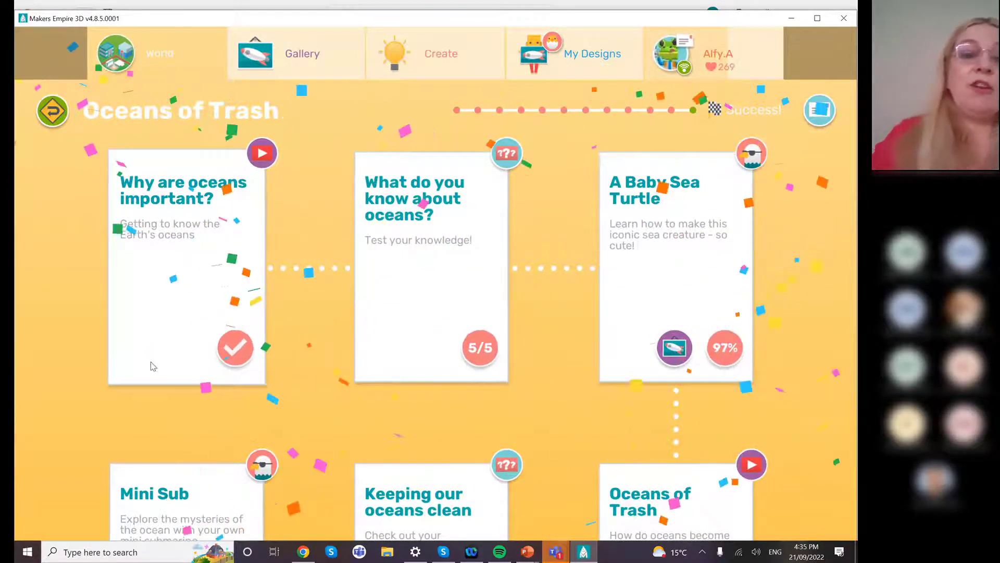
pyautogui.click(186, 270)
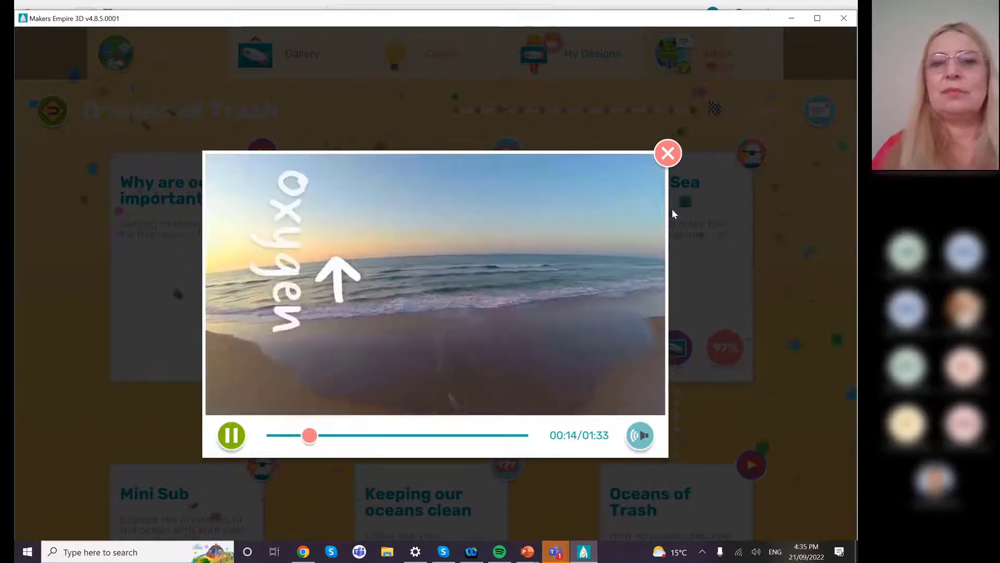
pyautogui.press('Escape')
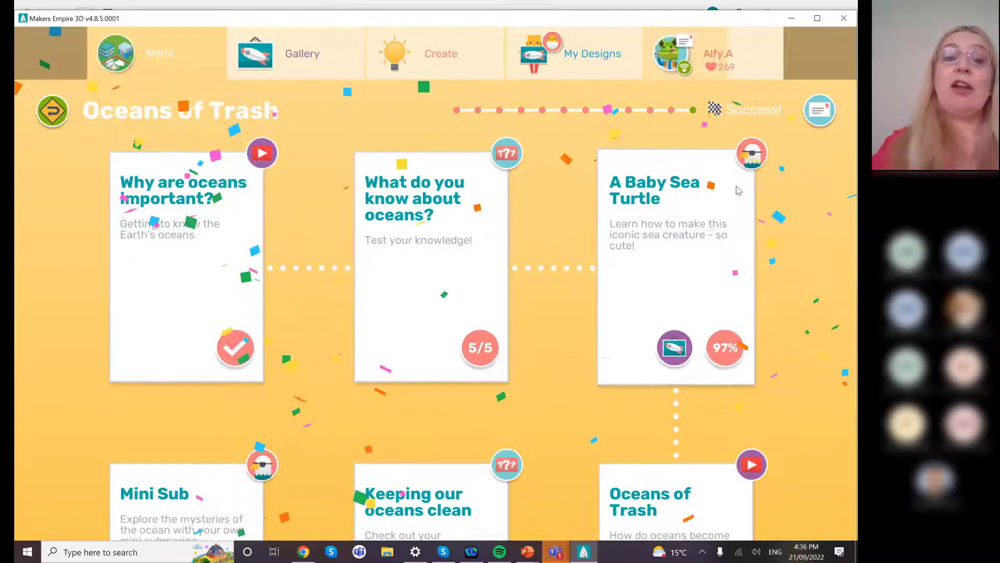
# - Start the "What do you know about oceans?" quiz, answer 70% to the first question, and exit at the second
pyautogui.click(434, 269)
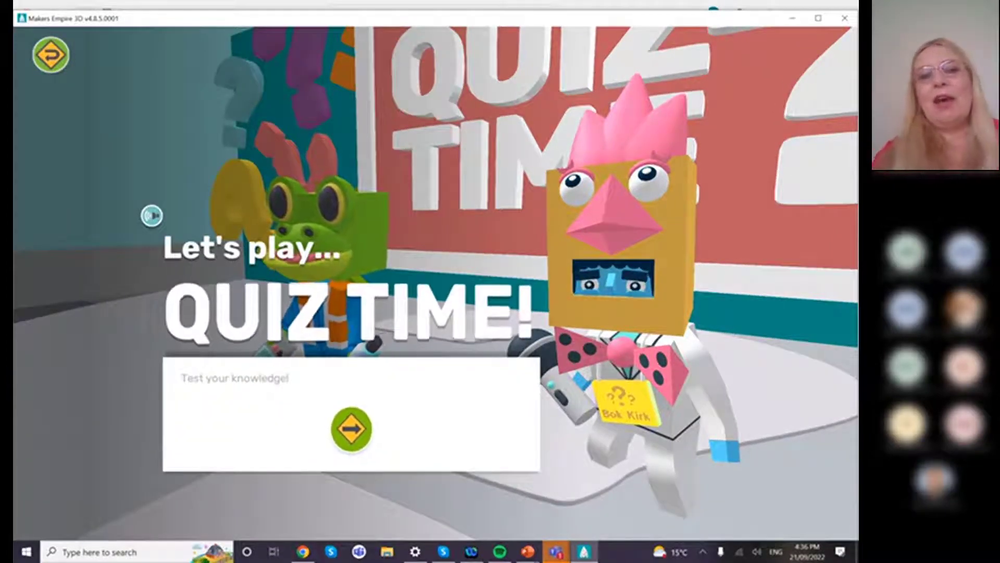
pyautogui.click(350, 443)
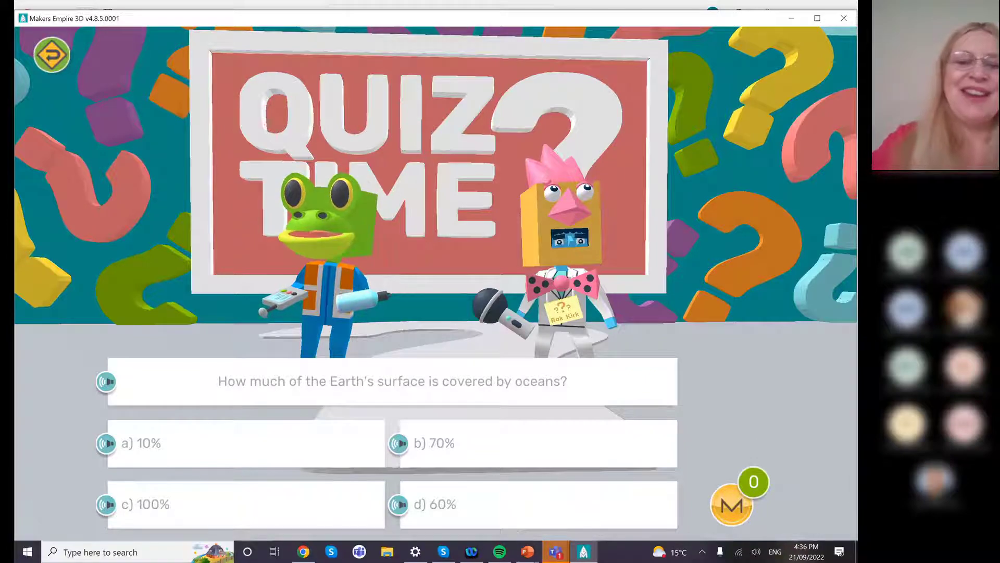
pyautogui.click(646, 443)
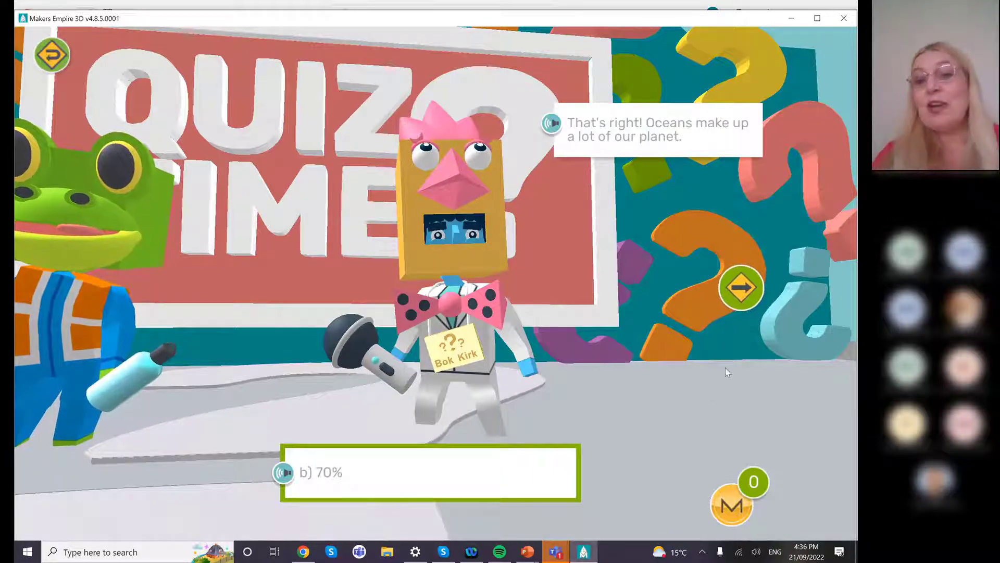
pyautogui.click(741, 288)
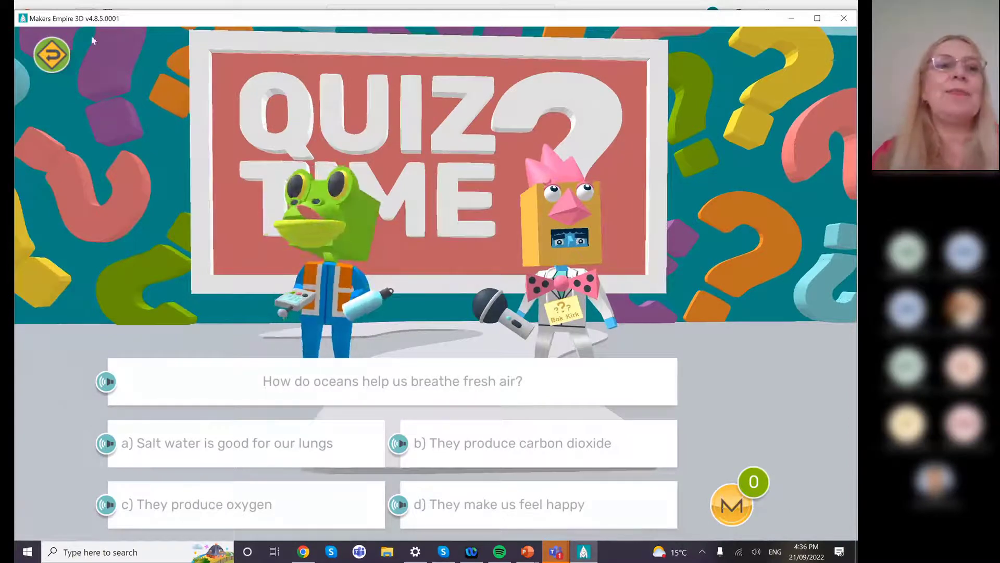
pyautogui.click(61, 51)
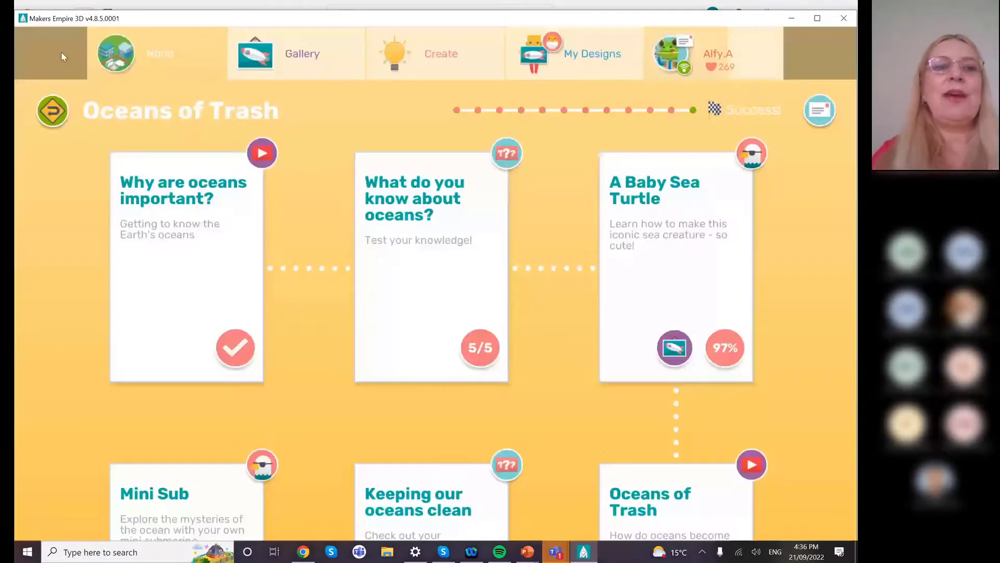
# - Preview the A Baby Sea Turtle lesson and return to the Oceans of Trash course
pyautogui.click(683, 248)
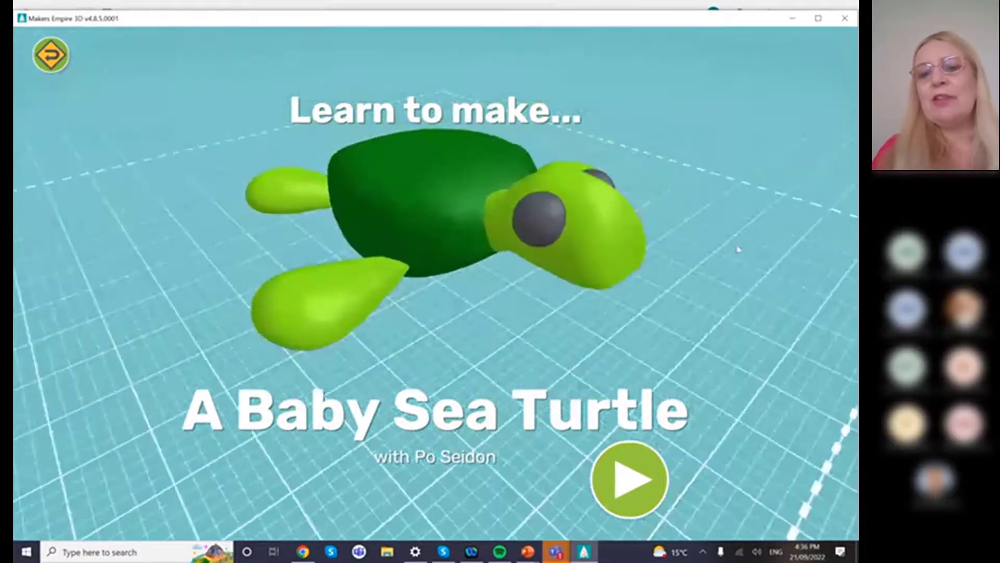
pyautogui.click(629, 480)
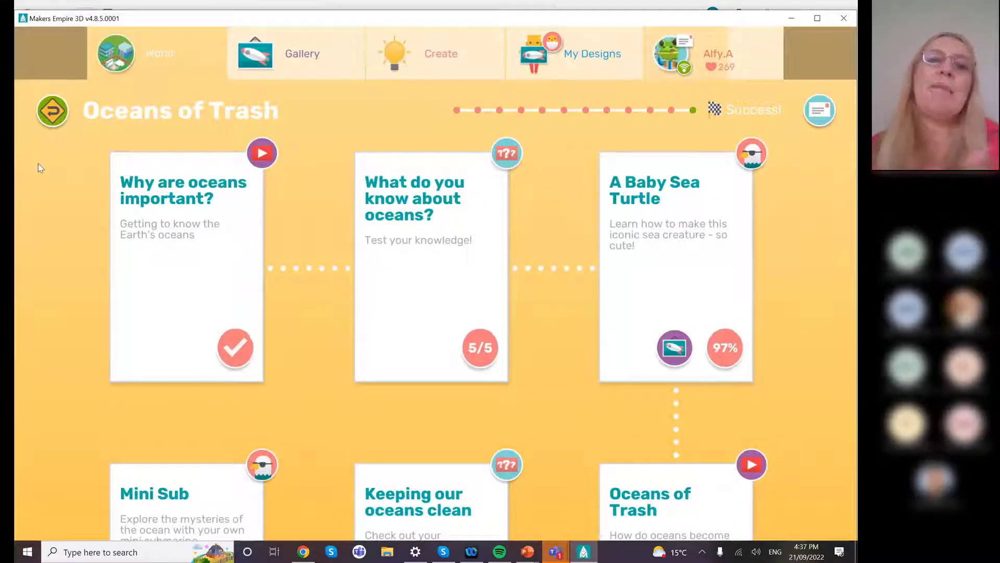
# - Look through the remaining videos, quizzes and design lessons in the Oceans of Trash course
pyautogui.scroll(-1, 41, 167)
pyautogui.scroll(-2, 432, 286)
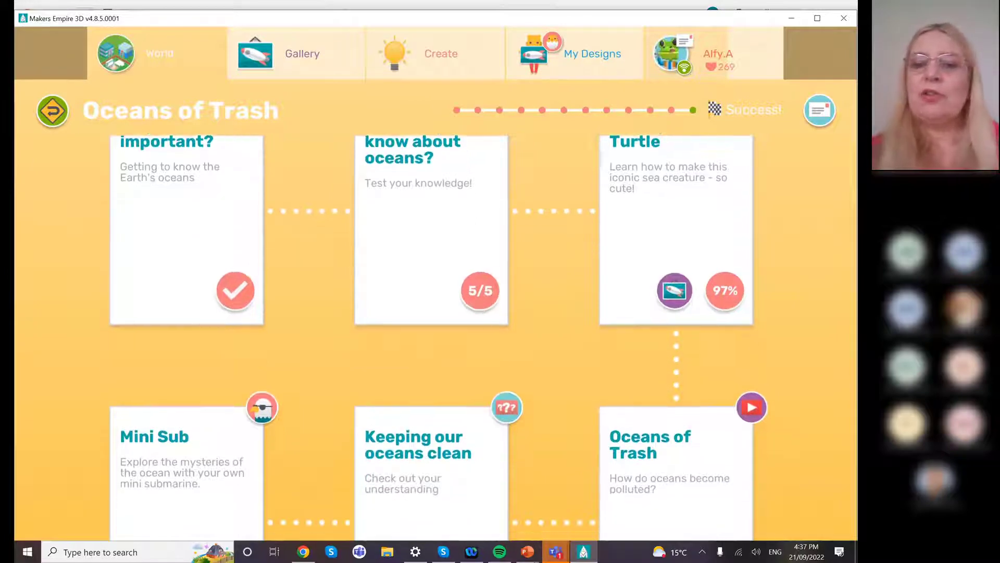
pyautogui.scroll(-5, 439, 328)
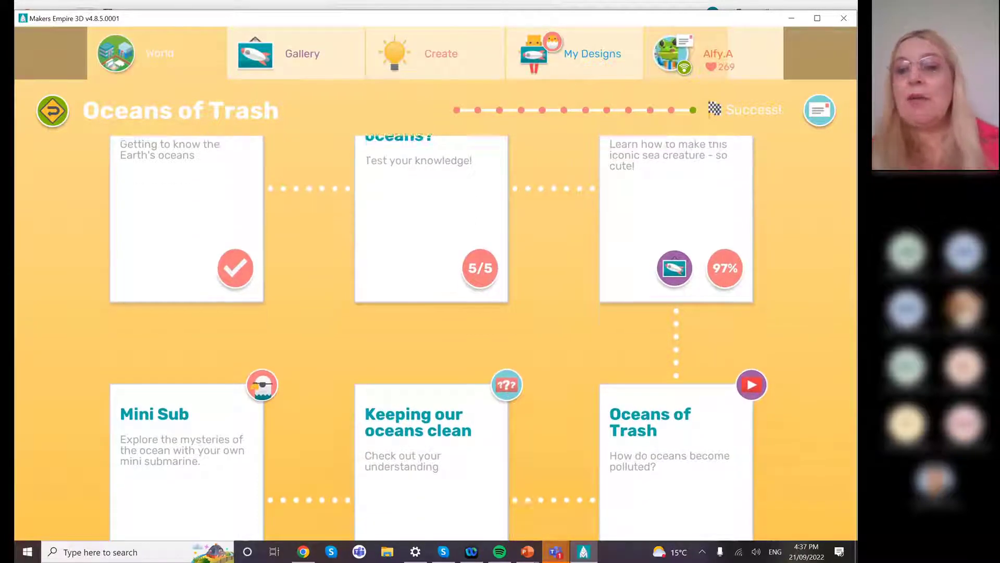
pyautogui.scroll(-2, 431, 312)
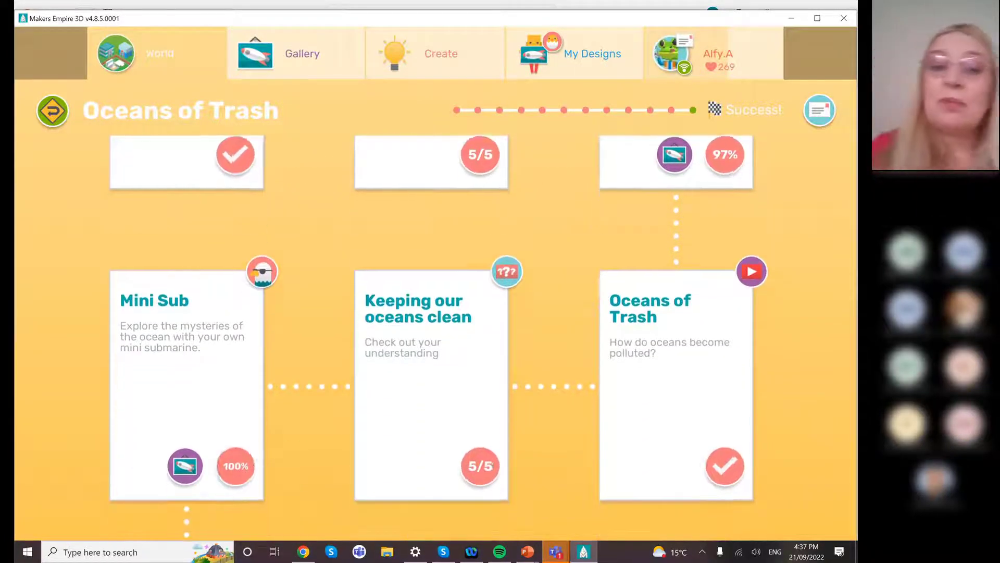
pyautogui.scroll(-1, 431, 313)
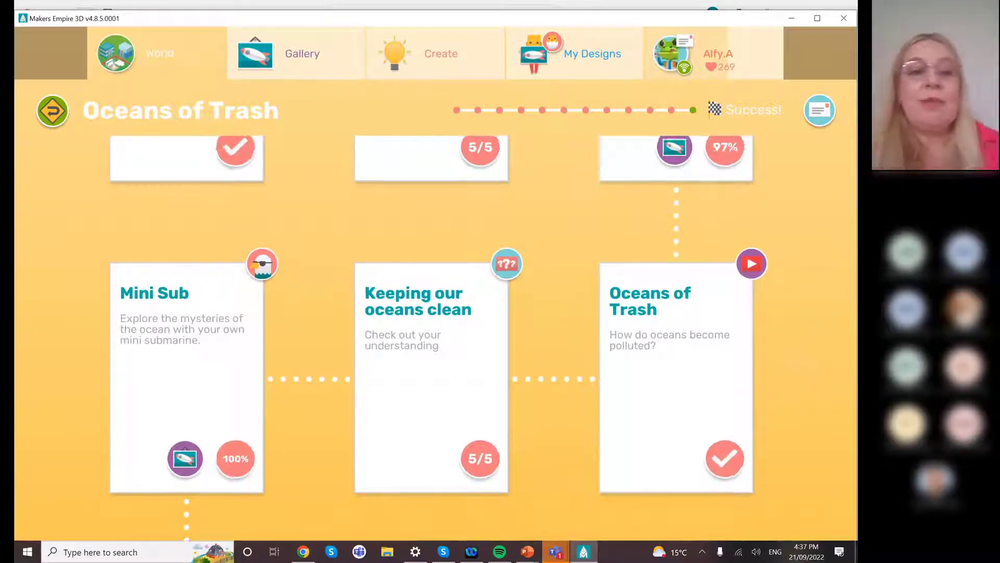
pyautogui.scroll(-12, 432, 313)
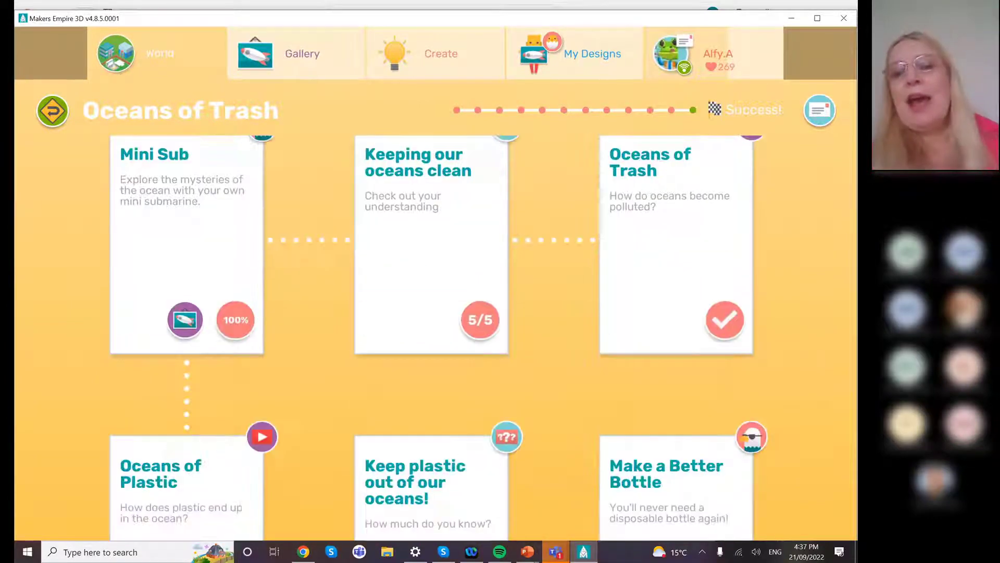
# - View the final tasks of the Oceans of Trash course, exit to the world map and reopen Challenge Central
pyautogui.scroll(-12, 431, 312)
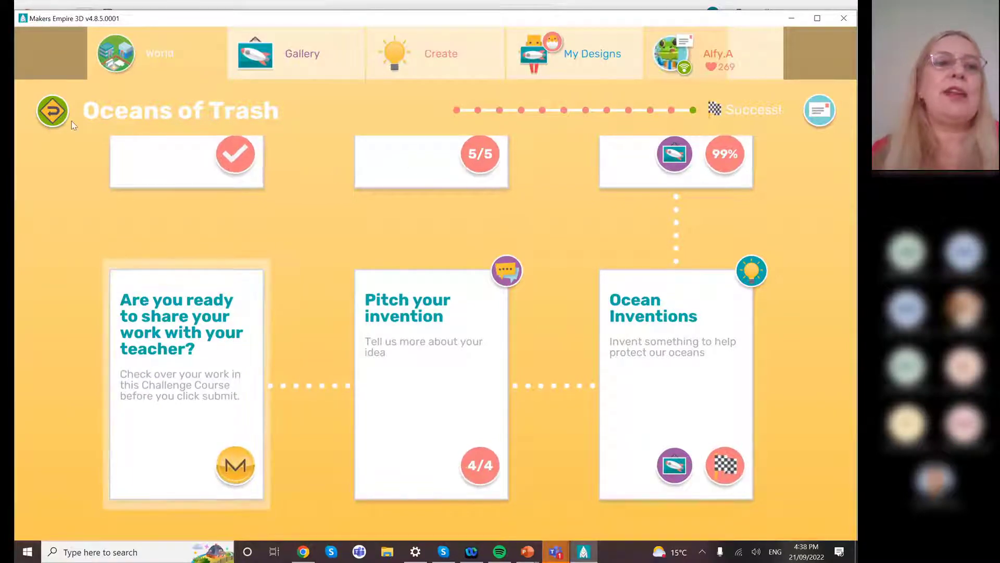
pyautogui.click(56, 115)
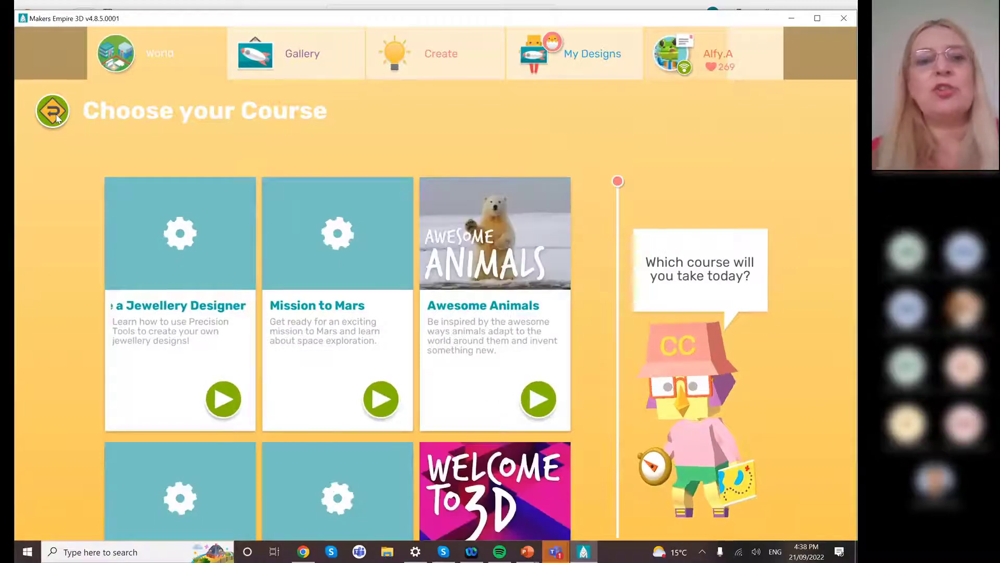
pyautogui.click(55, 115)
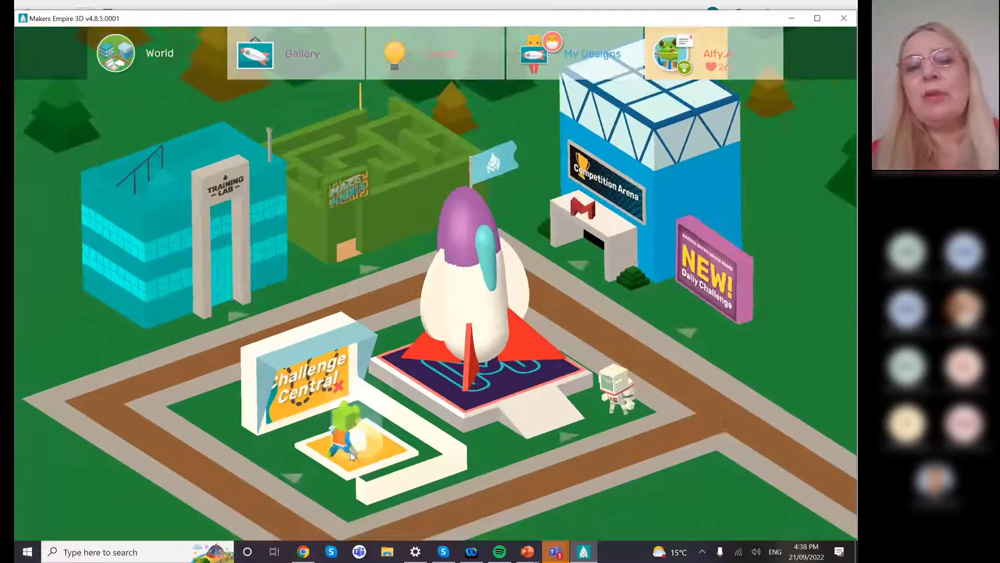
pyautogui.click(350, 452)
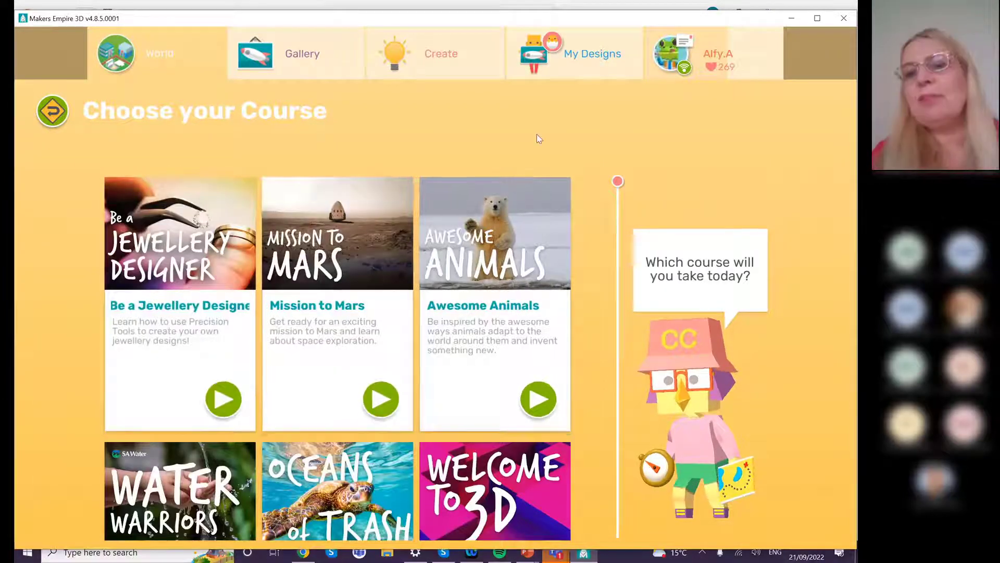
# - Switch to the Makers Empire Teacher Dashboard in Chrome and open the Challenge Courses page under Class Management
pyautogui.click(793, 20)
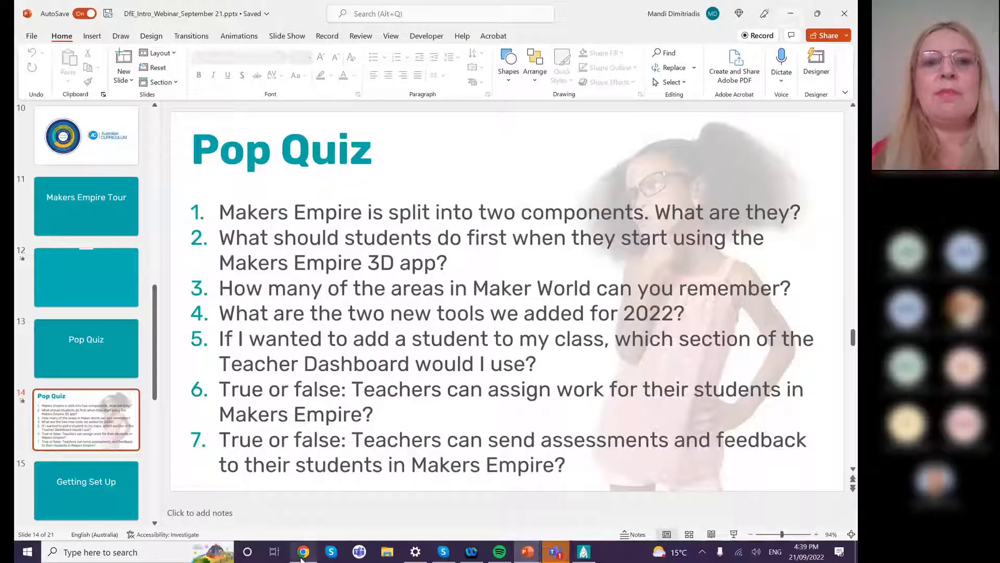
pyautogui.click(302, 553)
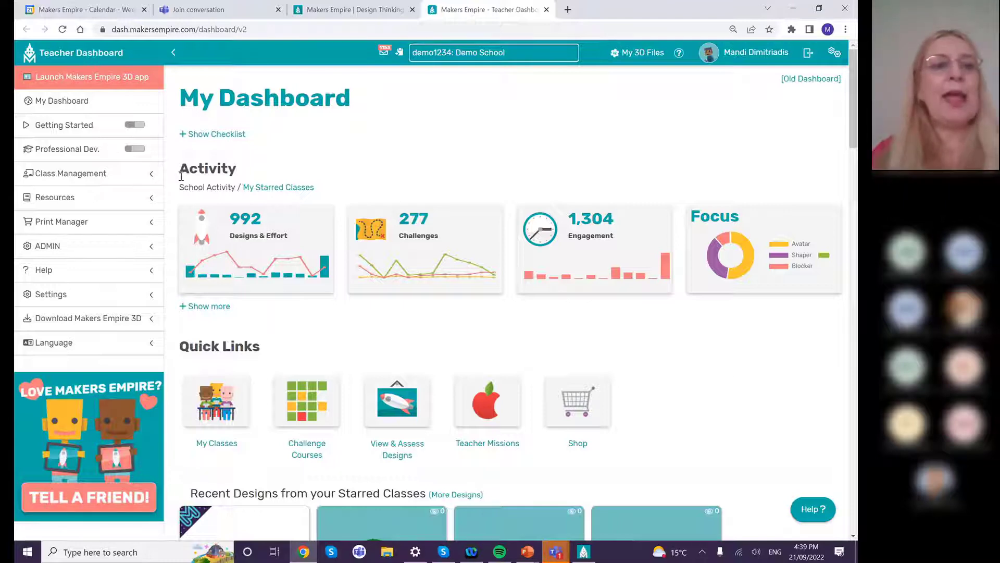
pyautogui.click(87, 177)
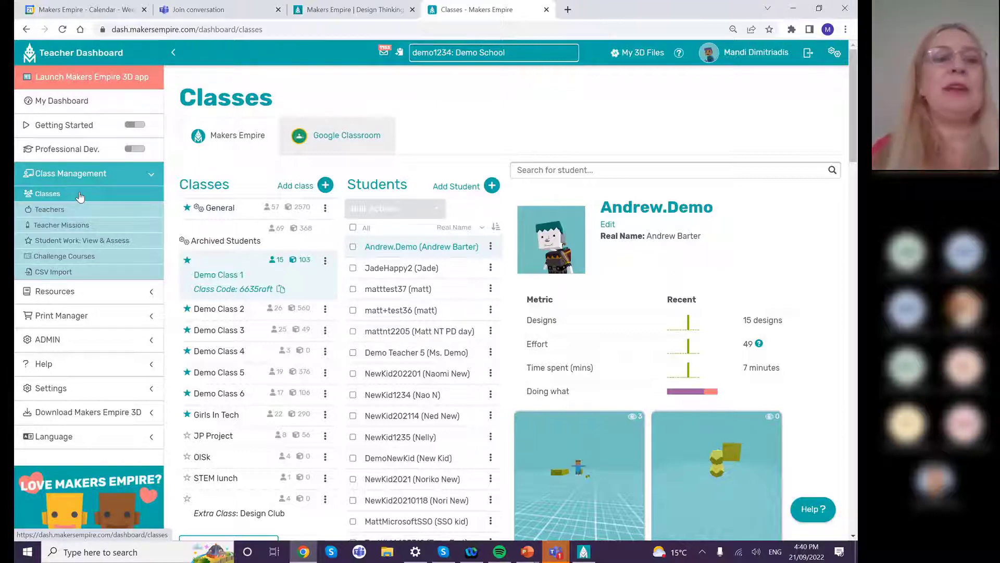
pyautogui.click(69, 256)
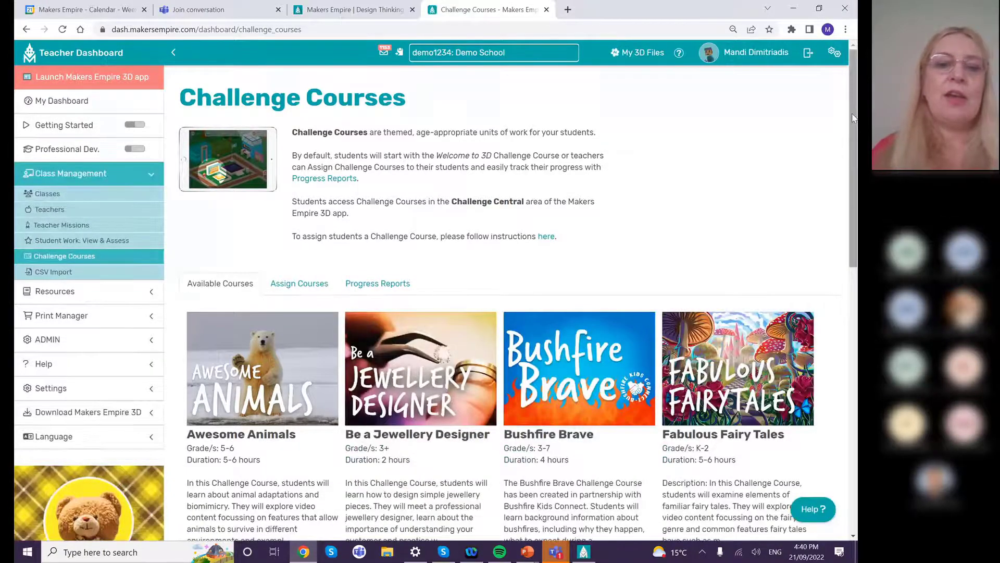
# - Browse the available Challenge Courses and open the details of Oceans of Trash
pyautogui.moveTo(855, 119); pyautogui.dragTo(843, 440)
pyautogui.scroll(4, 844, 440)
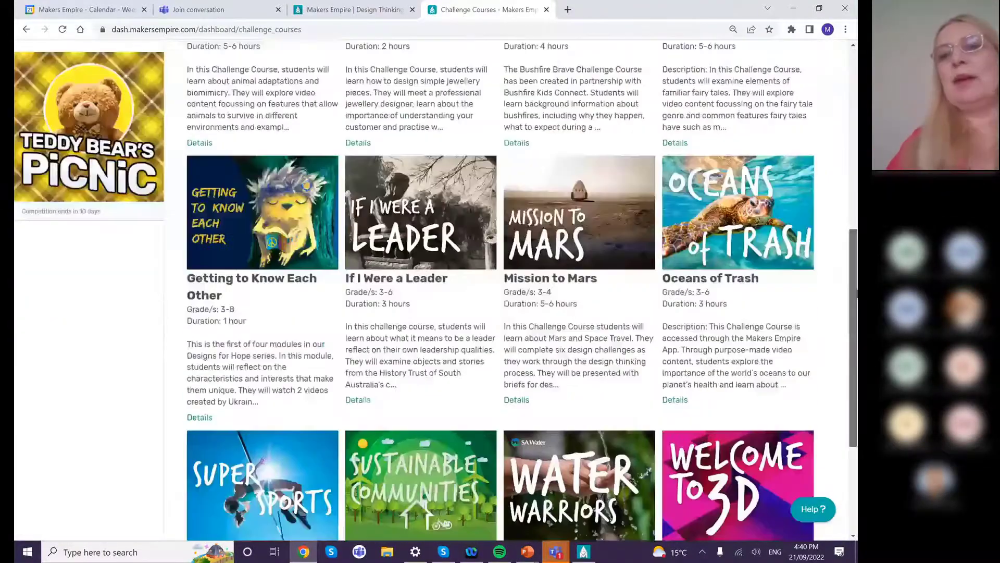
pyautogui.moveTo(857, 293); pyautogui.dragTo(856, 242)
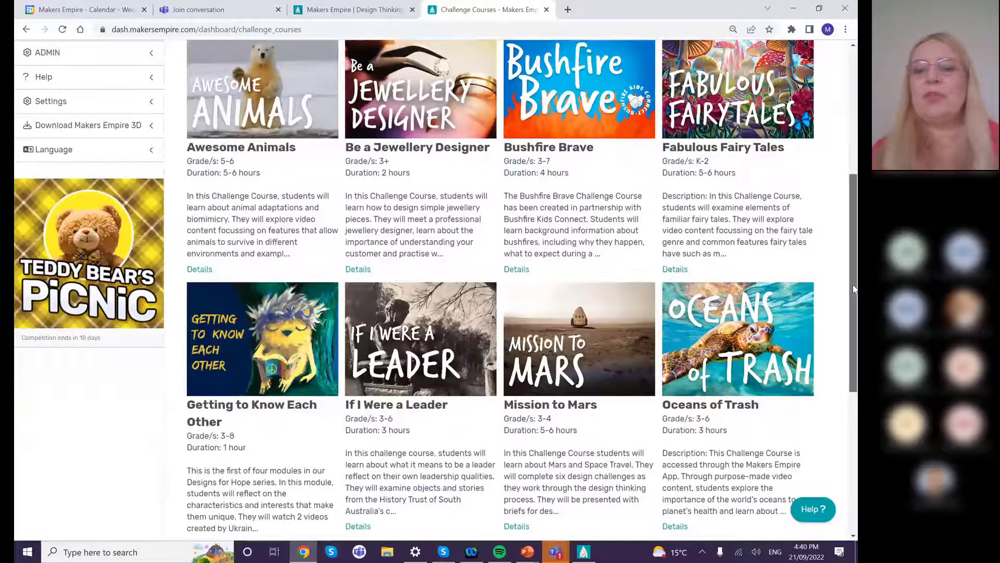
pyautogui.scroll(-3, 855, 290)
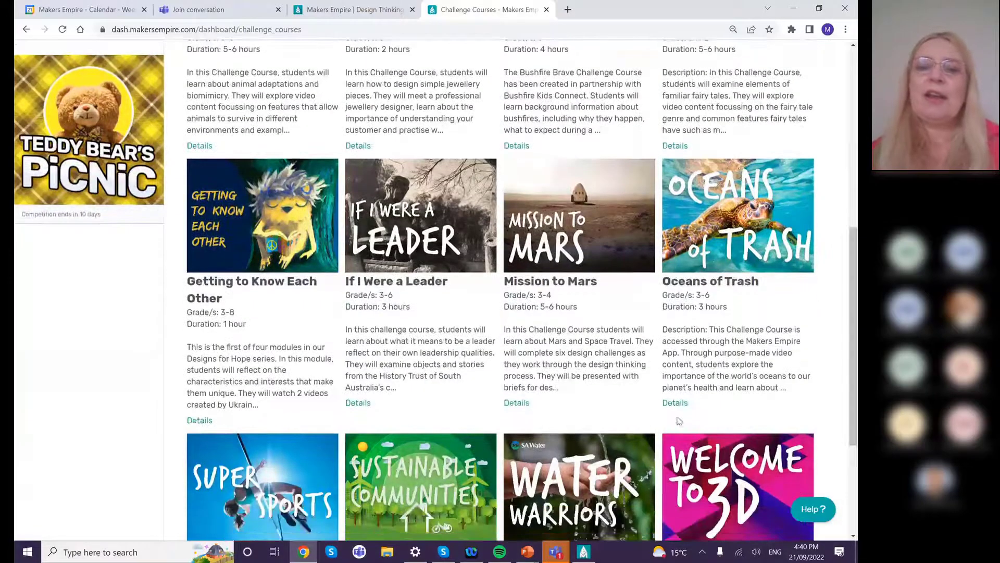
pyautogui.click(675, 403)
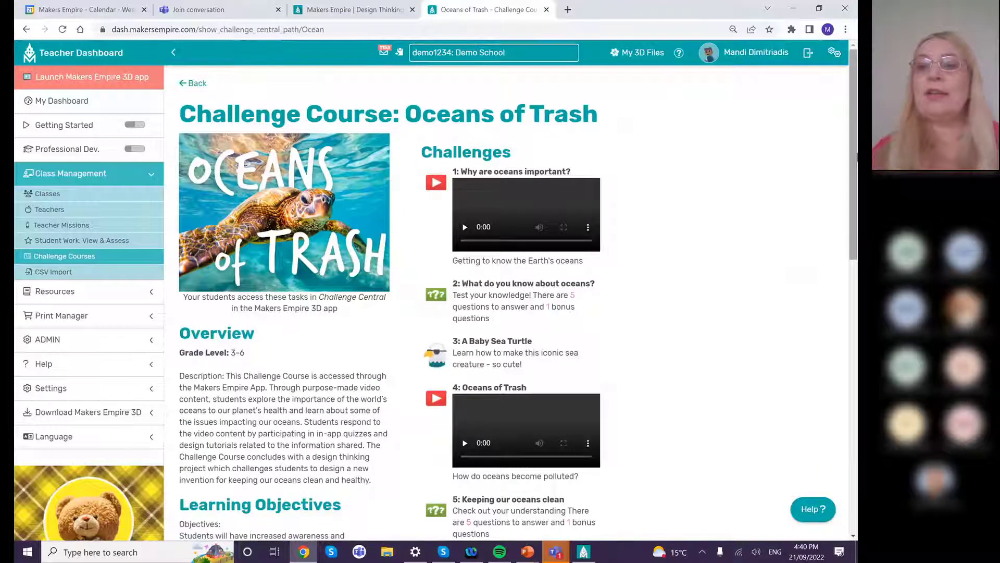
# - Review the overview and challenges of the Oceans of Trash course and return to the Challenge Courses page
pyautogui.moveTo(855, 166); pyautogui.dragTo(852, 187)
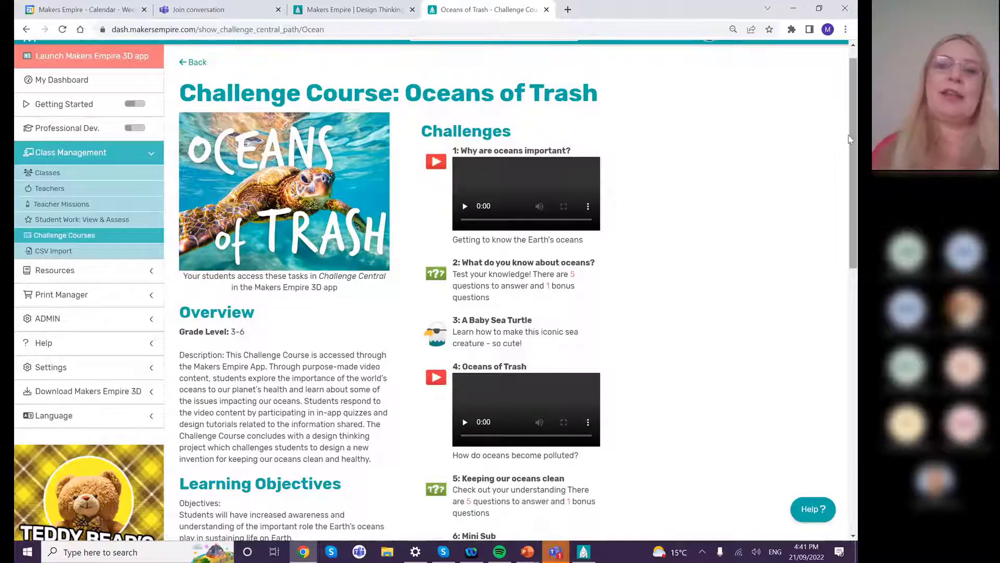
pyautogui.moveTo(853, 153); pyautogui.dragTo(847, 110)
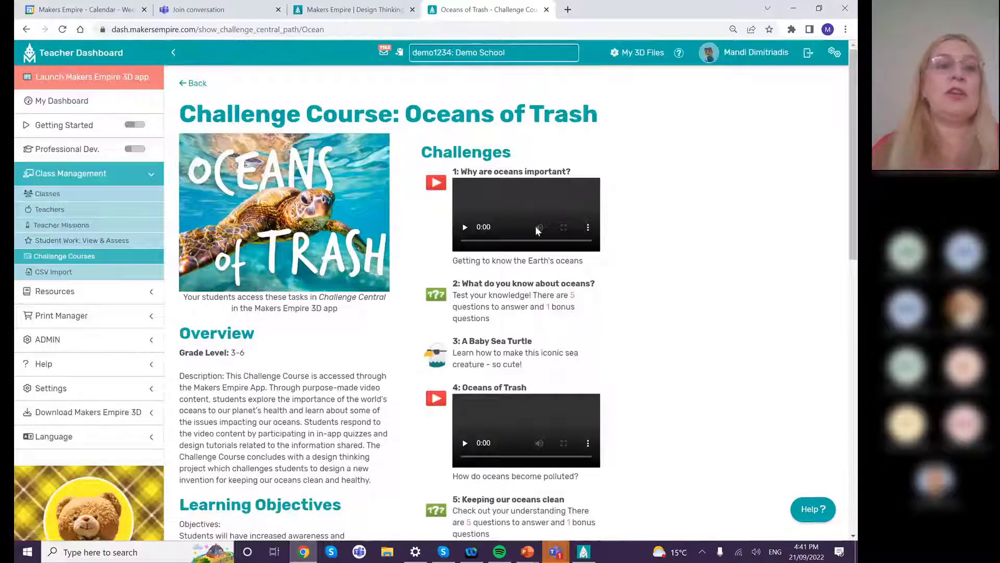
pyautogui.click(81, 242)
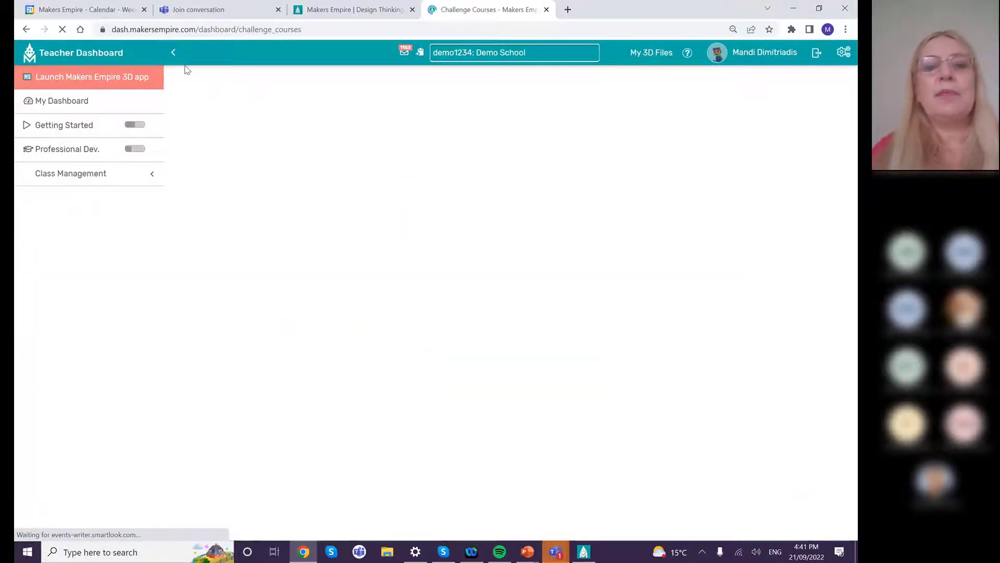
# - Open the course assignments and show the students of Demo Class 2
pyautogui.click(300, 284)
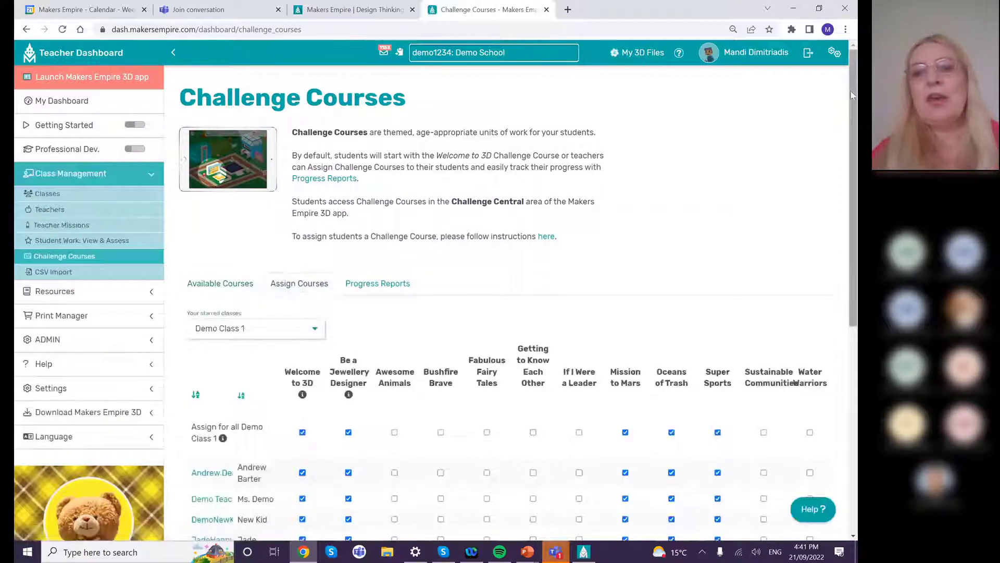
pyautogui.moveTo(854, 115); pyautogui.dragTo(855, 190)
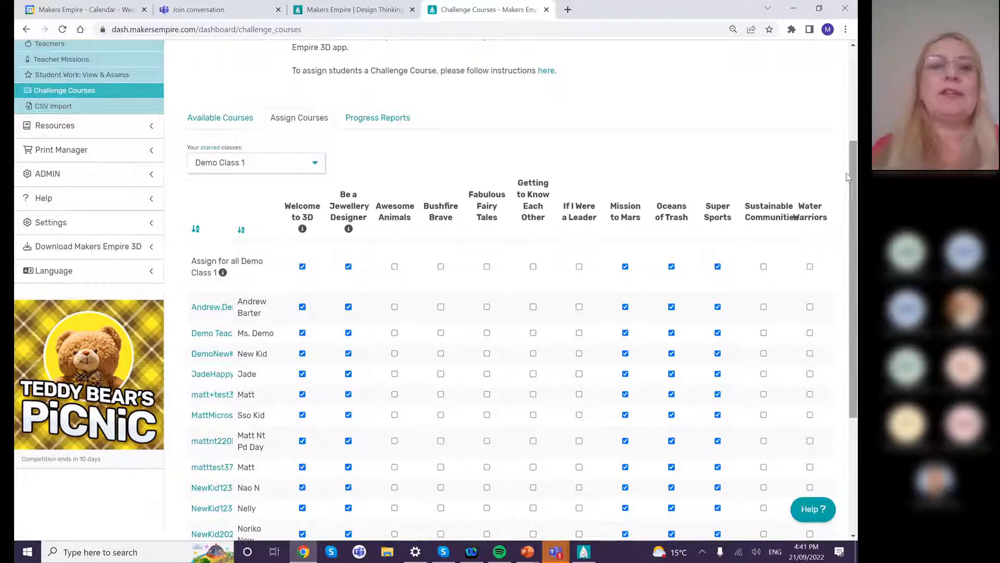
pyautogui.click(316, 164)
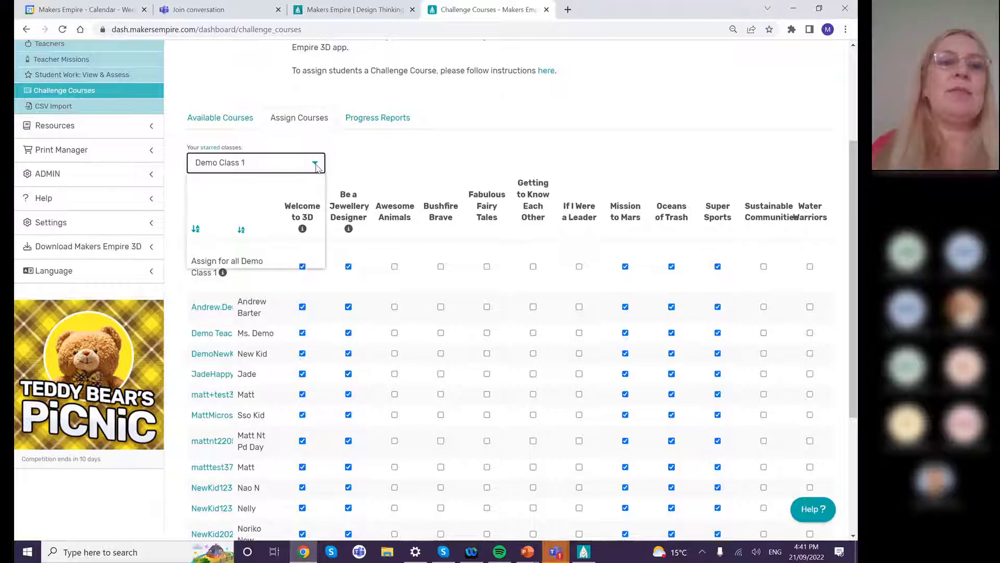
pyautogui.click(229, 186)
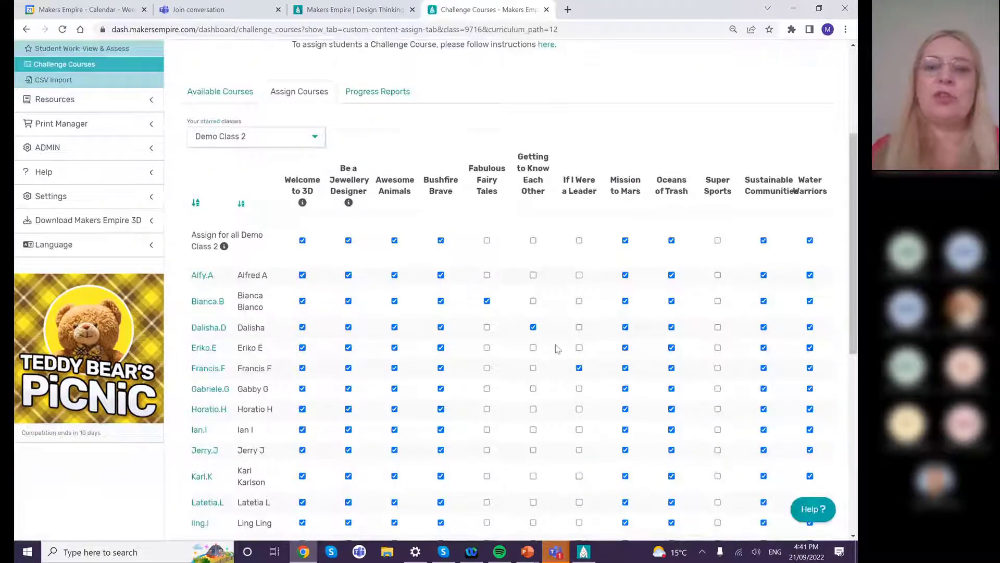
# - Unassign Fabulous Fairy Tales from the second student, If I Were a Leader from the fifth, and Getting to Know Each Other from the third
pyautogui.click(487, 301)
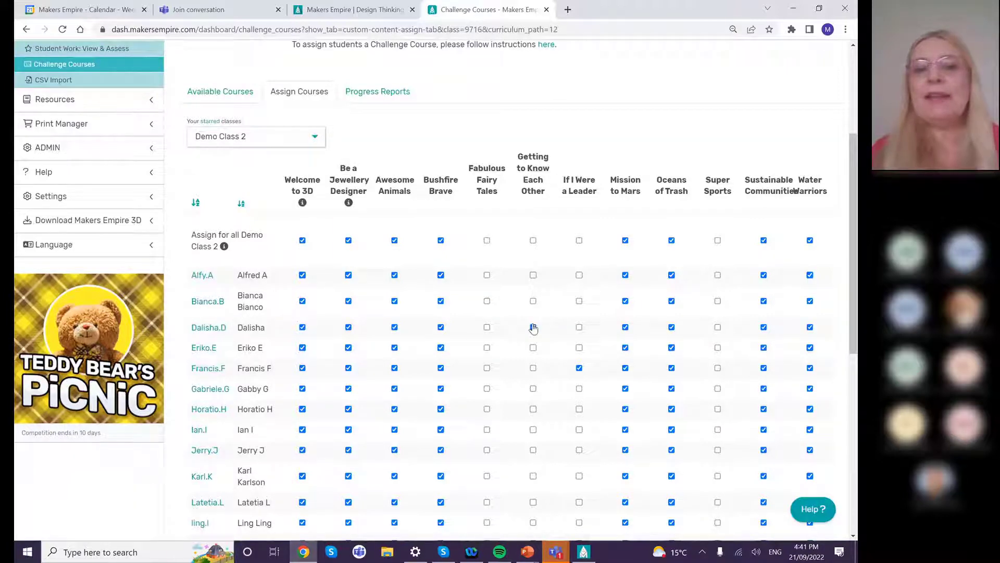
pyautogui.click(579, 368)
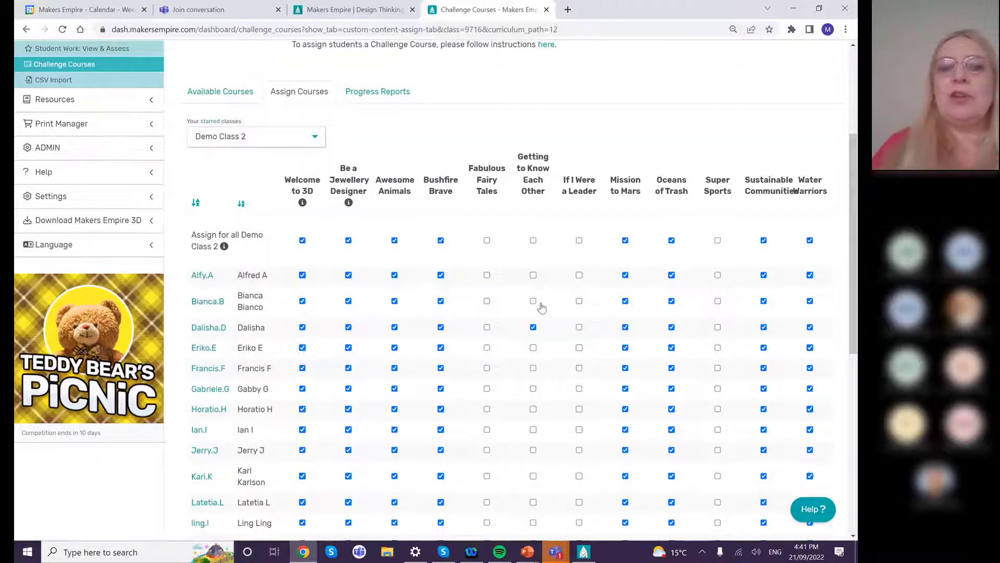
pyautogui.click(533, 327)
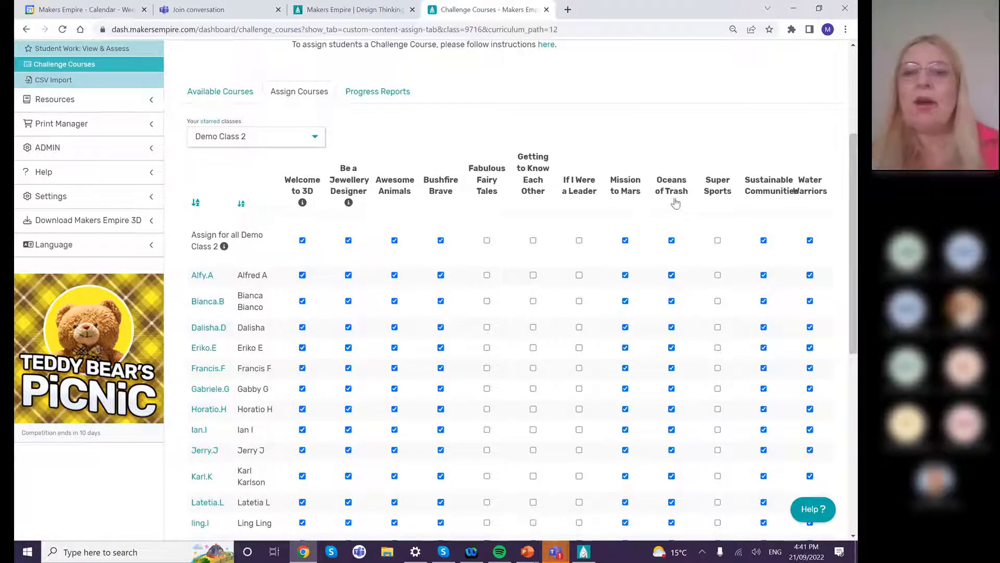
# - Toggle the class-wide Oceans of Trash assignment for Demo Class 2 off and back on
pyautogui.click(672, 240)
pyautogui.click(671, 240)
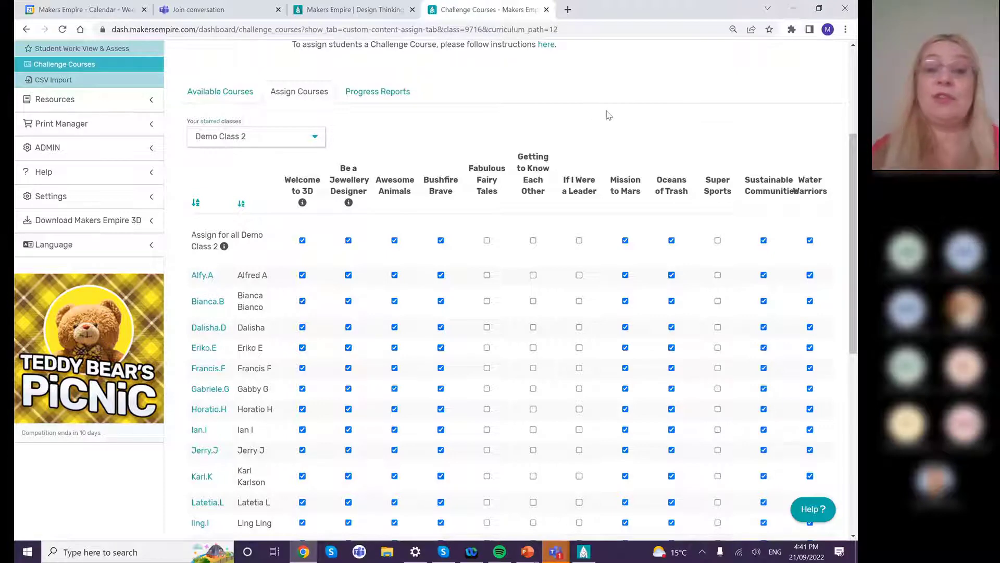
# - Assign Getting to Know Each Other to the second student, If I Were a Leader to the fourth, and Fabulous Fairy Tales to the fifth
pyautogui.click(533, 301)
pyautogui.click(579, 347)
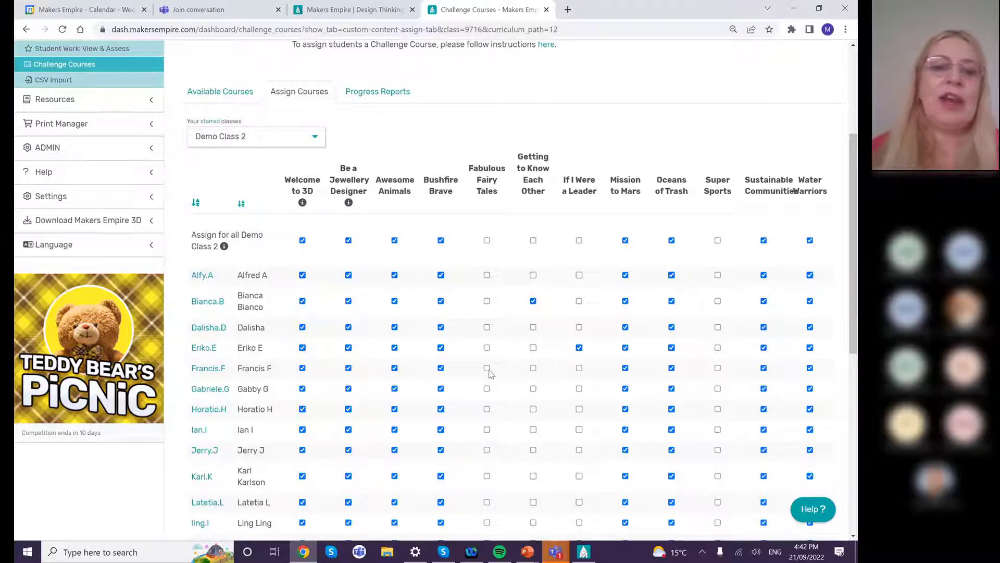
pyautogui.click(487, 369)
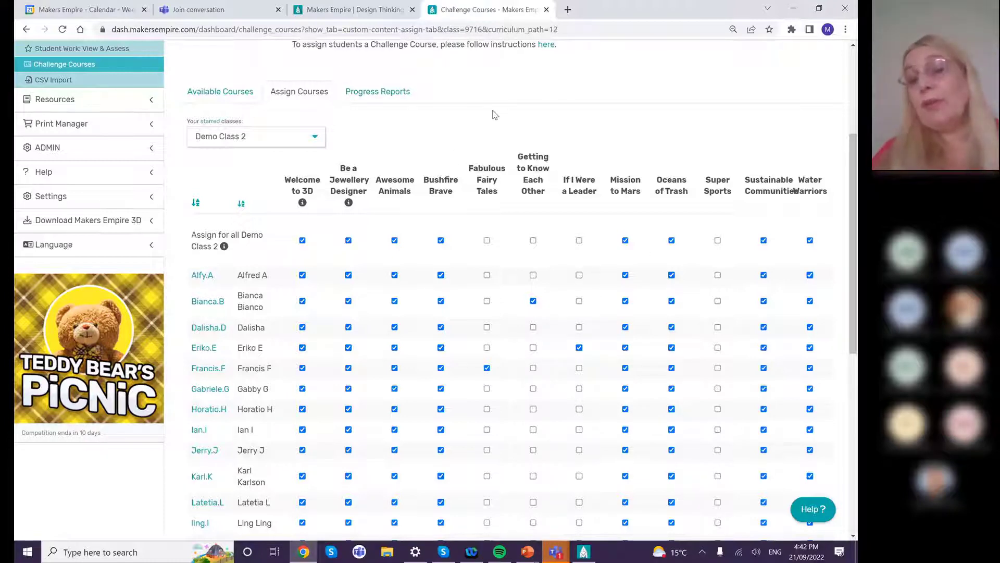
# - Load the Oceans of Trash progress report for Demo Class 2 and examine its colour legend and student results
pyautogui.click(373, 94)
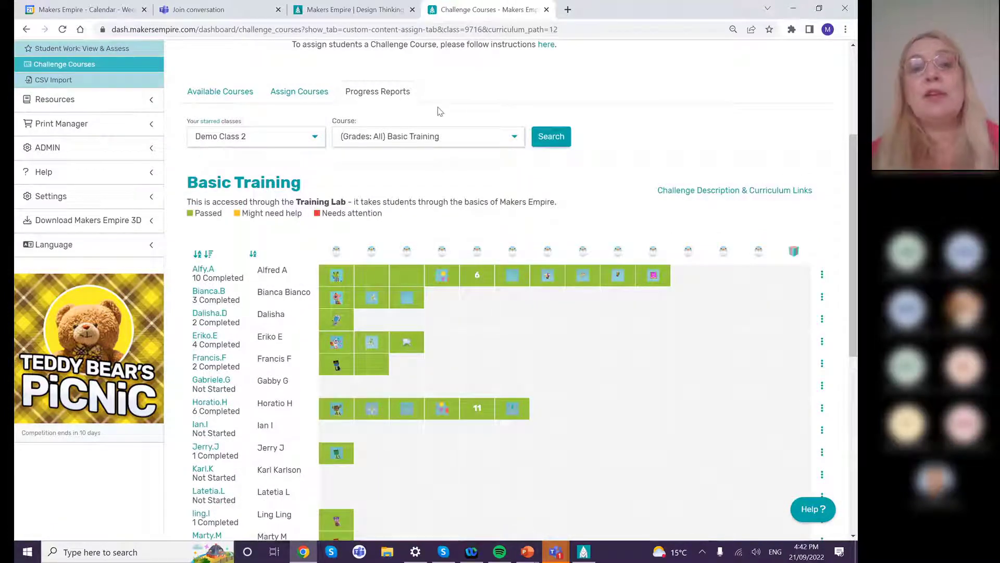
pyautogui.click(487, 143)
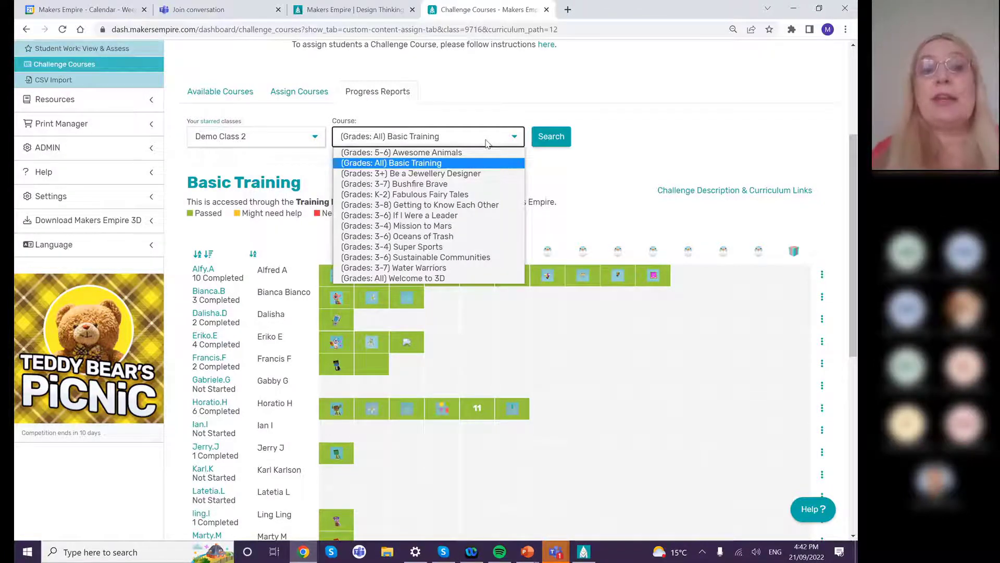
pyautogui.click(436, 237)
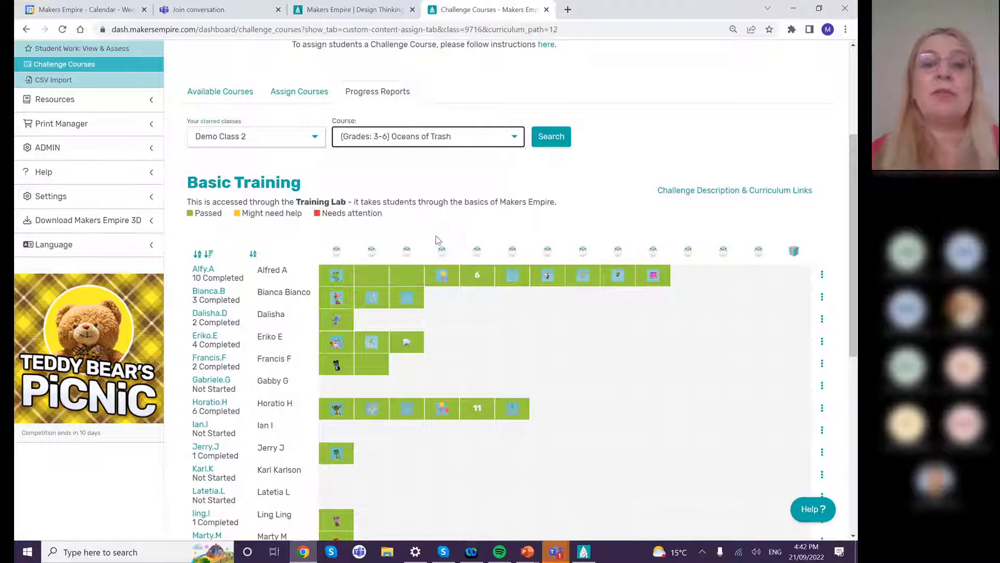
pyautogui.click(555, 139)
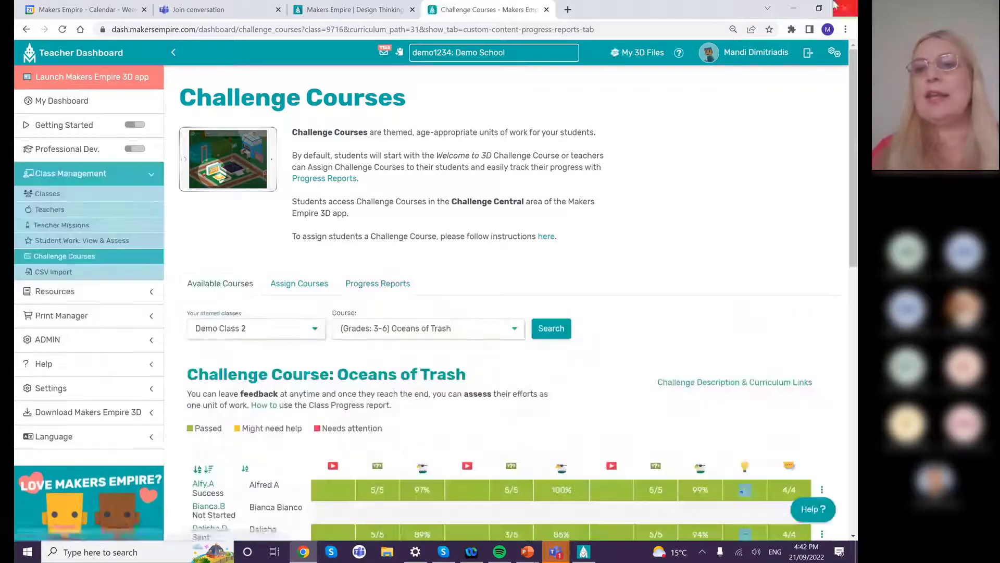
pyautogui.scroll(-3, 599, 385)
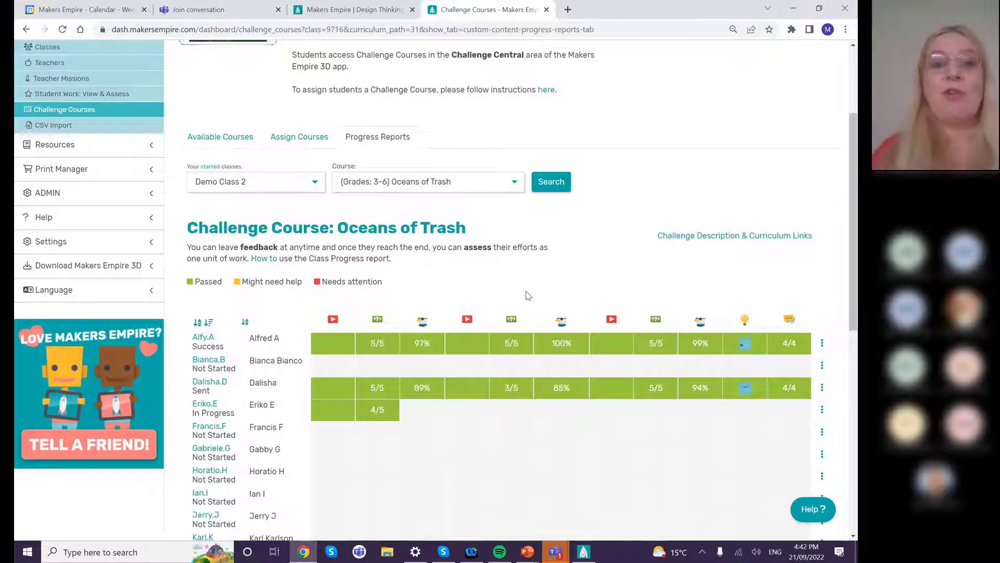
pyautogui.moveTo(354, 280); pyautogui.dragTo(443, 401)
pyautogui.click(599, 277)
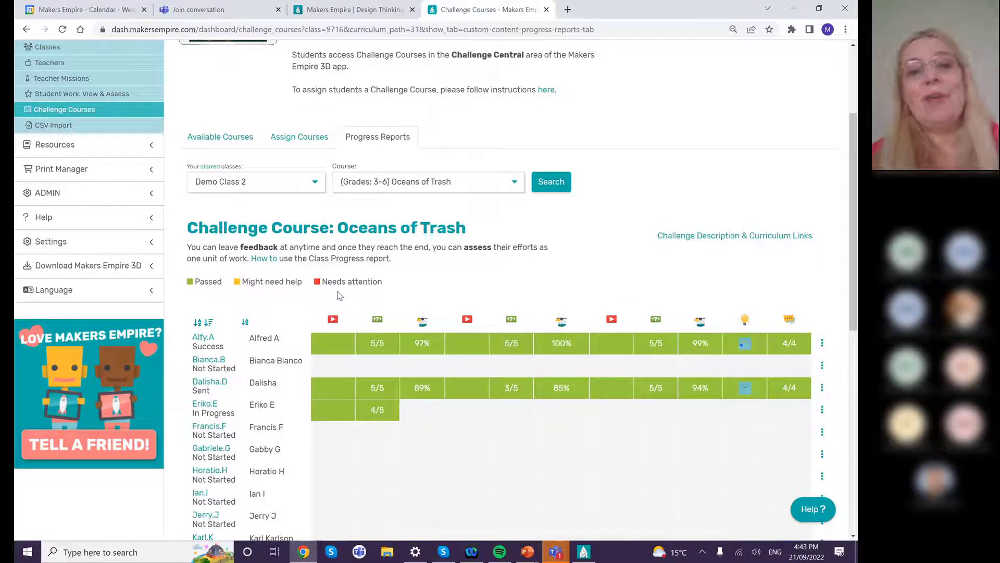
# - Review the first student's attempts at the "What do you know about oceans?" quiz and close the score details
pyautogui.moveTo(377, 345)
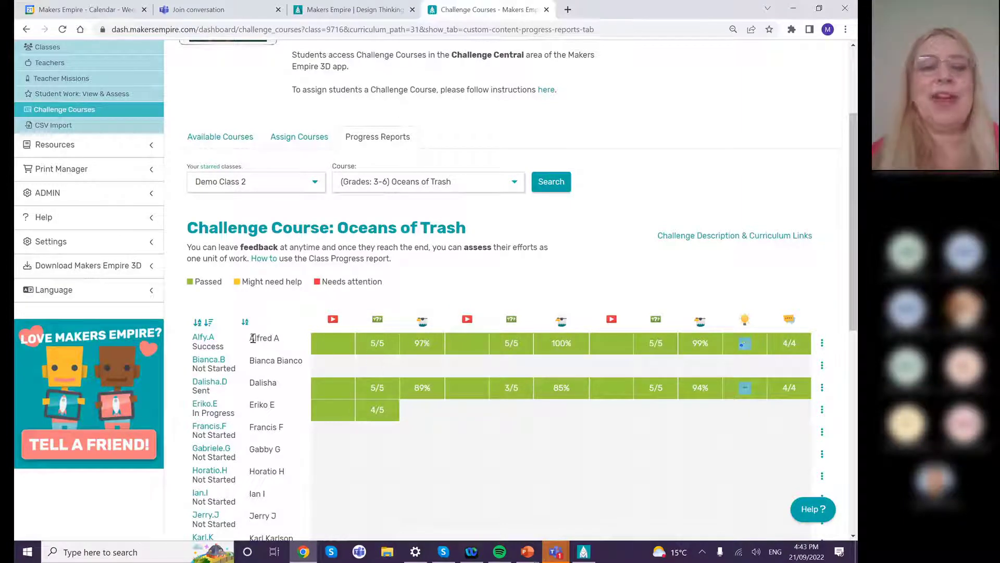
pyautogui.click(373, 344)
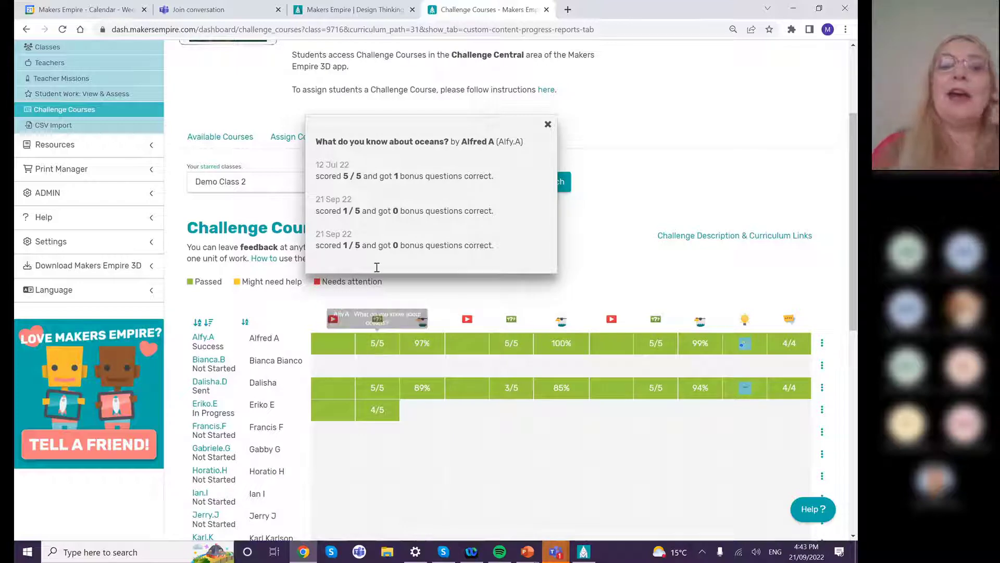
pyautogui.moveTo(373, 235); pyautogui.dragTo(370, 171)
pyautogui.click(540, 239)
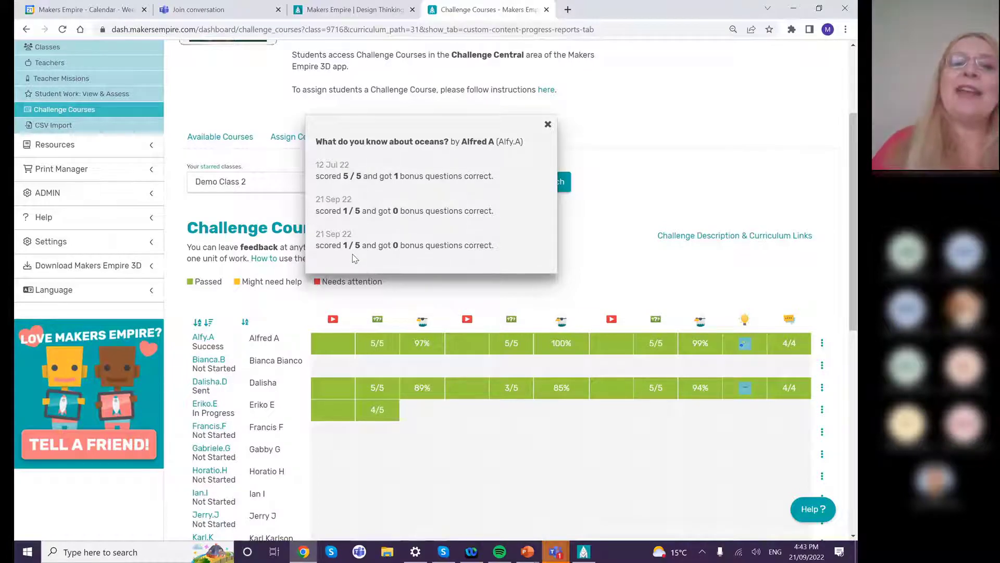
pyautogui.click(547, 125)
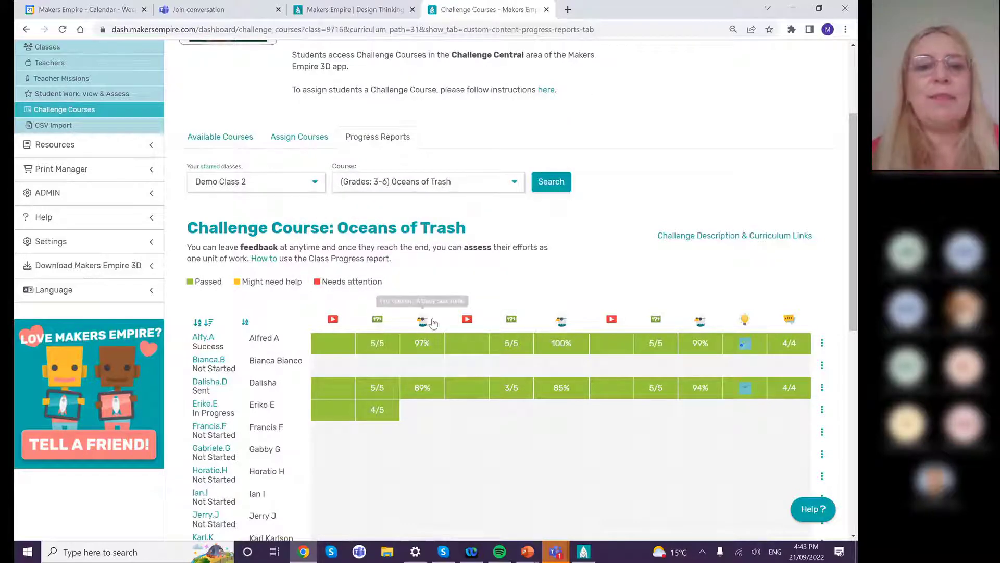
# - Review the first student's A Baby Sea Turtle training result, then view the feedback form and close it without entering a message
pyautogui.click(421, 342)
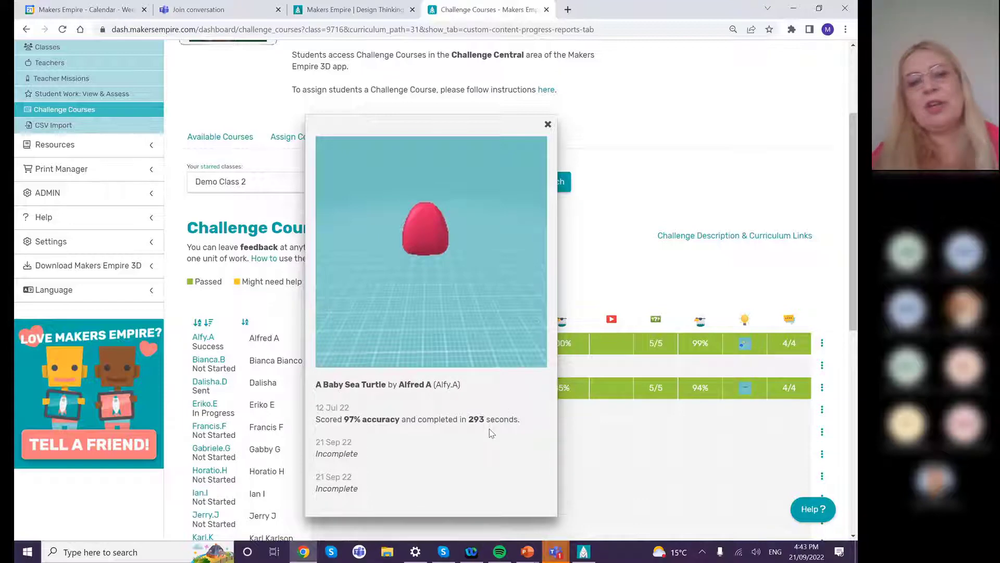
pyautogui.click(548, 123)
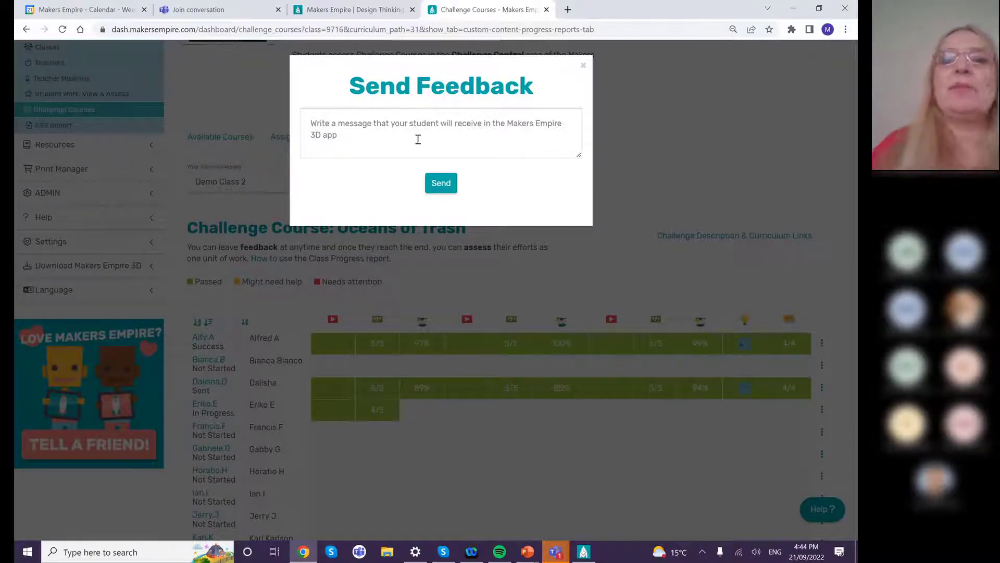
pyautogui.click(442, 183)
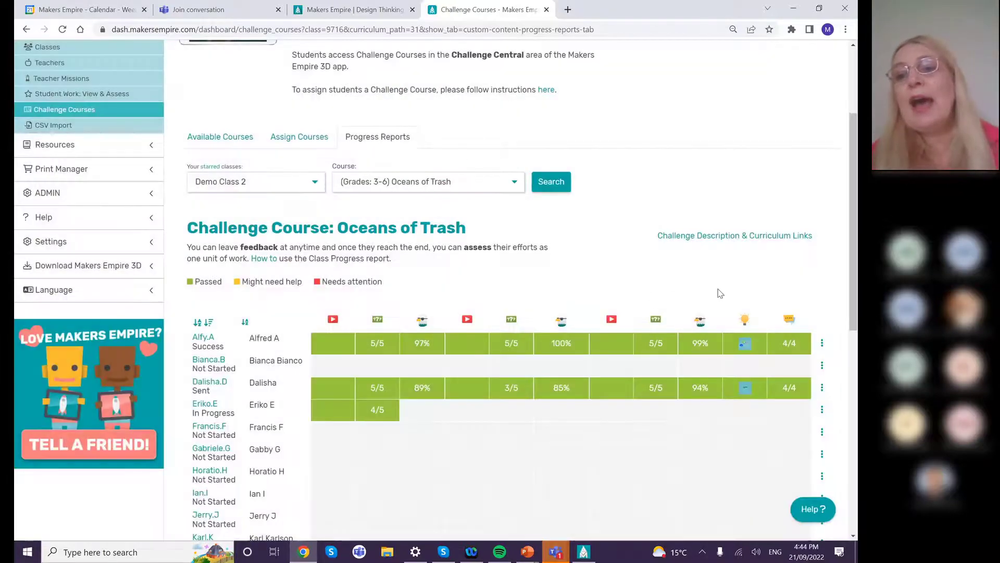
# - Preview a Satisfactory assessment for the first student, select its default message text, and close the form without sending it
pyautogui.click(822, 344)
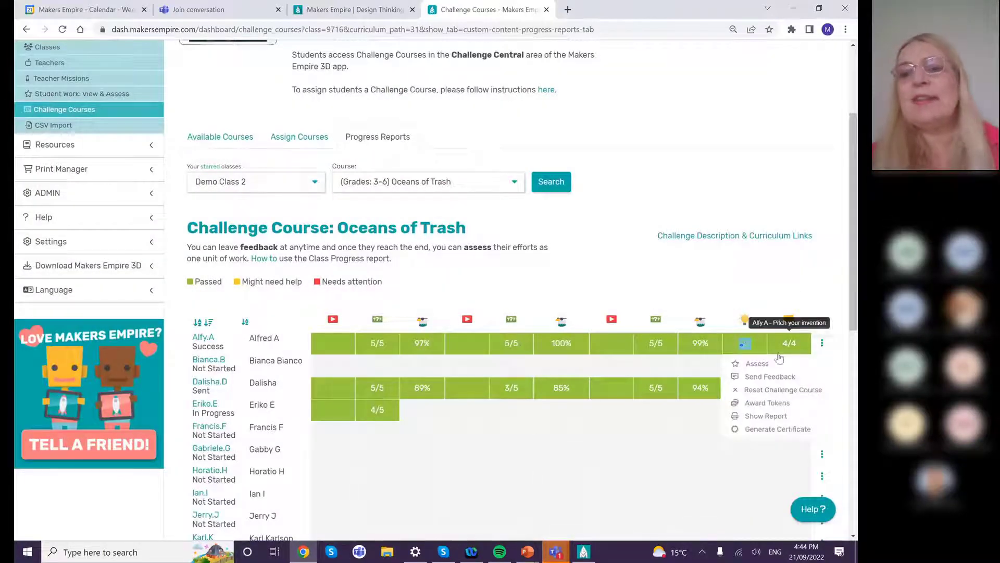
pyautogui.click(757, 363)
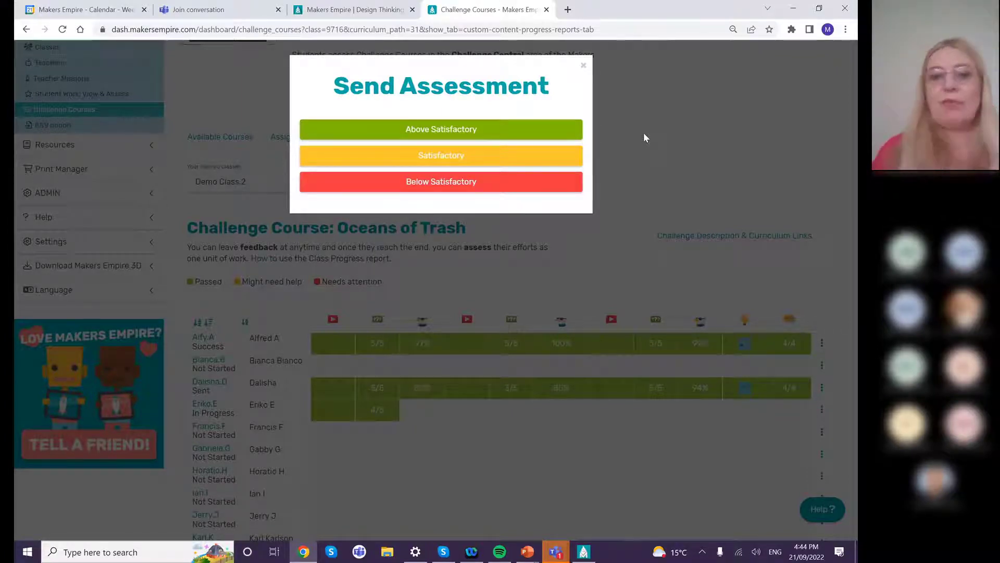
pyautogui.click(466, 156)
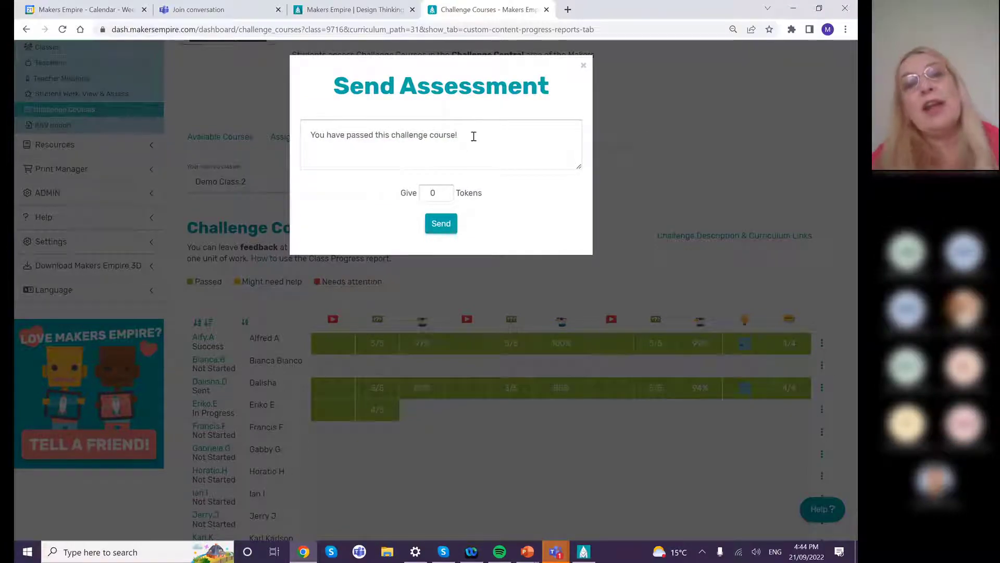
pyautogui.click(459, 137)
pyautogui.moveTo(305, 136); pyautogui.dragTo(319, 183)
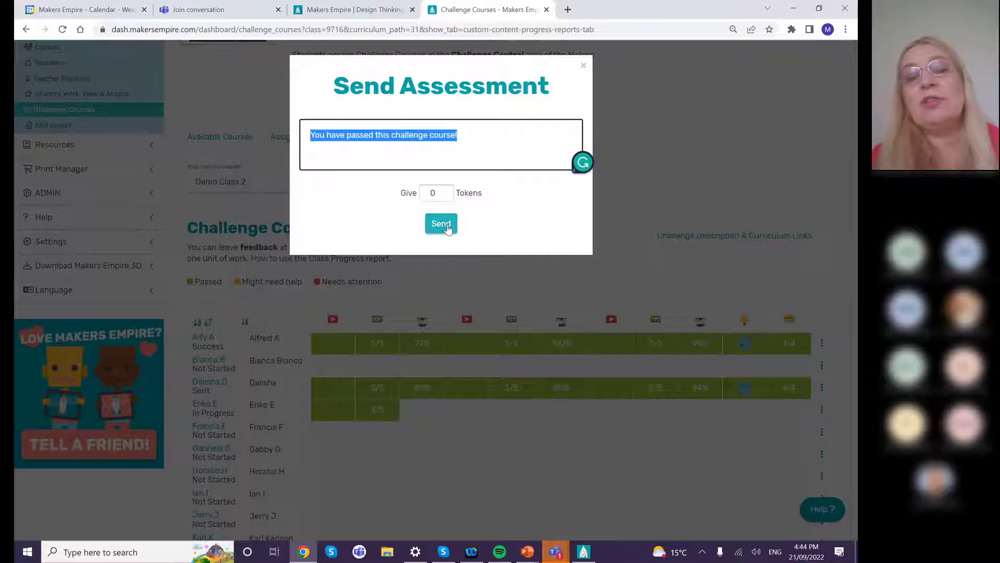
pyautogui.click(584, 69)
pyautogui.click(584, 68)
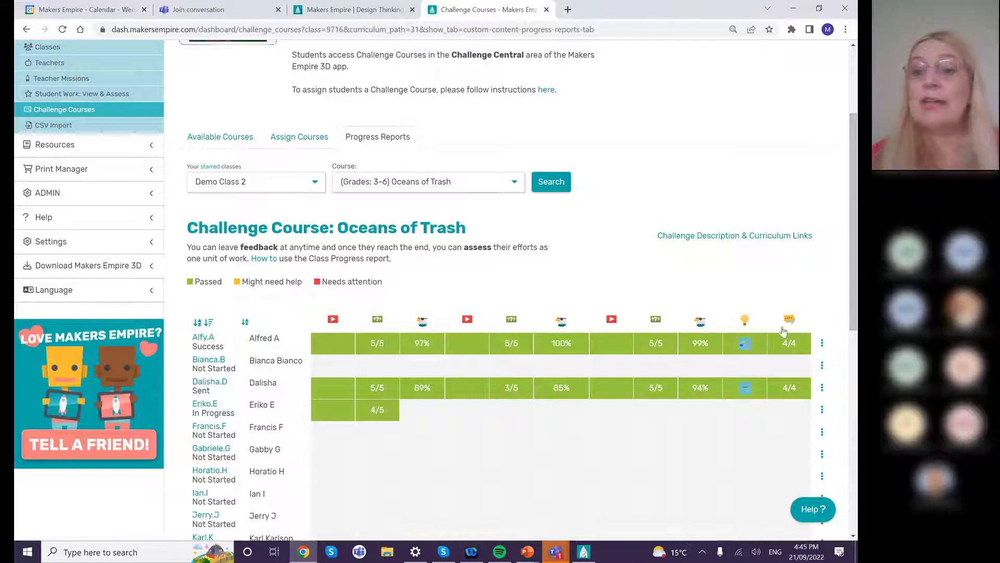
# - Show the first student's full Oceans of Trash report
pyautogui.click(822, 344)
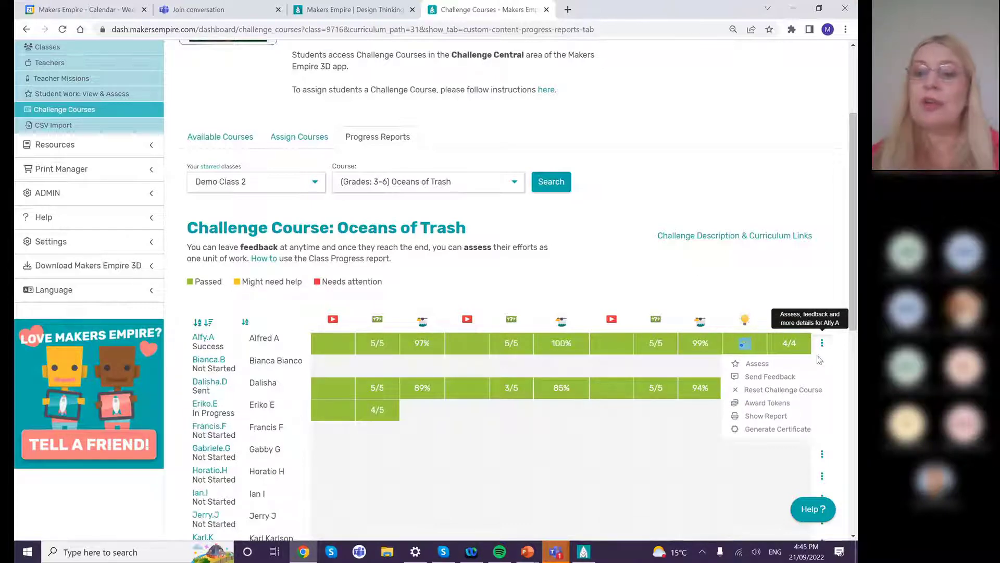
pyautogui.click(766, 417)
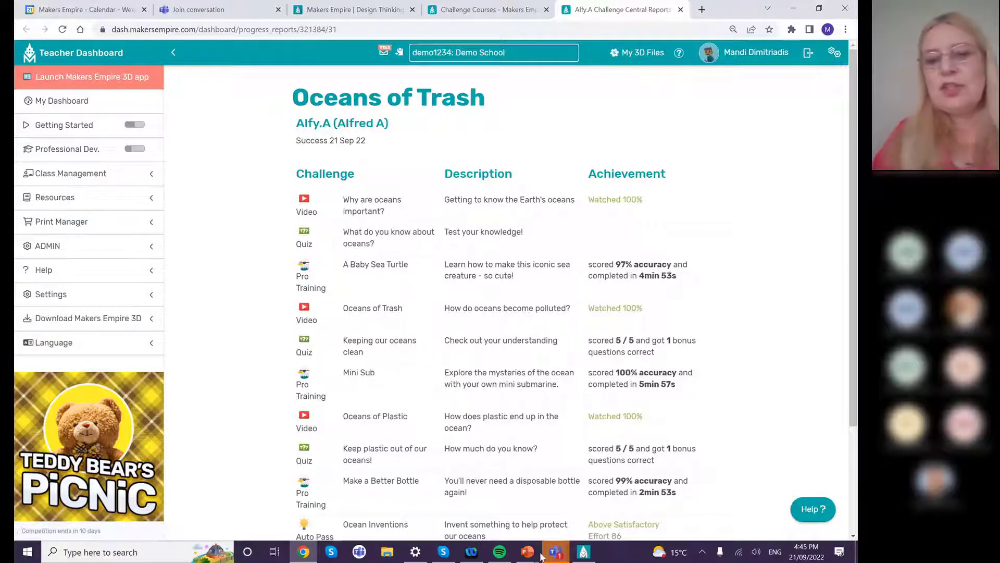
# - Switch to the Makers Empire 3D app, leave course selection, and go through the astronaut's messages to reach Mission Maker
pyautogui.click(583, 556)
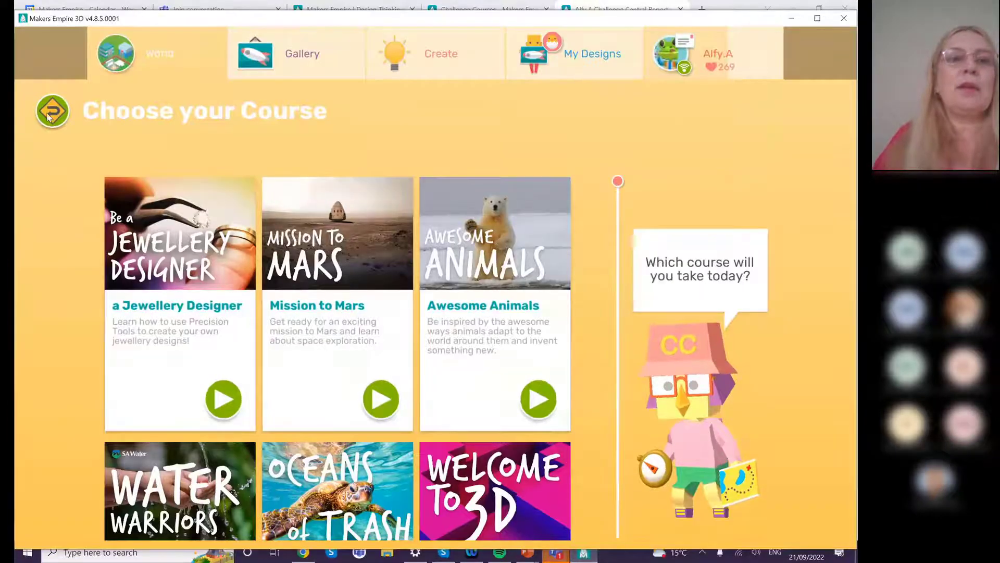
pyautogui.click(46, 111)
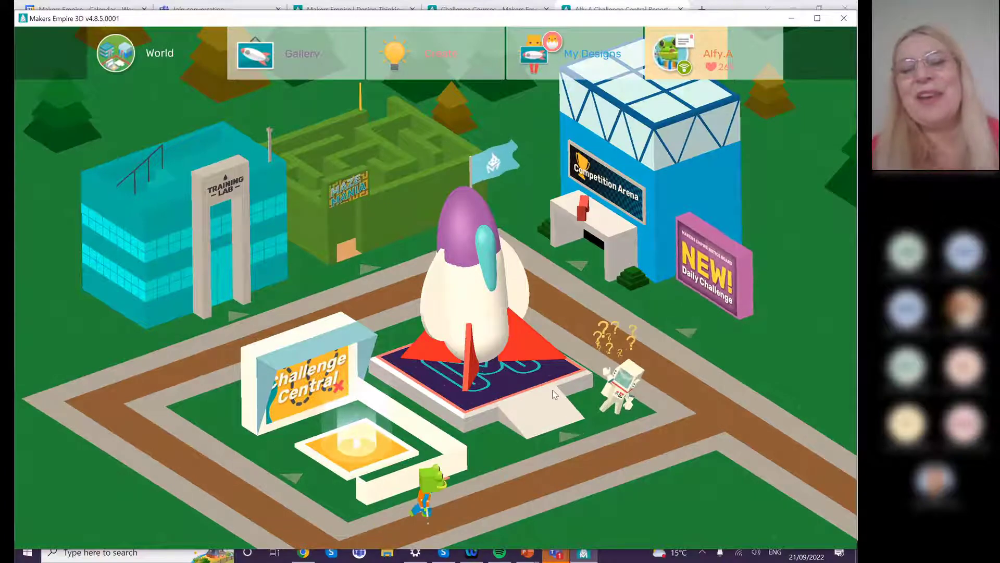
pyautogui.scroll(2, 552, 390)
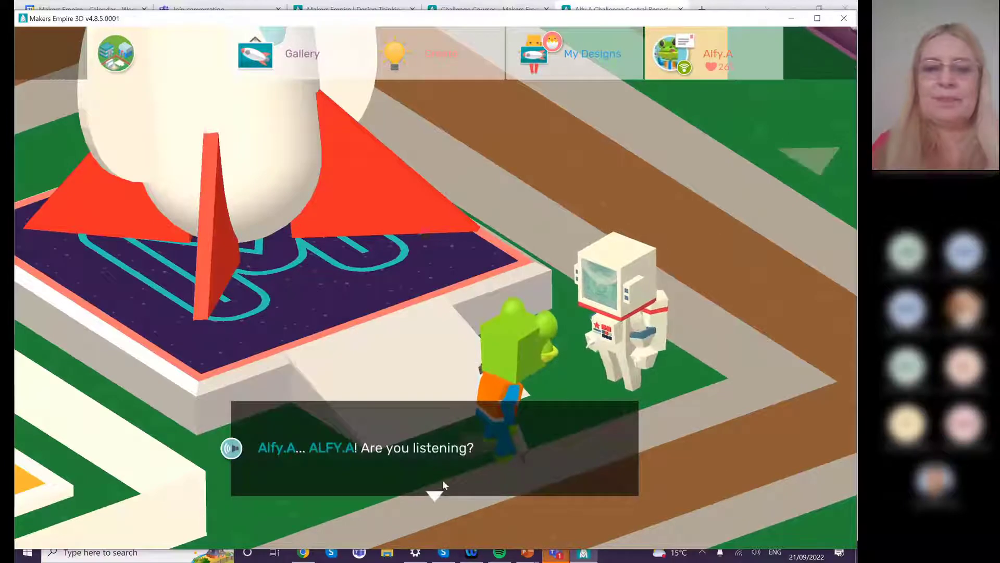
pyautogui.click(481, 447)
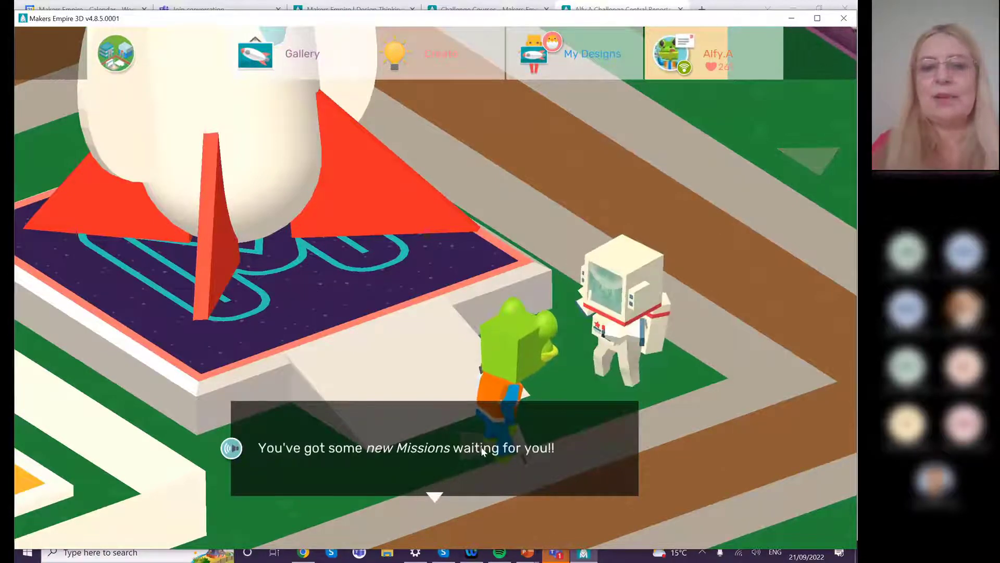
pyautogui.click(481, 446)
pyautogui.click(493, 494)
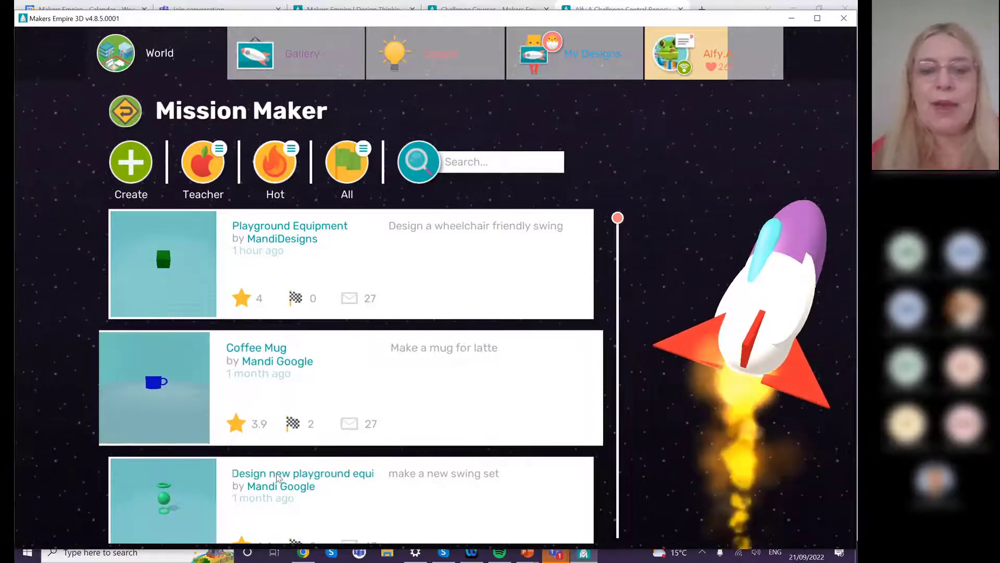
# - Switch back to the Teacher Dashboard in Chrome and open the Teacher Missions page under Class Management
pyautogui.click(304, 553)
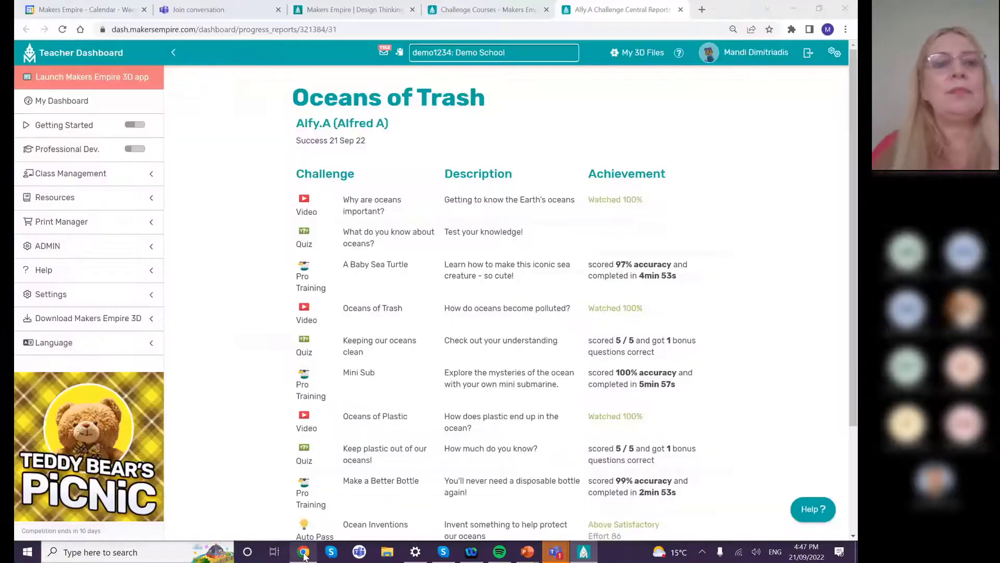
pyautogui.click(73, 183)
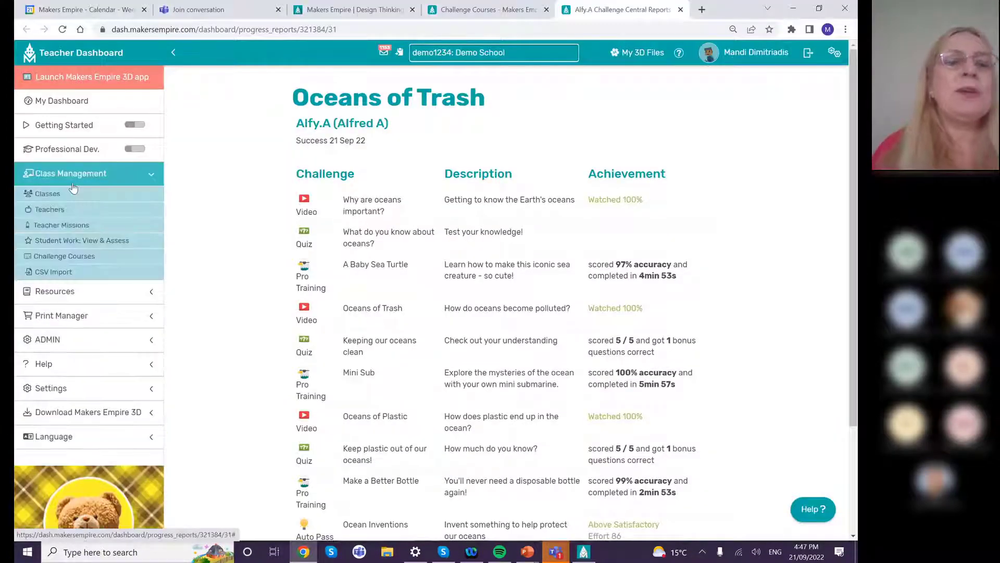
pyautogui.click(63, 225)
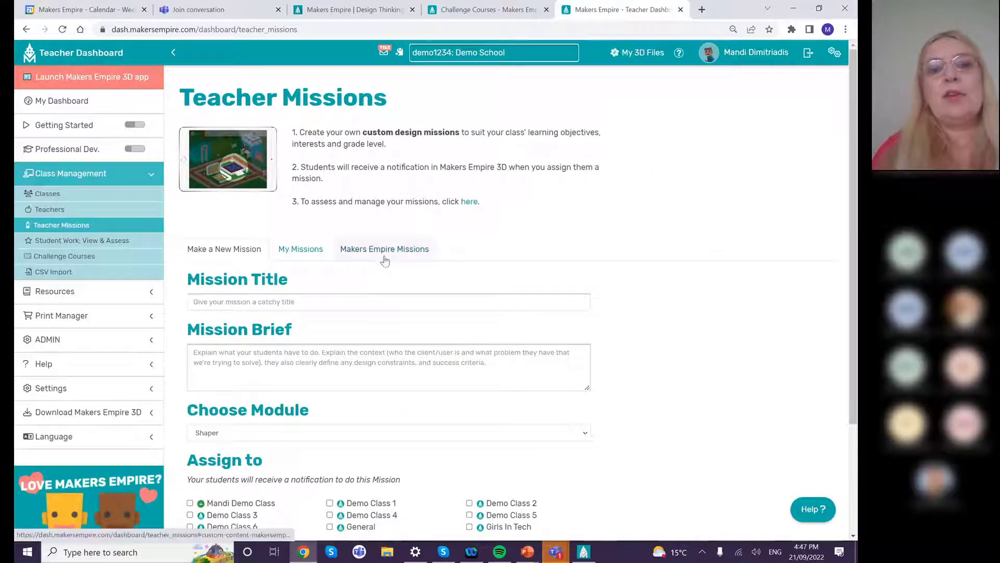
# - Examine the ready-made Makers Empire Missions and the grade-level options for filtering them
pyautogui.click(379, 251)
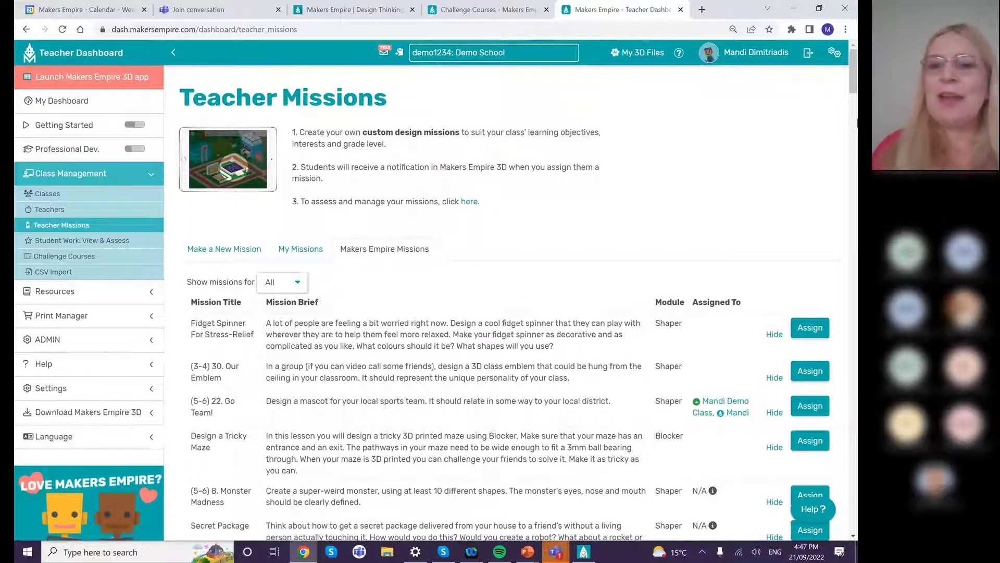
pyautogui.click(295, 277)
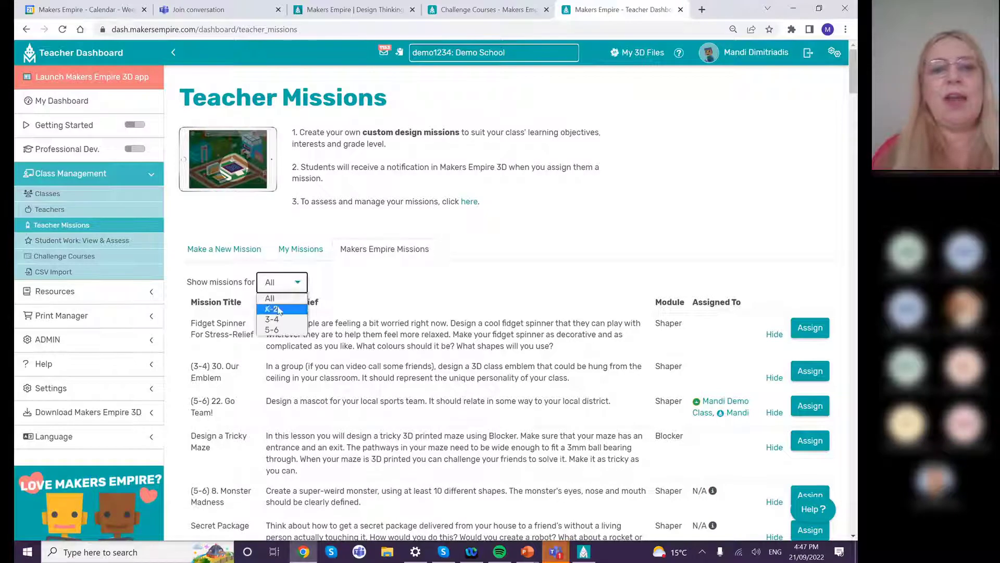
pyautogui.click(471, 270)
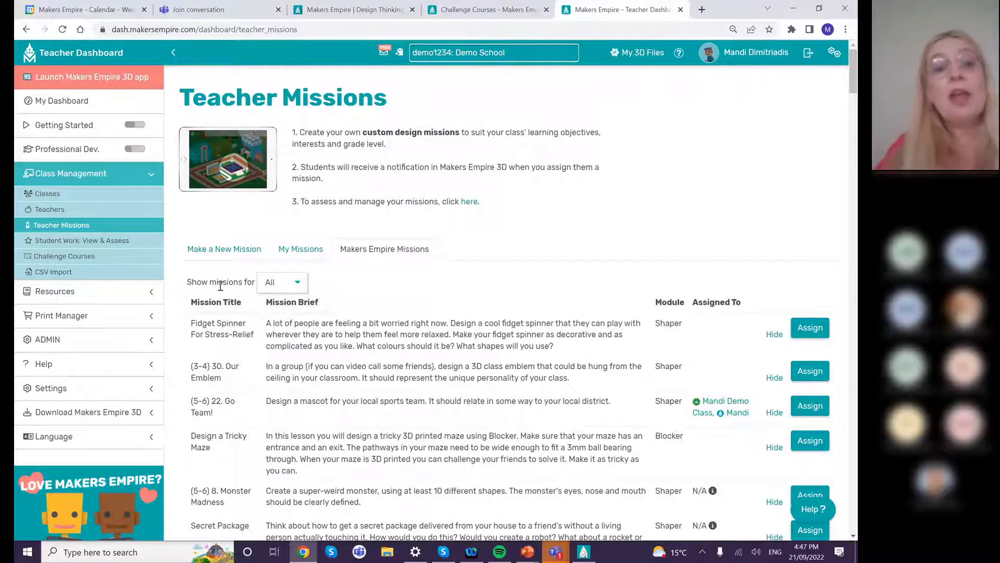
# - Start a new teacher mission and title it "Wine glass"
pyautogui.click(238, 249)
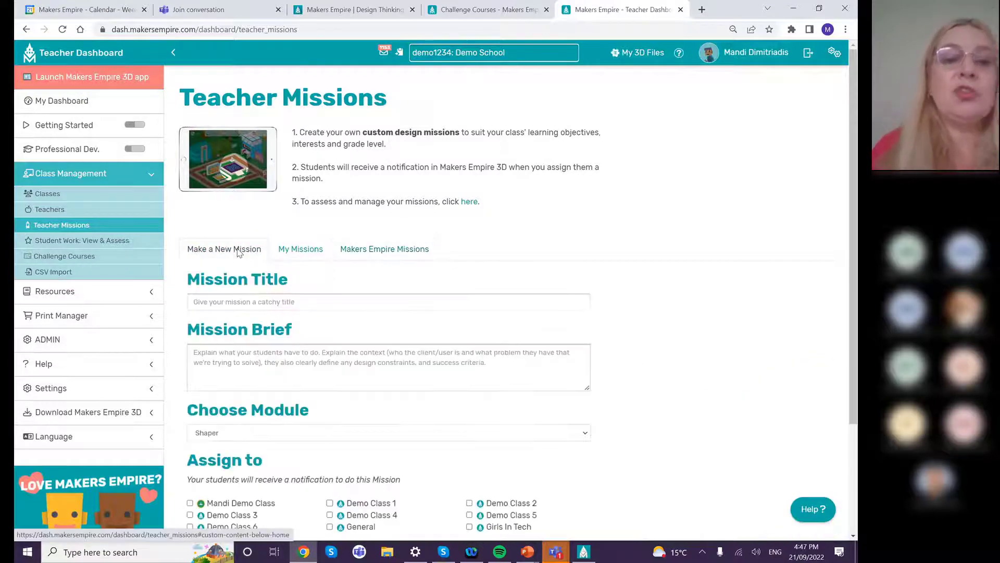
pyautogui.click(245, 303)
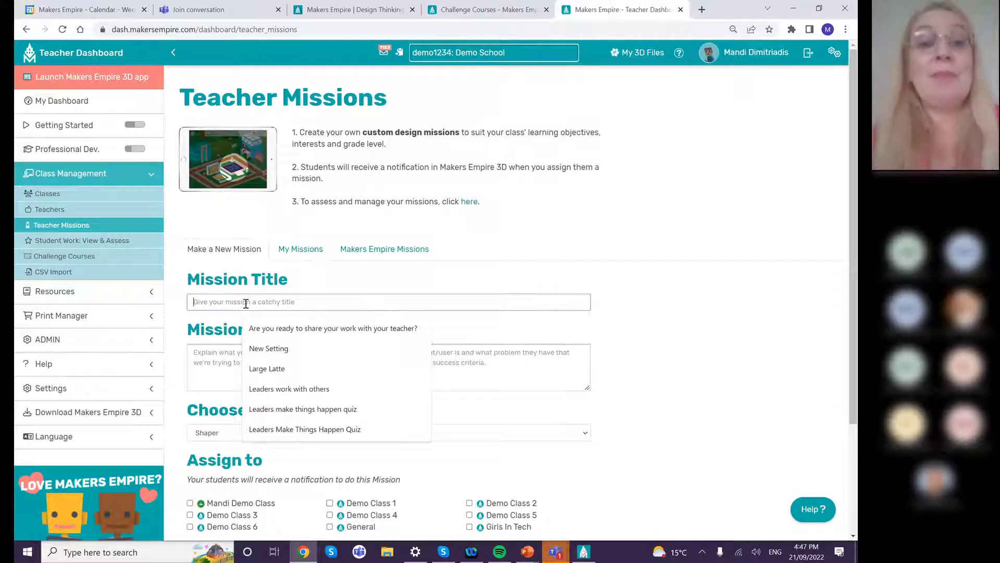
pyautogui.write('W')
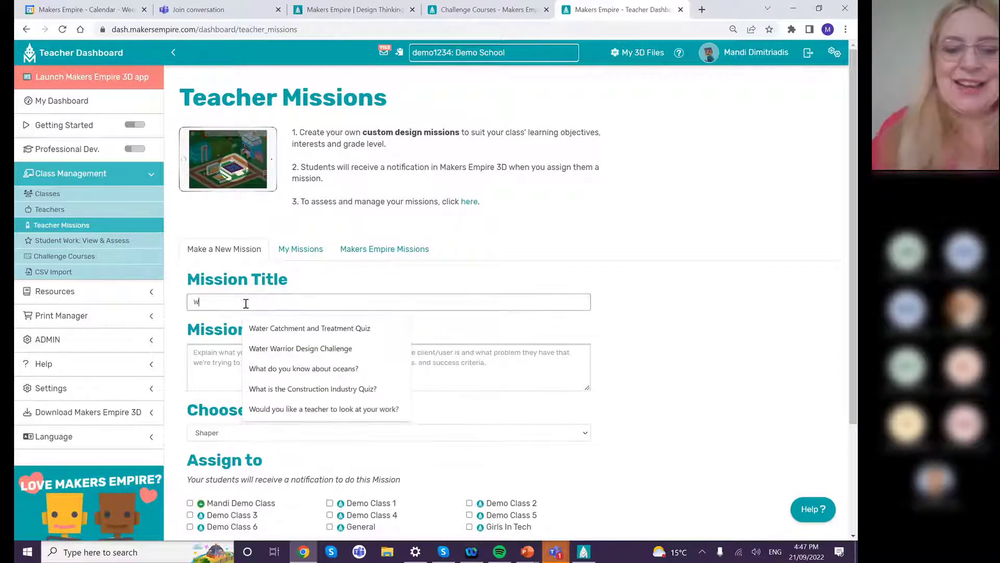
pyautogui.write('ine glass')
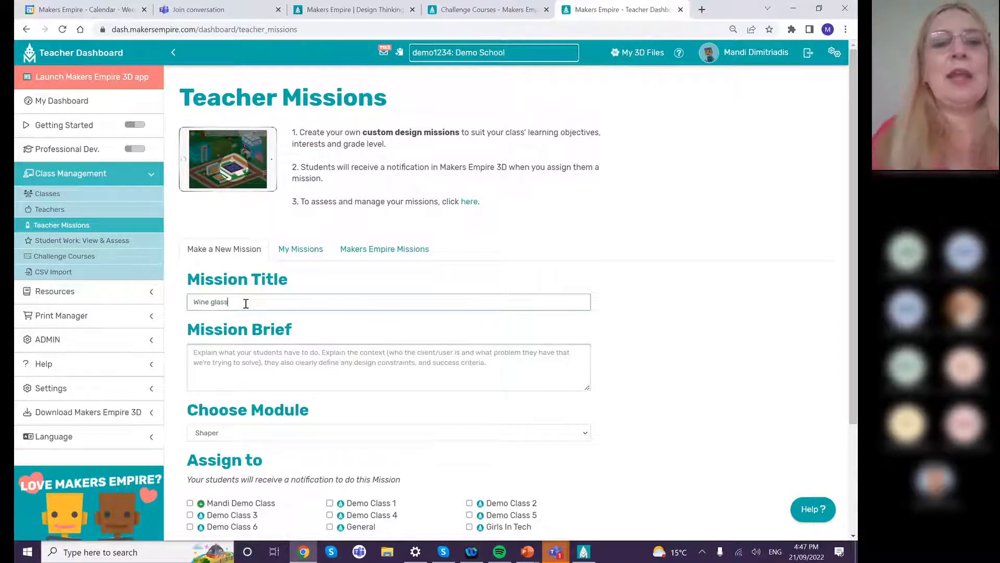
# - Enter "Design a glass" as the mission brief and keep Shaper as the module after viewing the module options
pyautogui.click(222, 366)
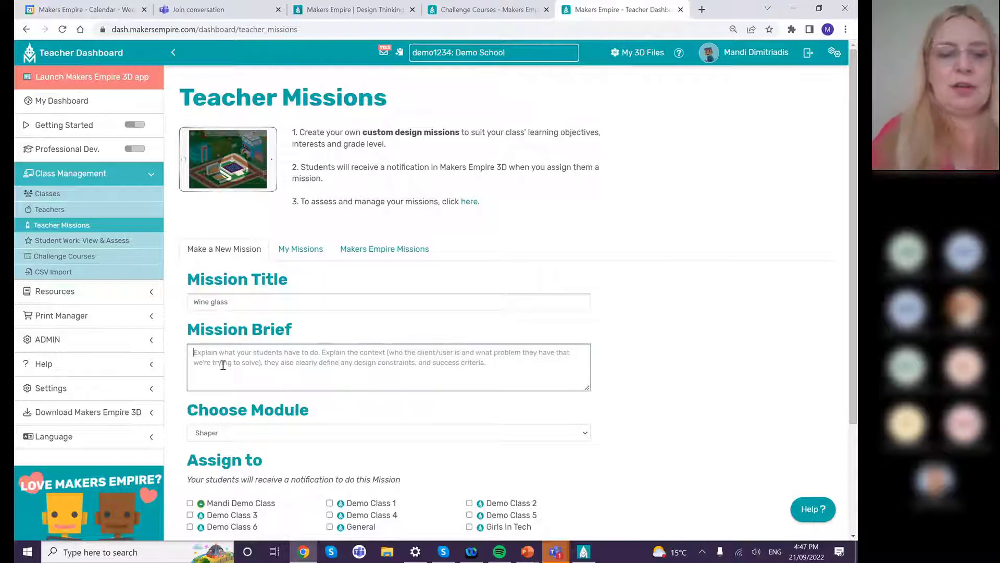
pyautogui.write('Design a')
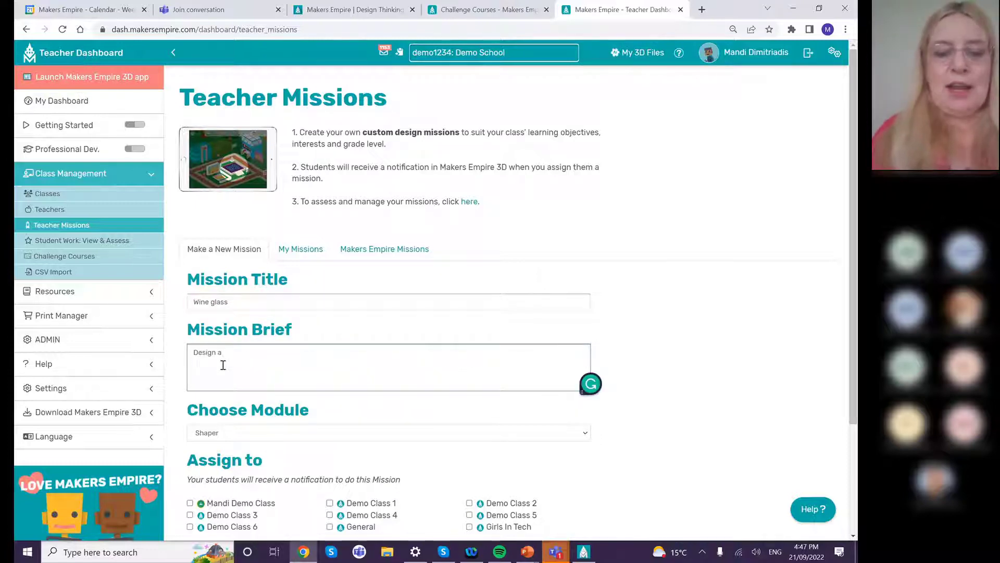
pyautogui.write(' wine')
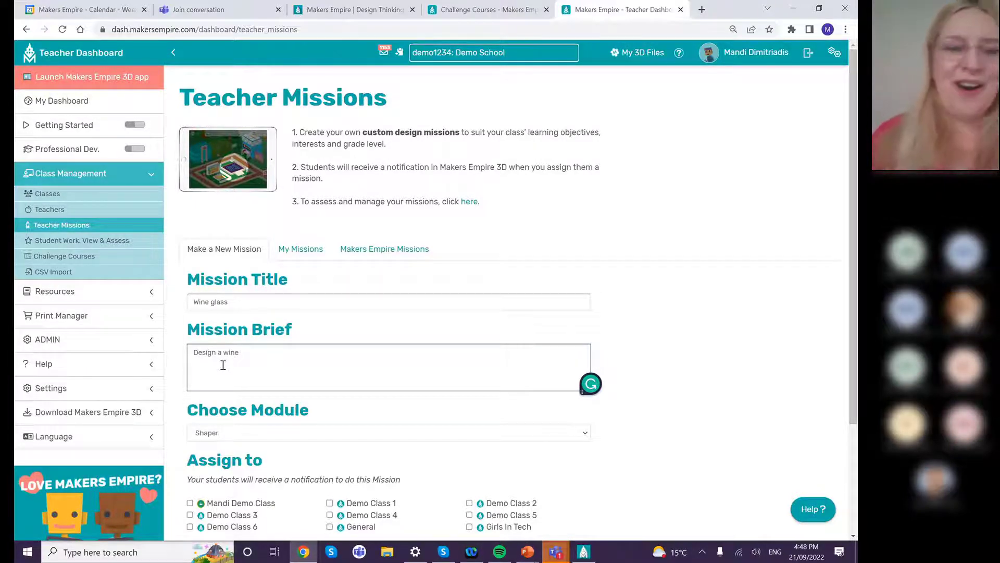
pyautogui.press('BackSpace')
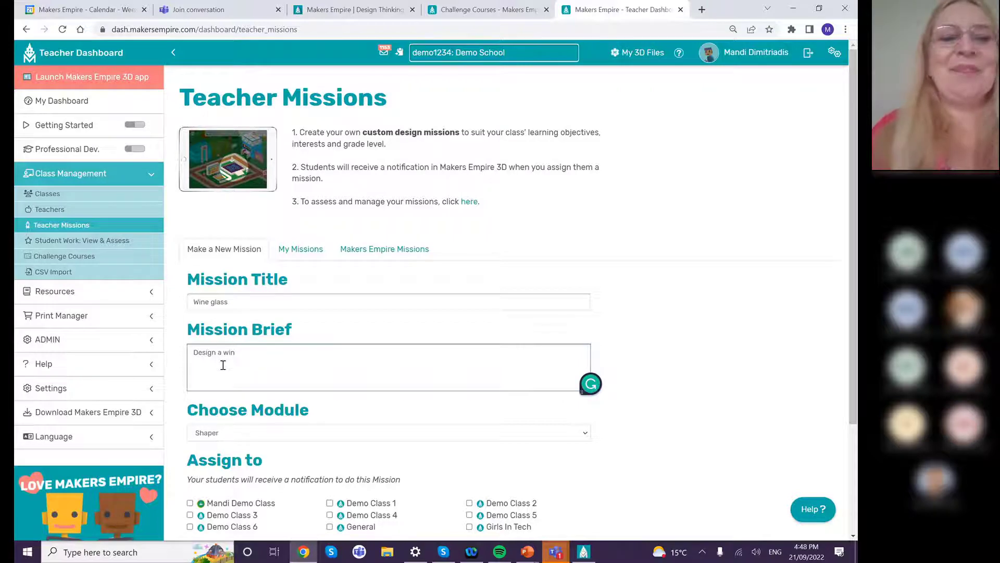
pyautogui.write('glass')
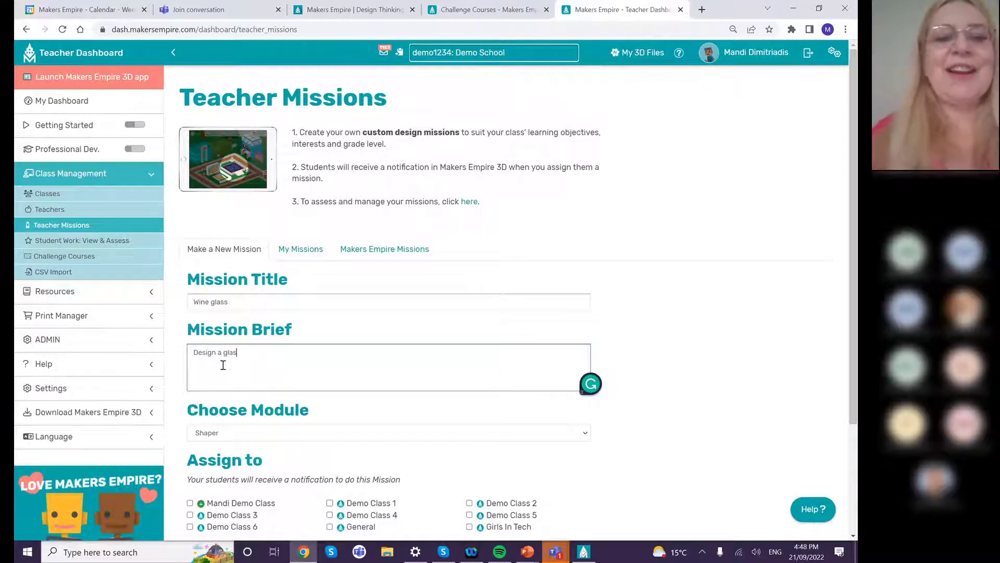
pyautogui.click(591, 434)
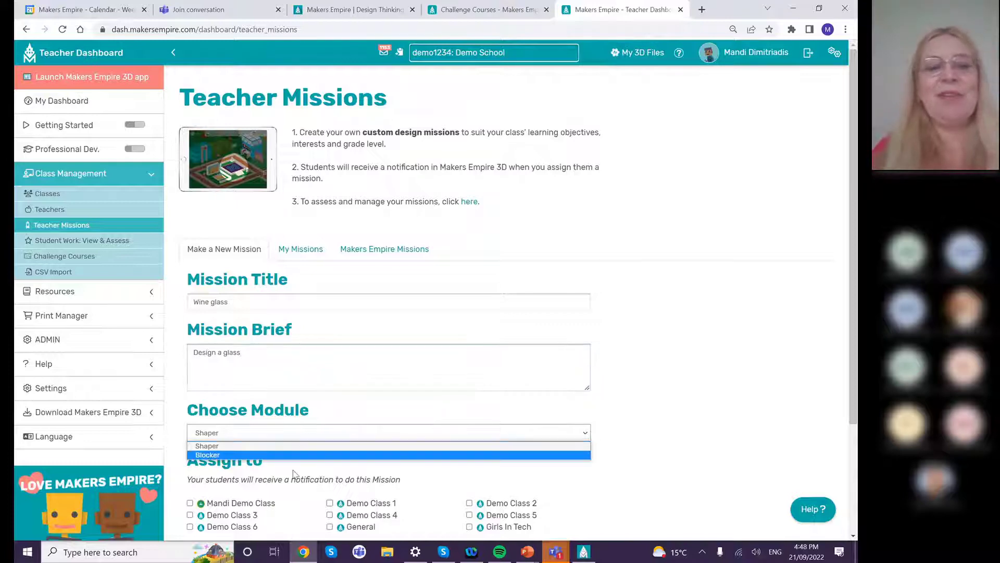
pyautogui.click(698, 402)
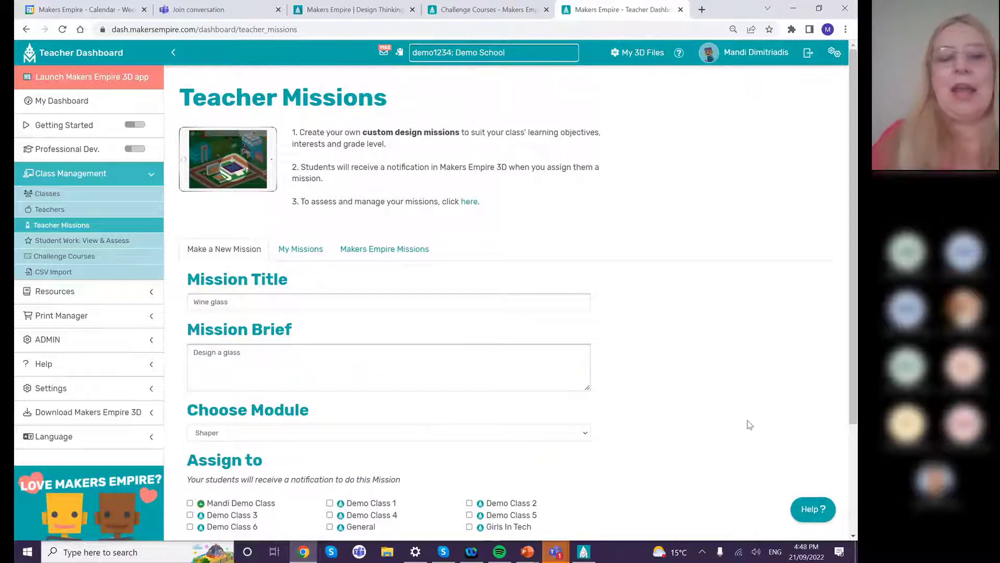
# - Assign the new mission to Demo Class 2 and launch it
pyautogui.scroll(-3, 750, 424)
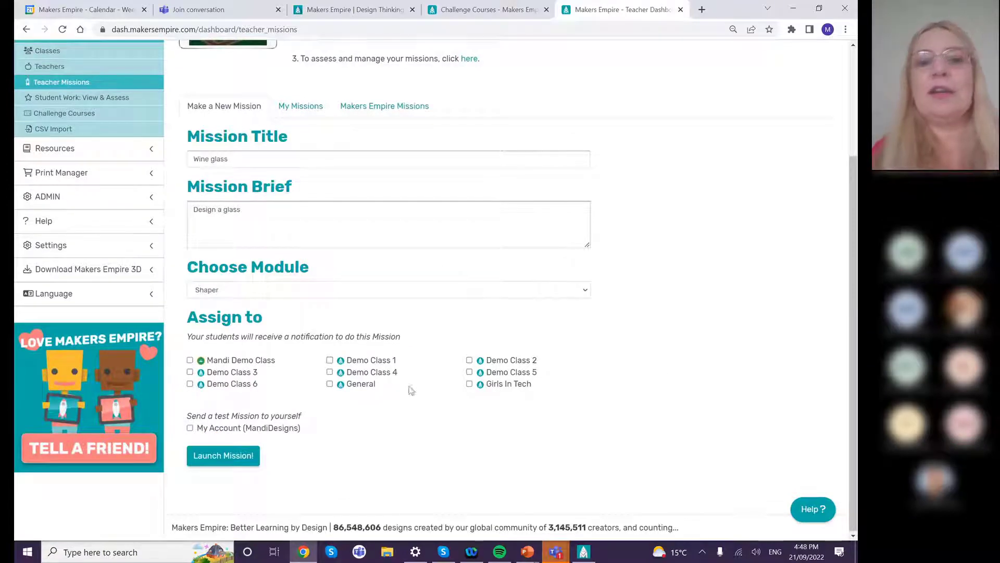
pyautogui.click(470, 360)
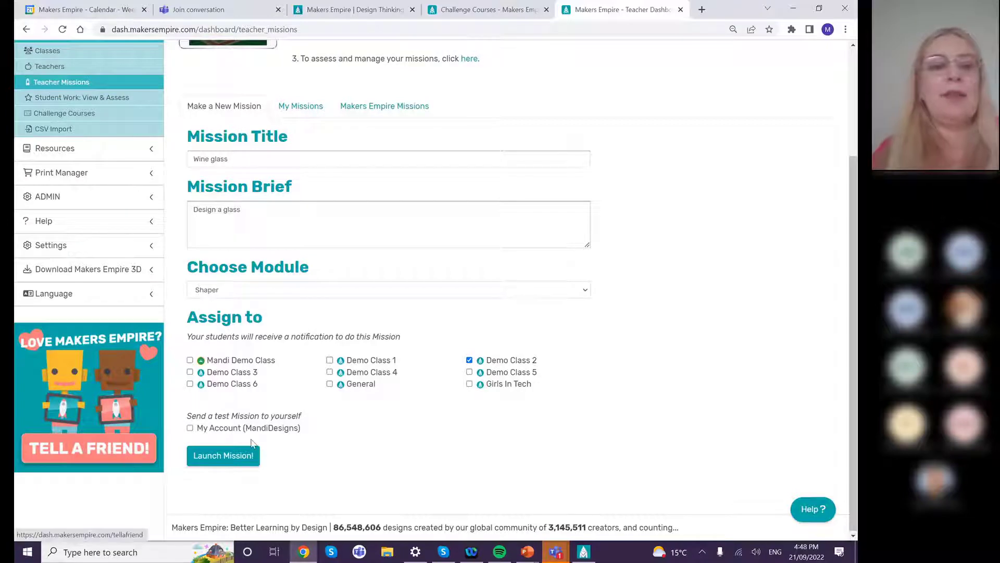
pyautogui.click(221, 455)
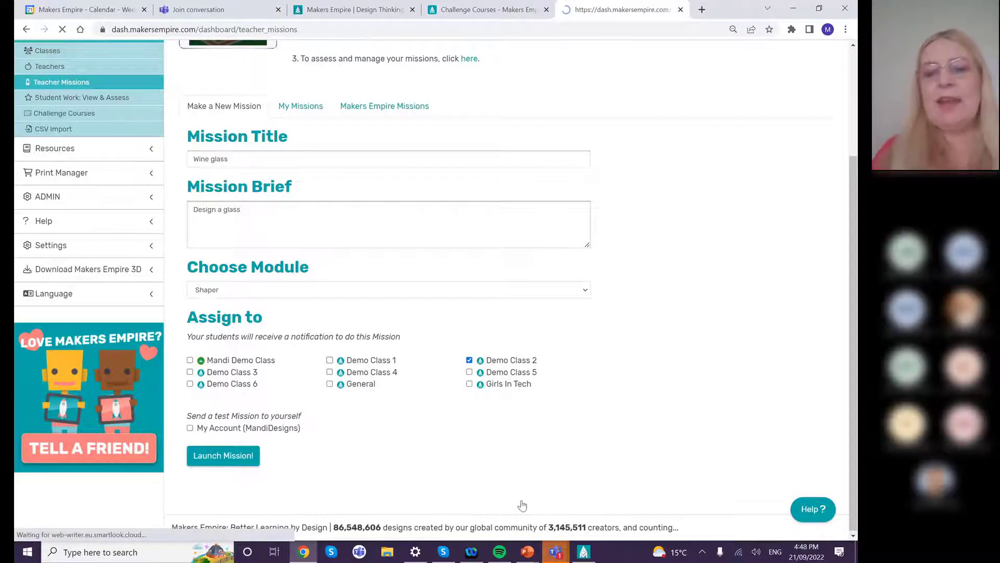
# - Switch to Makers Empire 3D, open the Wine glass mission from its notification in the World view, and start designing it in Shaper
pyautogui.click(583, 551)
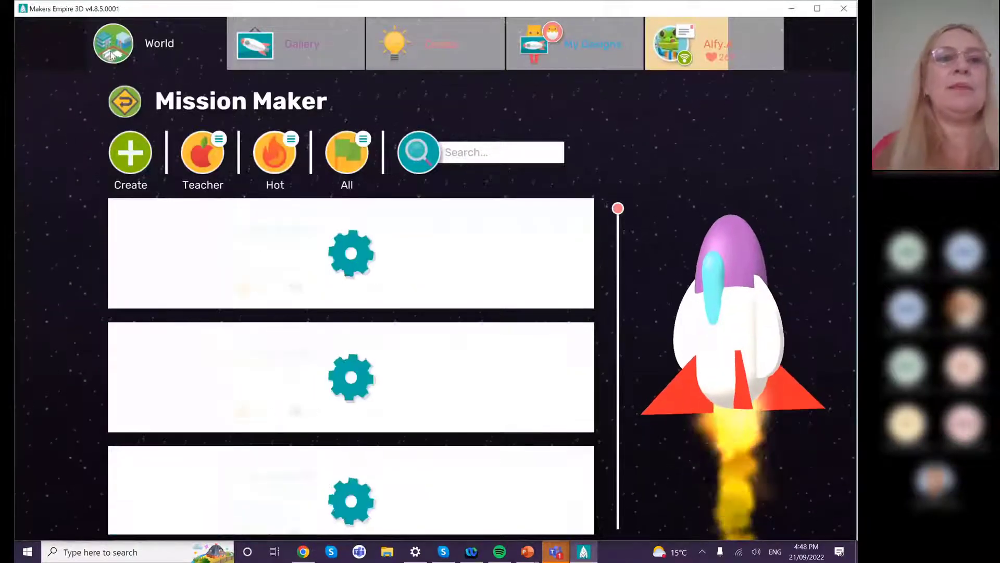
pyautogui.click(117, 45)
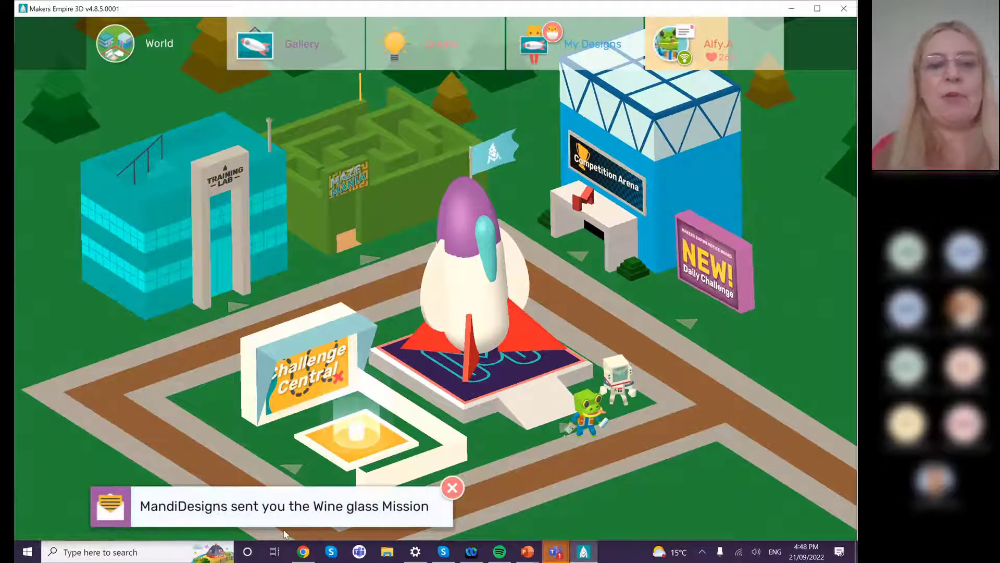
pyautogui.click(205, 515)
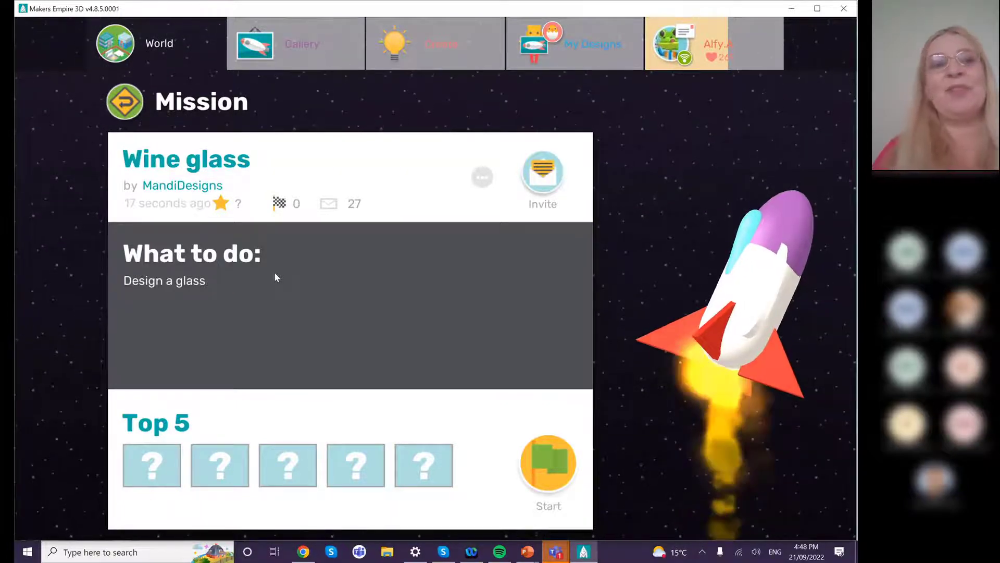
pyautogui.click(541, 466)
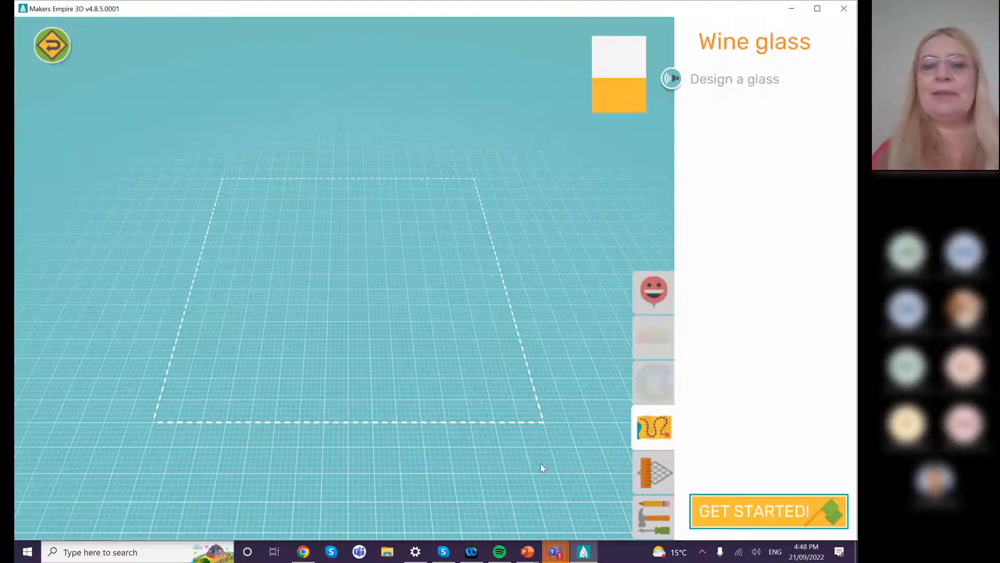
pyautogui.moveTo(539, 468); pyautogui.dragTo(431, 404)
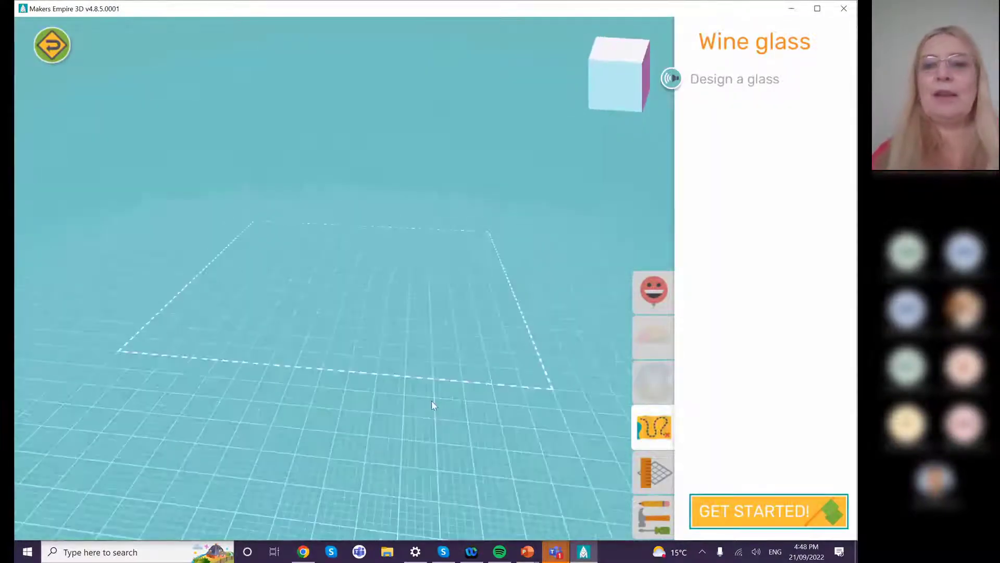
pyautogui.click(761, 512)
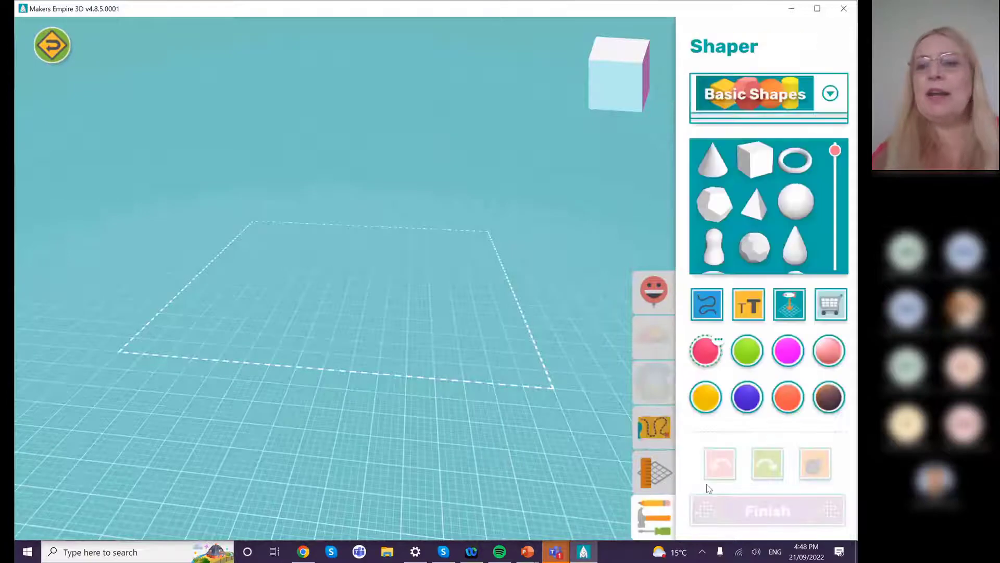
# - Add a Half Capsule from the basic shapes, turn it upside down, and raise and enlarge it to form the glass bowl
pyautogui.moveTo(835, 151); pyautogui.dragTo(835, 243)
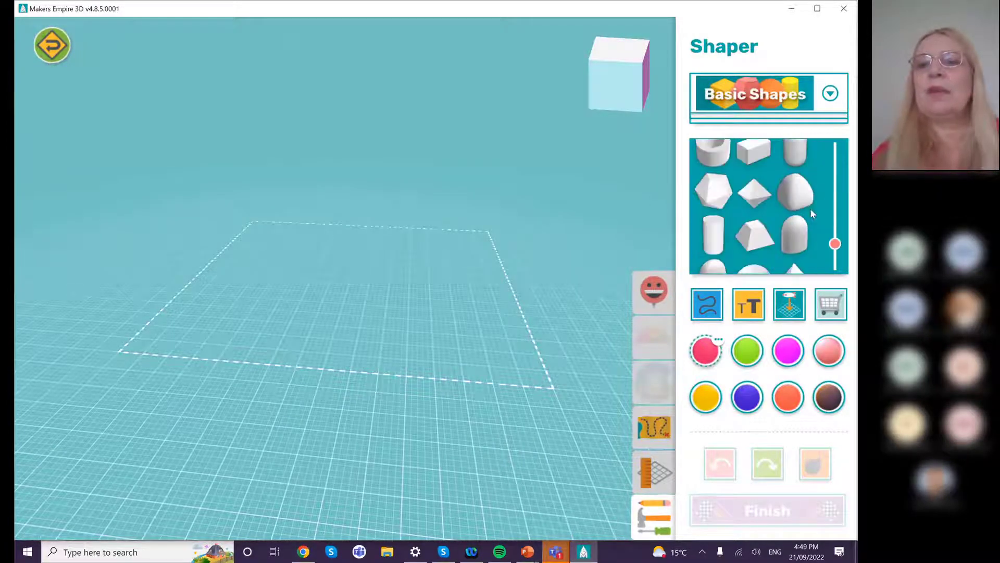
pyautogui.click(802, 239)
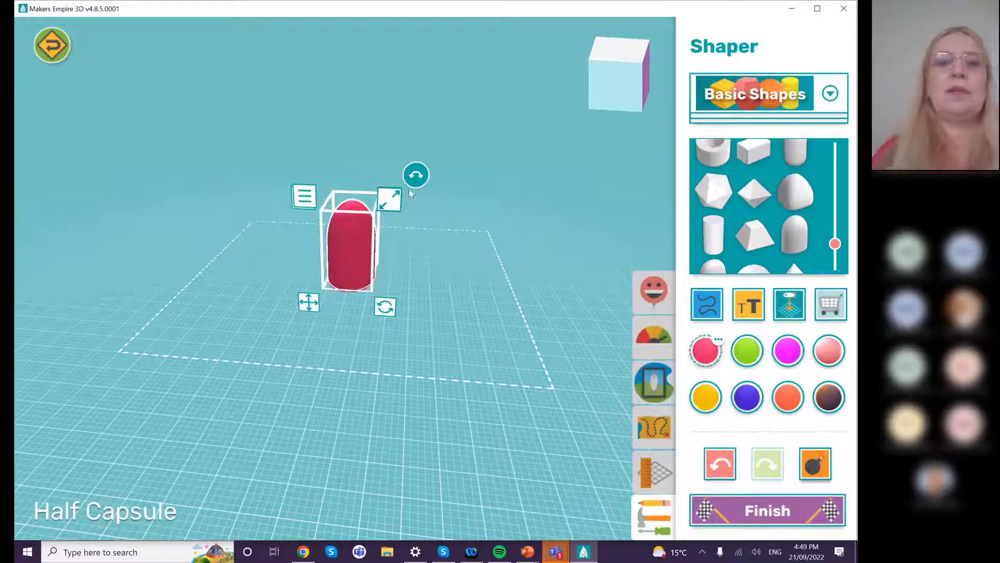
pyautogui.moveTo(385, 307); pyautogui.dragTo(280, 189)
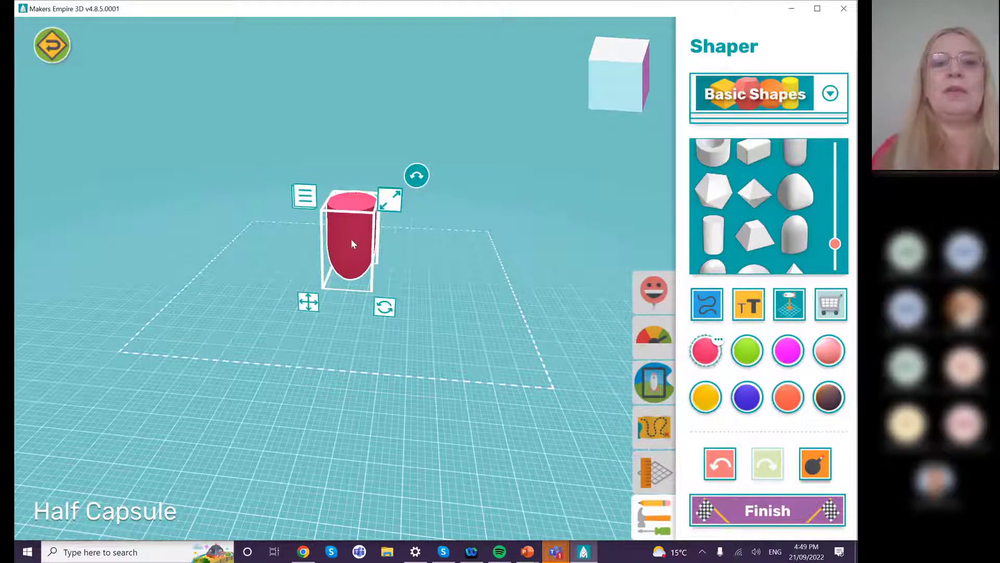
pyautogui.moveTo(351, 238); pyautogui.dragTo(349, 215)
pyautogui.moveTo(392, 181); pyautogui.dragTo(409, 165)
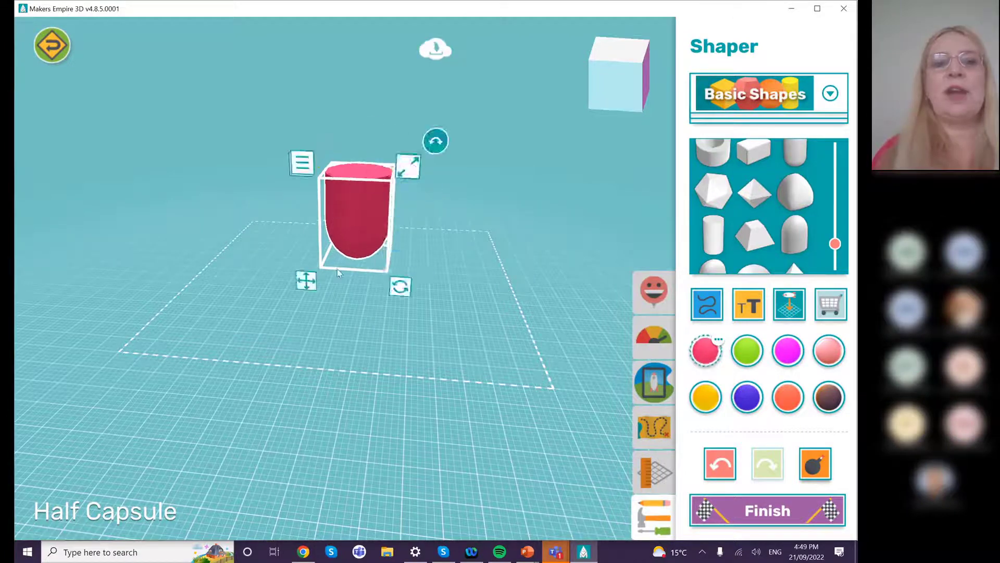
# - Duplicate the half capsule, move the copy about 10.9 mm sideways from the original, and color it green
pyautogui.click(301, 166)
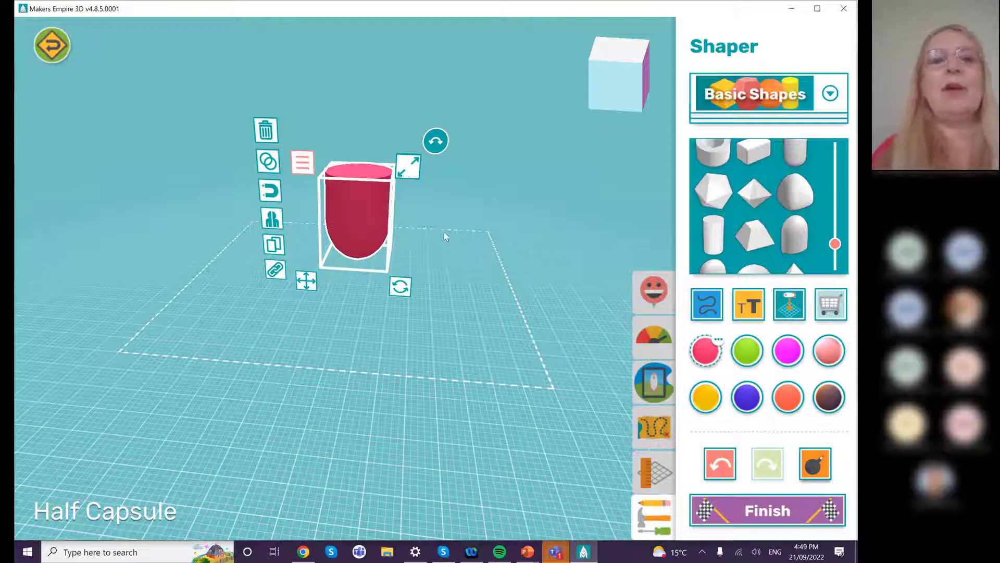
pyautogui.click(274, 245)
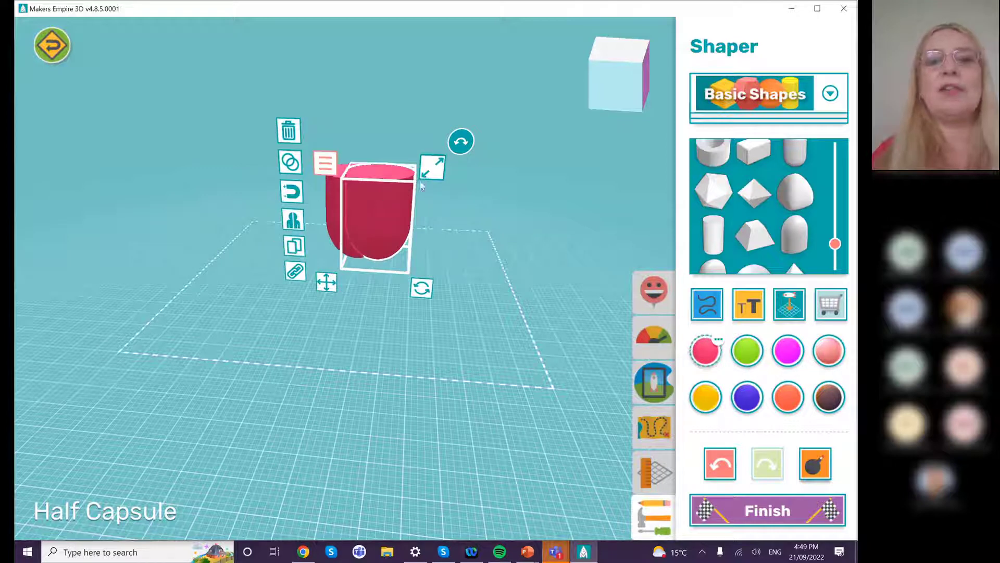
pyautogui.moveTo(420, 180); pyautogui.dragTo(467, 185)
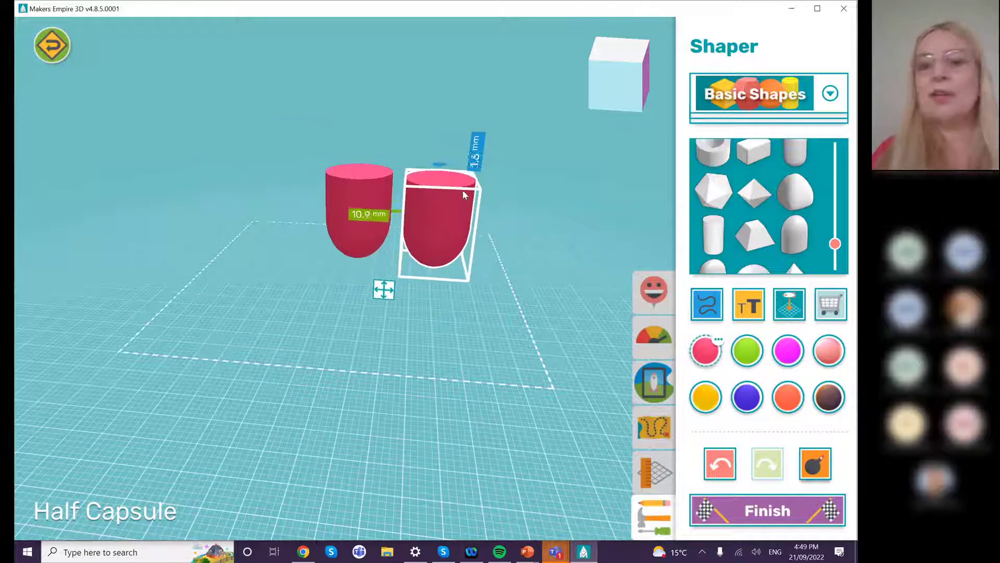
pyautogui.click(747, 350)
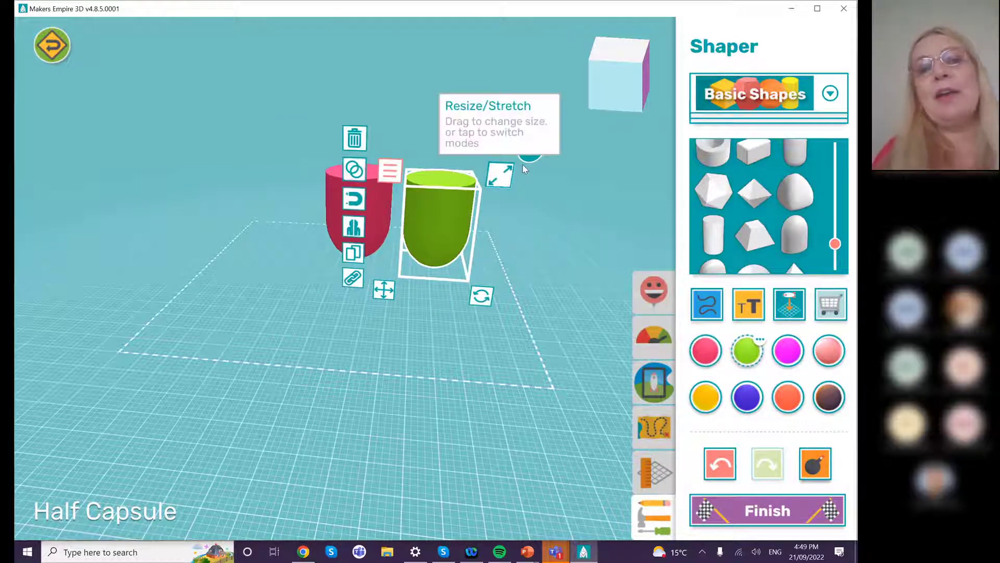
# - Shrink the green half capsule proportionally to about 14.6 × 13.8 × 18.7 mm
pyautogui.click(504, 176)
pyautogui.moveTo(505, 176)
pyautogui.mouseDown()
pyautogui.moveTo(489, 183)
pyautogui.moveTo(511, 167)
pyautogui.moveTo(496, 185)
pyautogui.mouseUp()
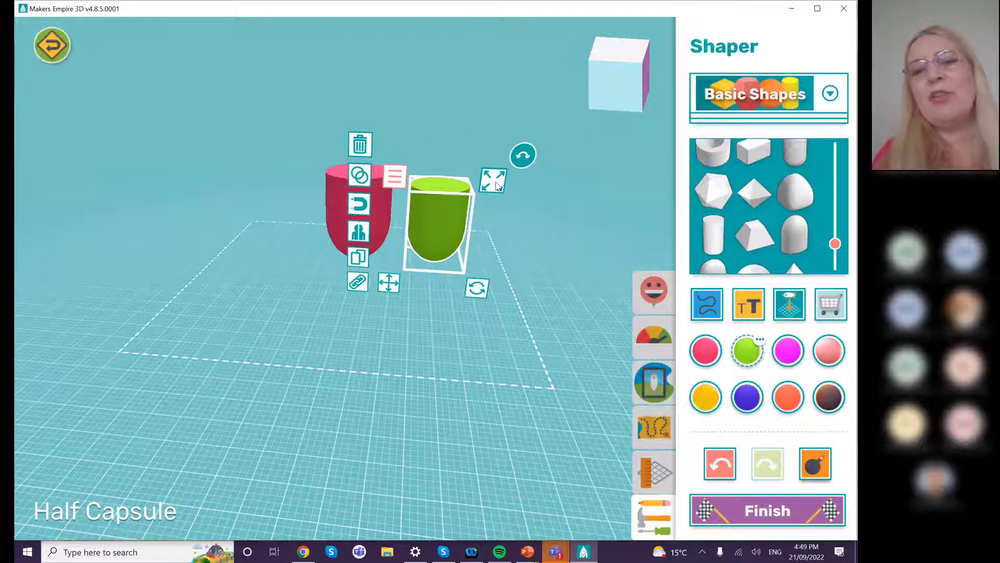
pyautogui.click(494, 180)
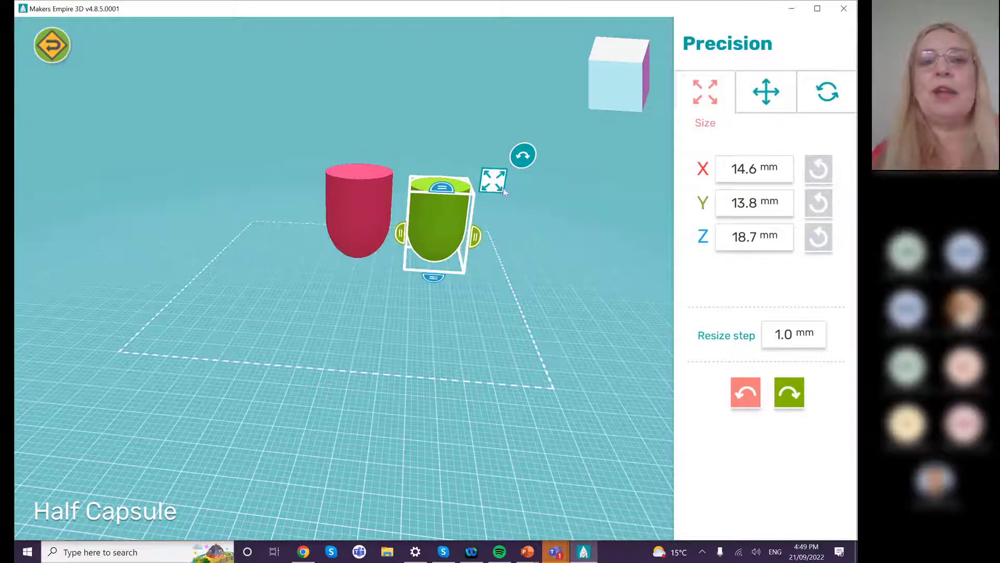
pyautogui.click(554, 203)
# - Place the green half capsule inside the red one, protruding above its rim, and cut it out as a hole
pyautogui.moveTo(421, 212); pyautogui.dragTo(378, 182)
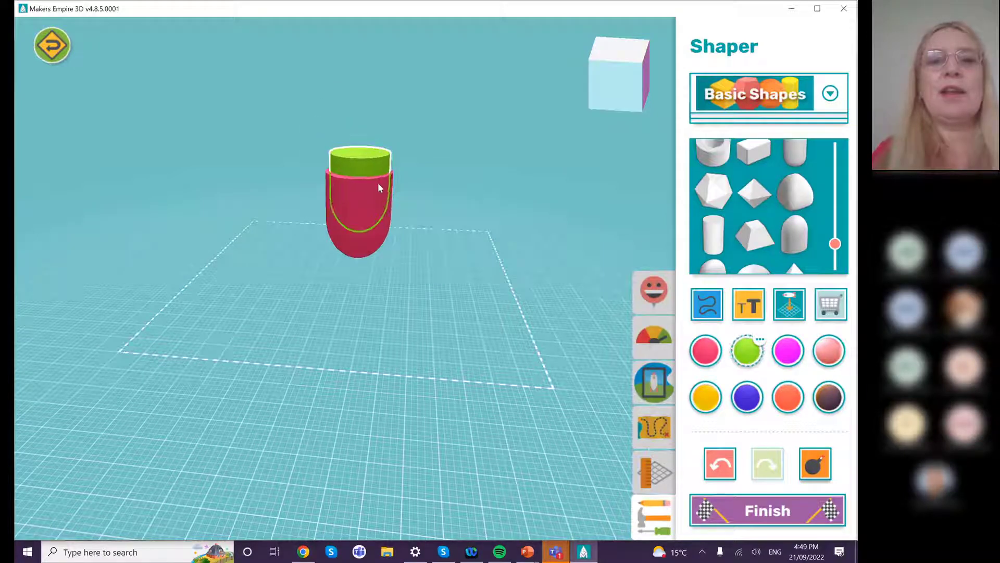
pyautogui.moveTo(424, 146); pyautogui.dragTo(362, 278)
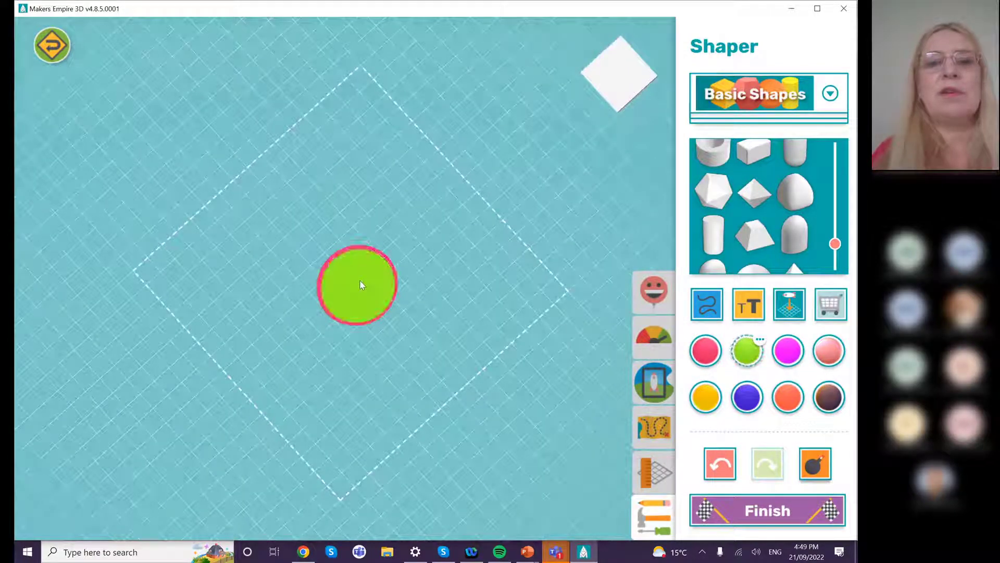
pyautogui.click(361, 284)
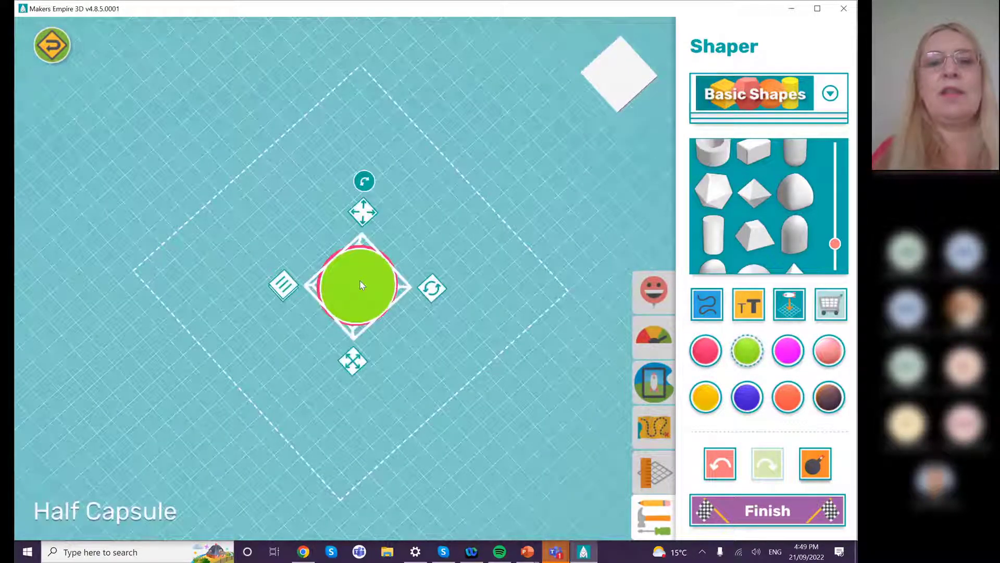
pyautogui.click(281, 285)
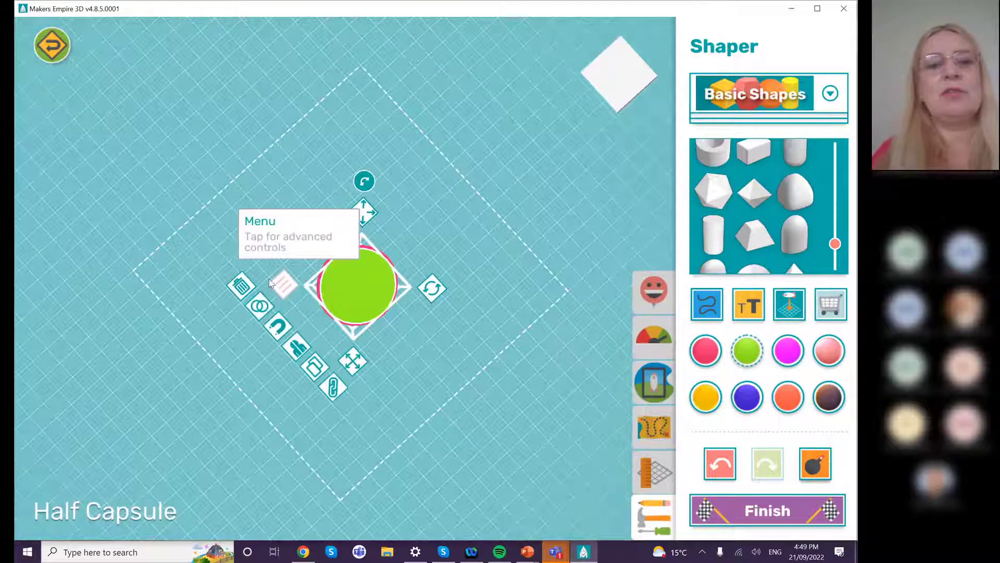
pyautogui.click(259, 307)
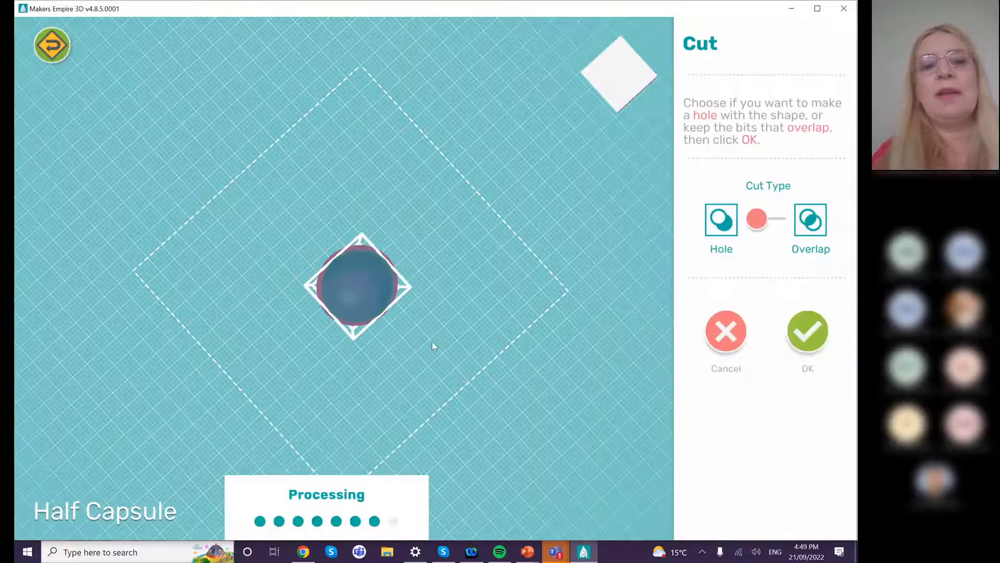
pyautogui.click(807, 331)
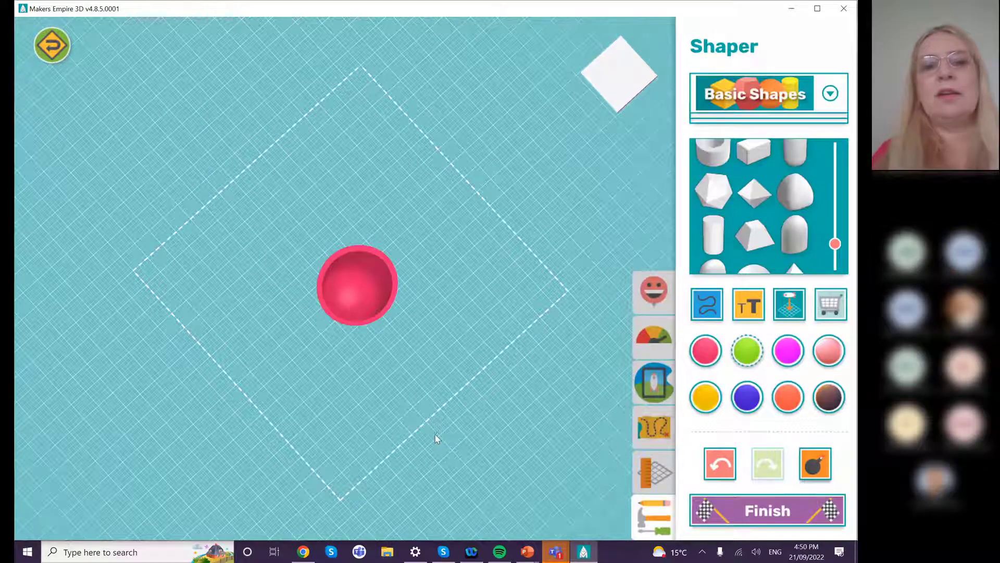
# - Finish the hollow glass design and title it "Glass"
pyautogui.moveTo(436, 415); pyautogui.dragTo(492, 352)
pyautogui.click(777, 513)
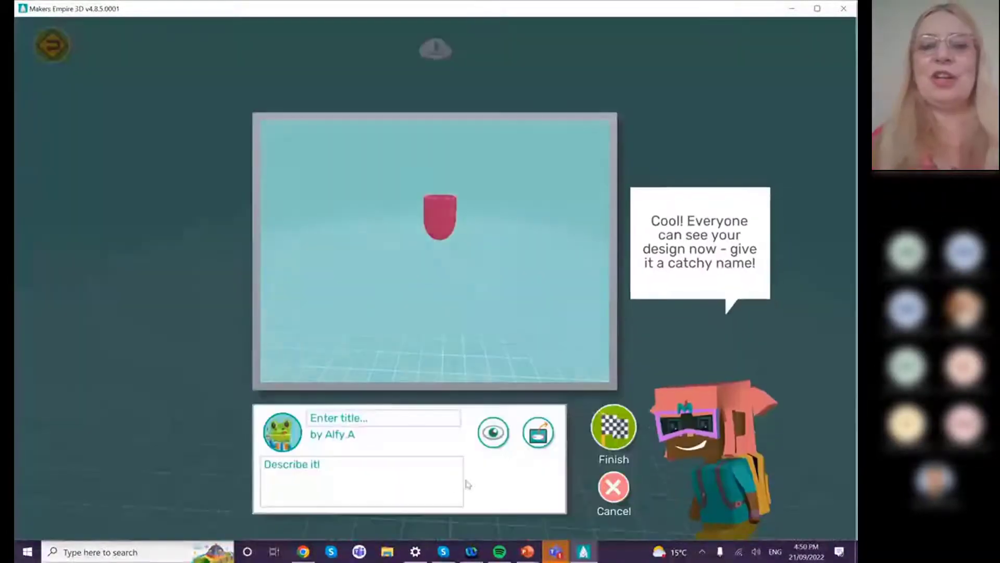
pyautogui.click(357, 419)
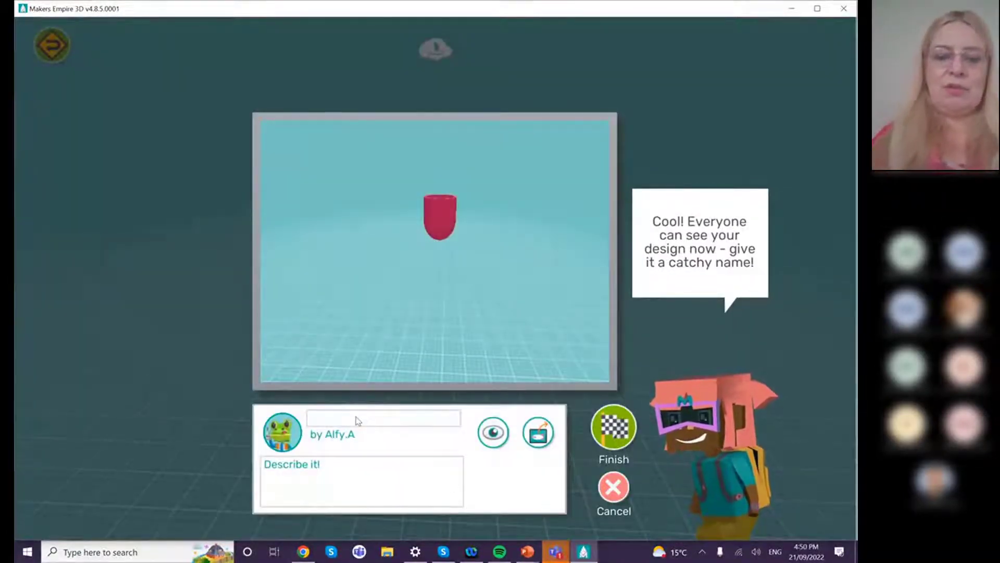
pyautogui.write('Glass')
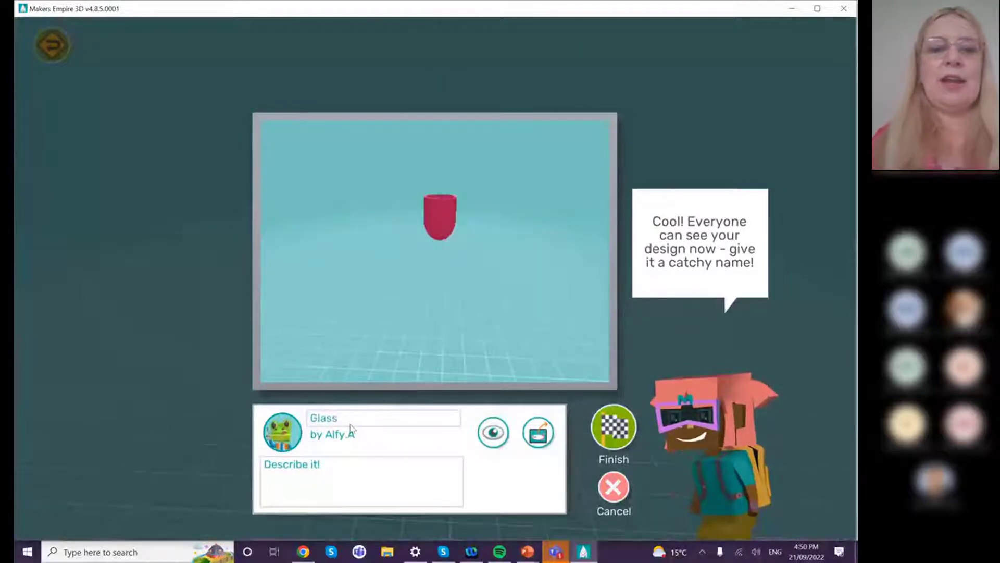
# - Enter "stemless glass" as the design's description
pyautogui.click(320, 465)
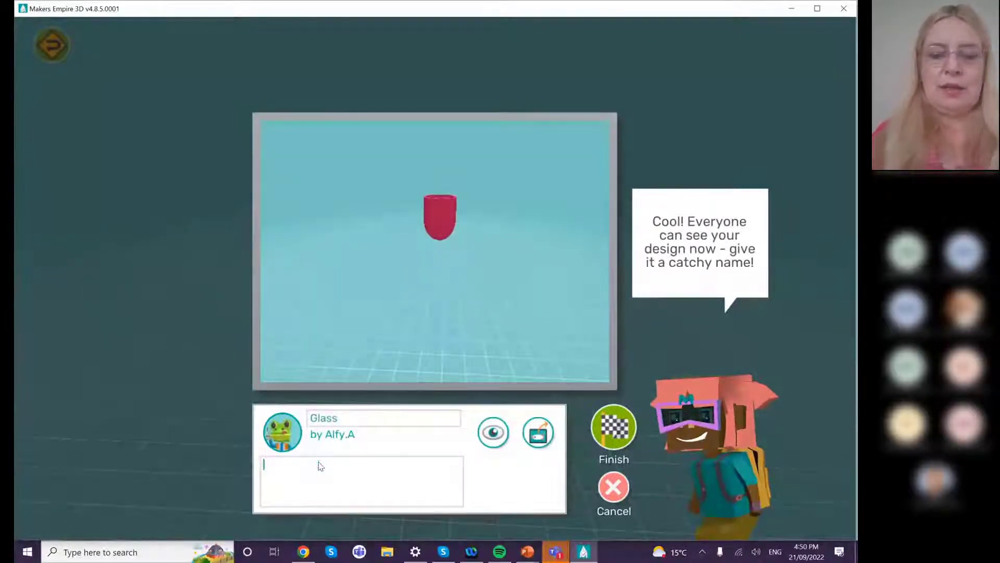
pyautogui.write('s')
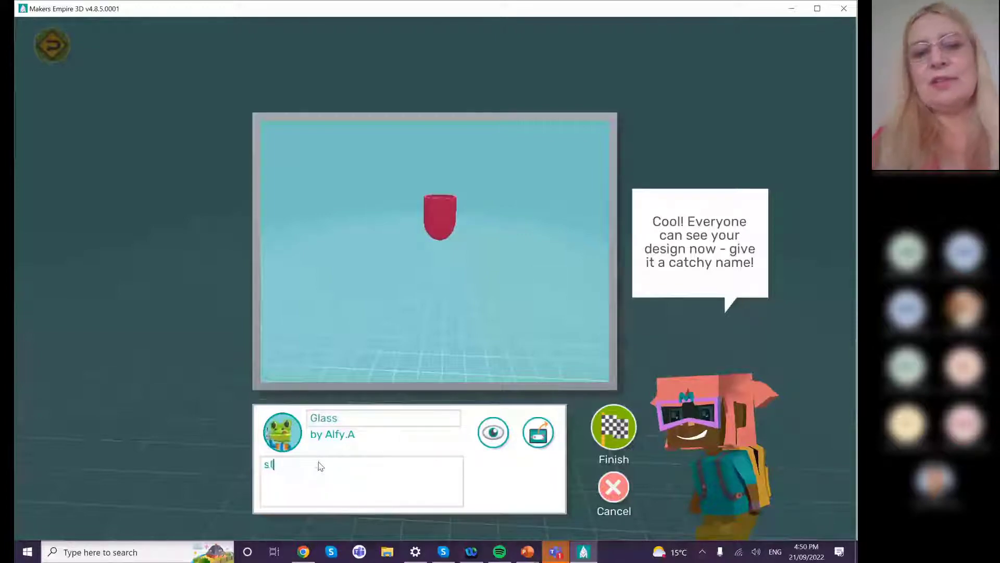
pyautogui.write('lemlee')
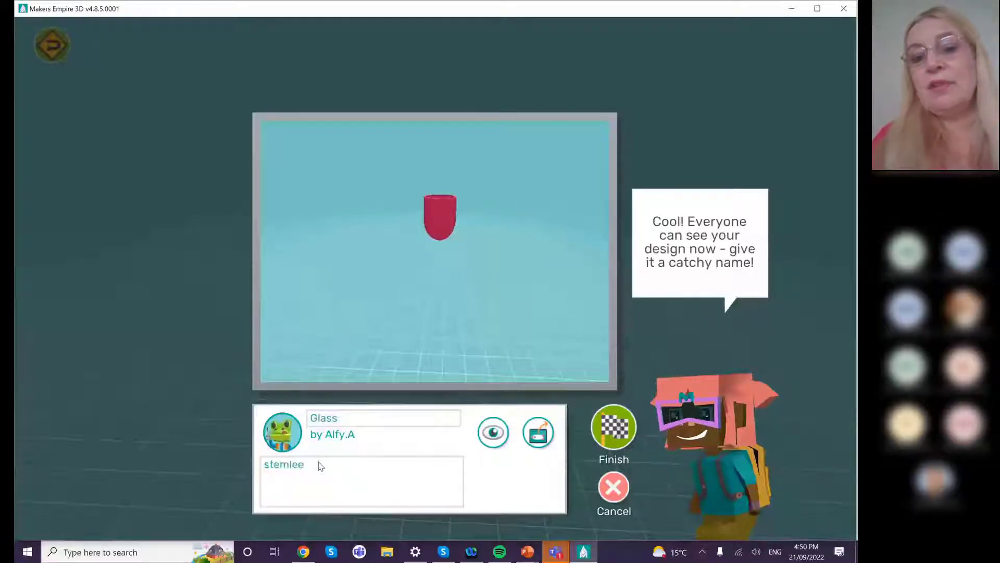
pyautogui.press('BackSpace')
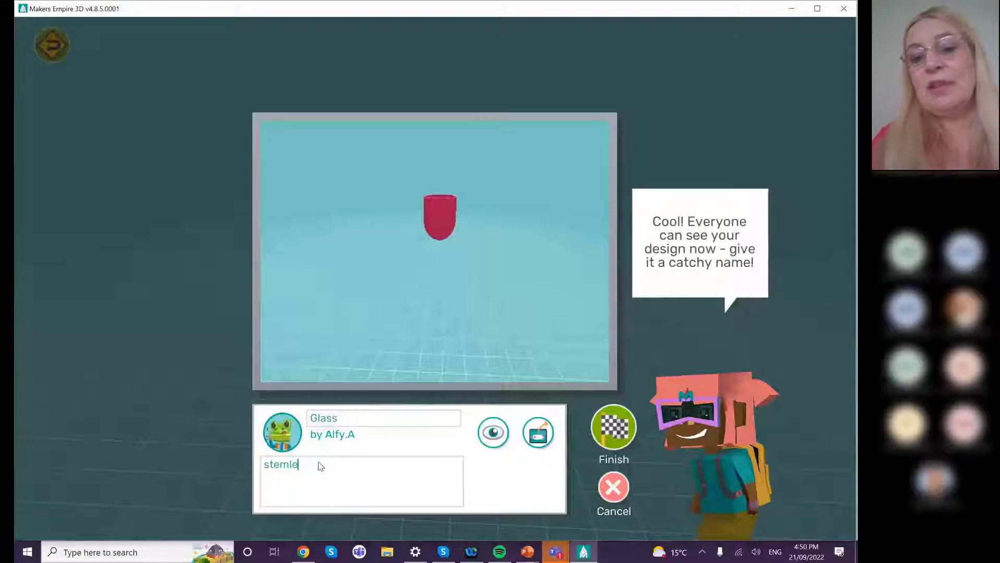
pyautogui.write('ss')
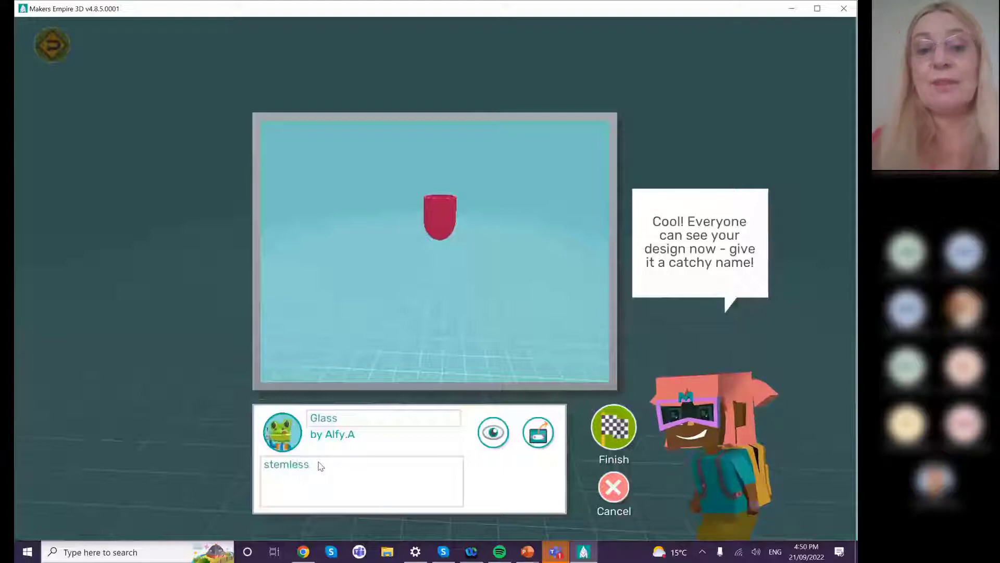
pyautogui.write('gl')
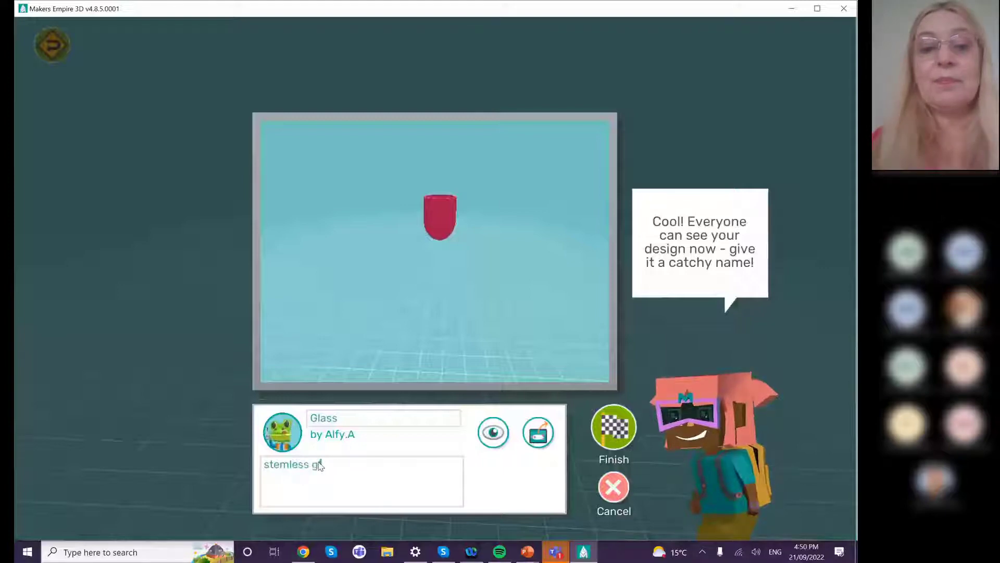
pyautogui.write('ass')
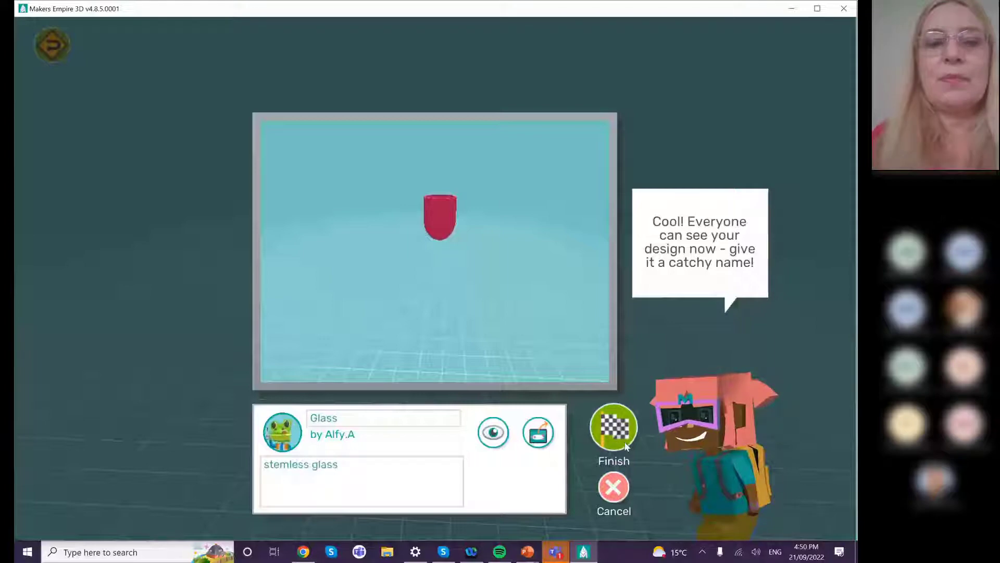
# - Submit the finished design and rate the mission two stars
pyautogui.click(625, 443)
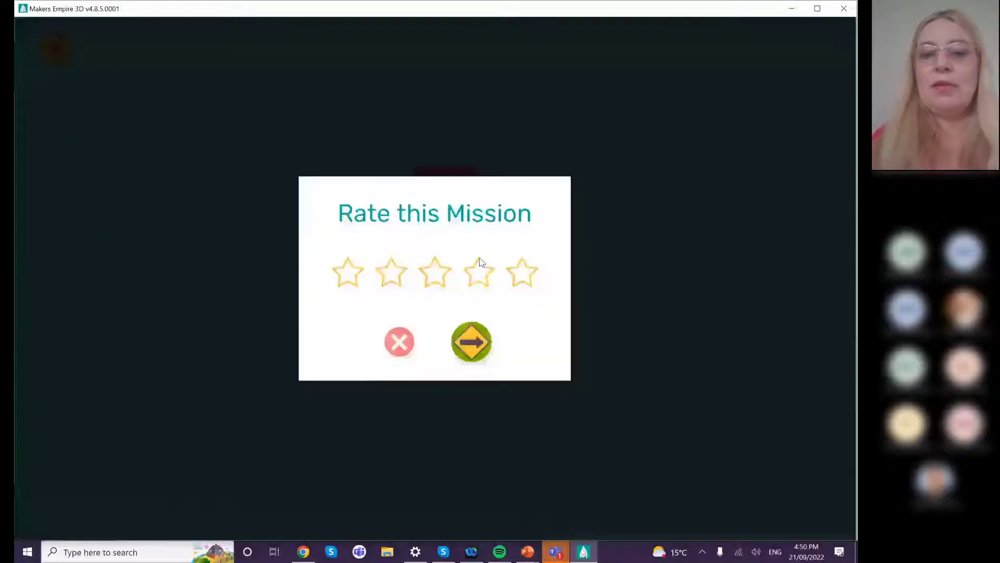
pyautogui.click(391, 272)
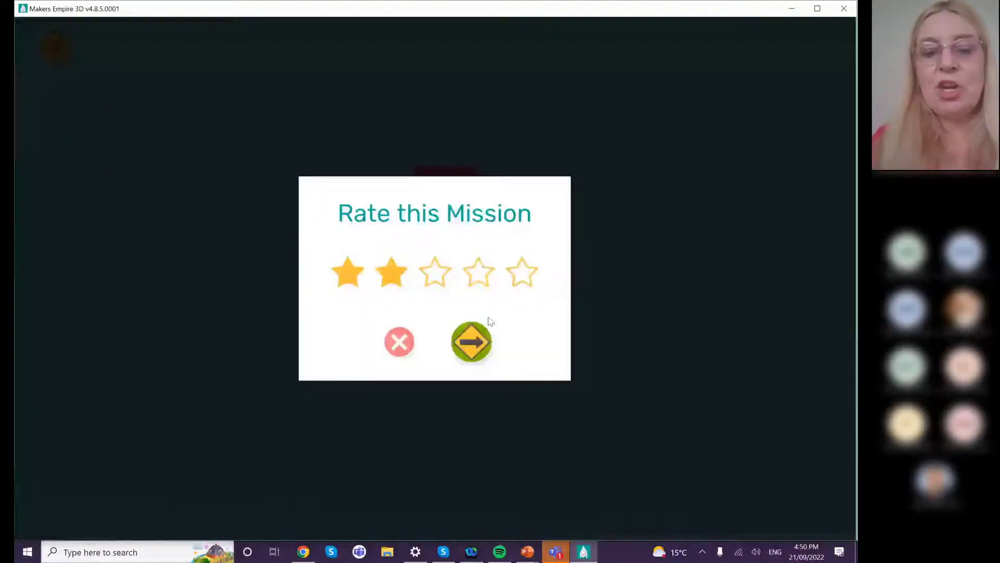
pyautogui.click(472, 342)
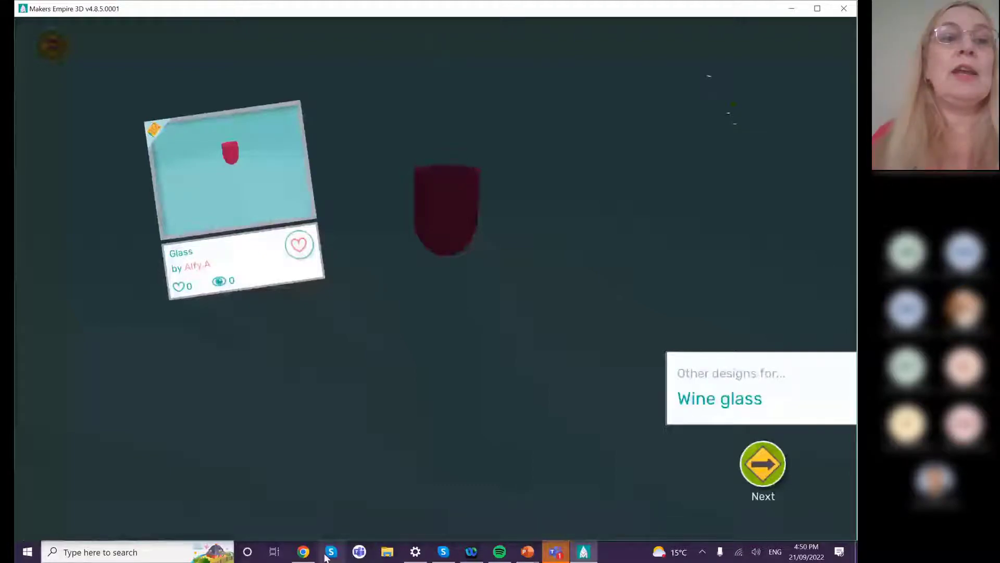
# - Switch to the Teacher Dashboard in Chrome, open the student work assessment page and choose Demo Class 2
pyautogui.click(304, 552)
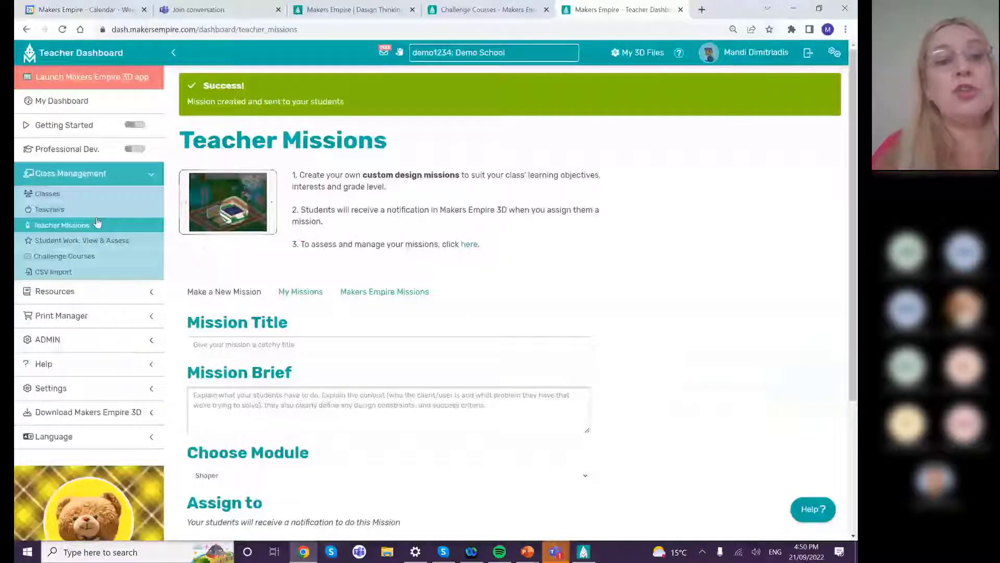
pyautogui.click(70, 245)
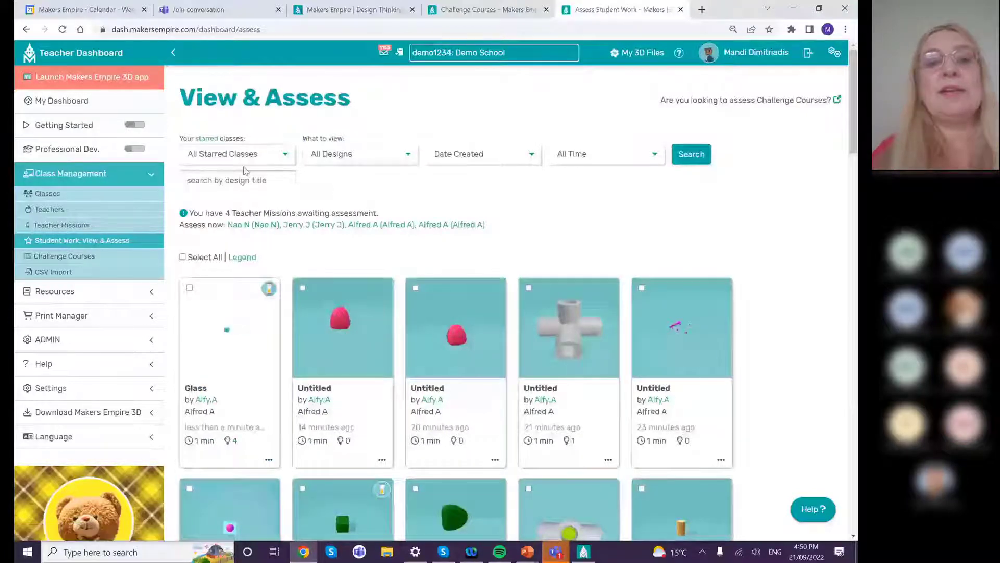
pyautogui.click(285, 154)
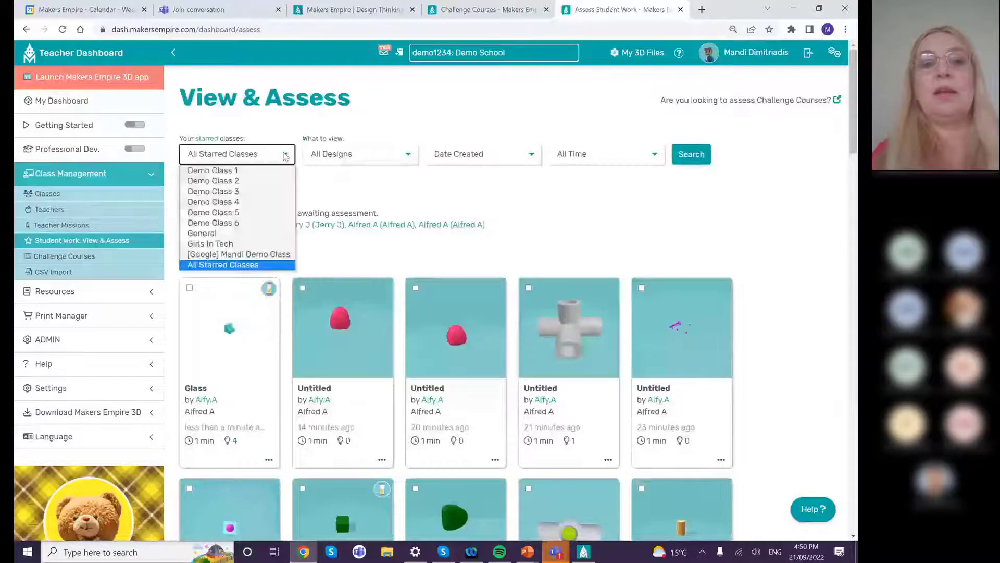
pyautogui.click(200, 180)
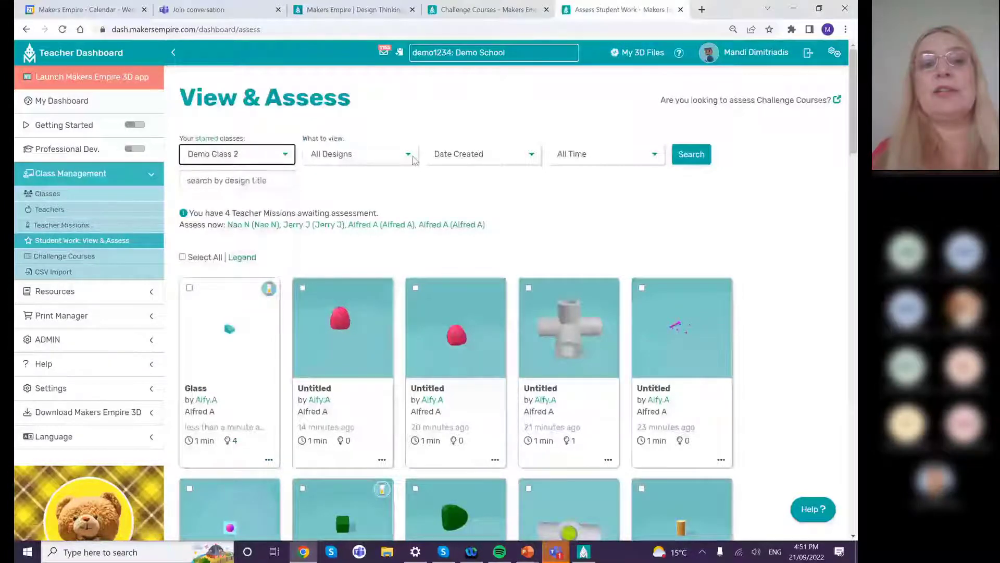
# - Filter the student work by Teacher Missions with the mission title "Wine glass" and run the search
pyautogui.click(409, 155)
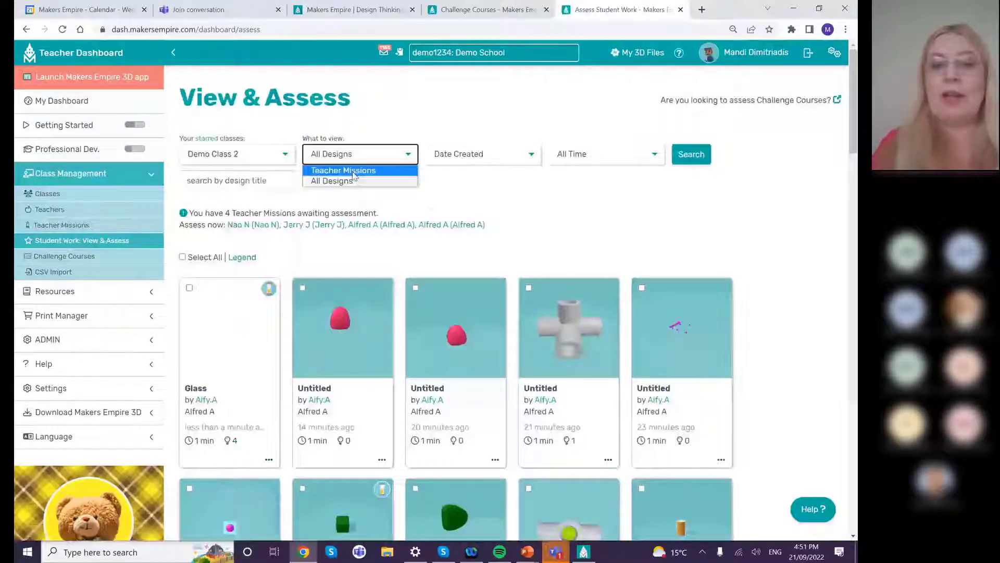
pyautogui.click(354, 172)
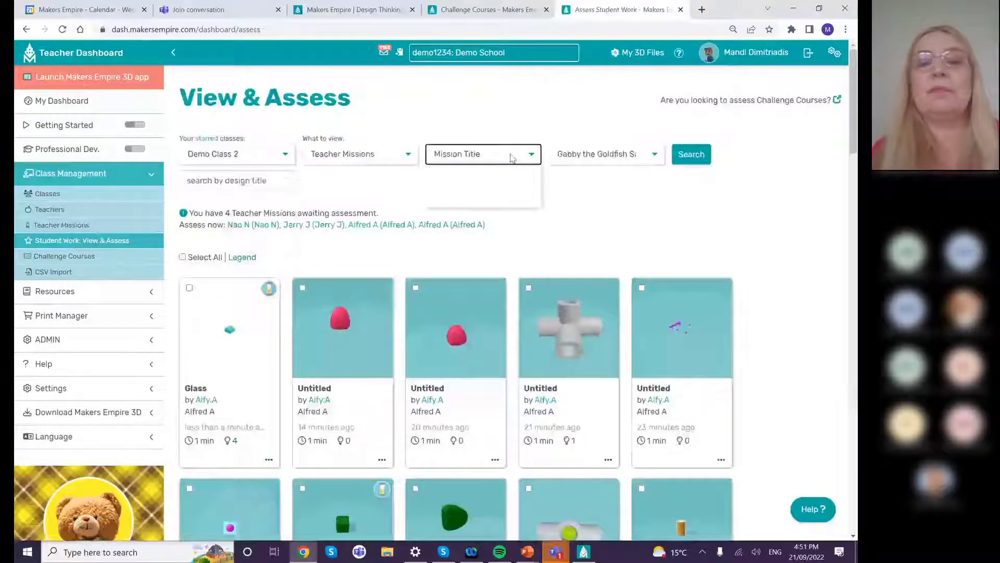
pyautogui.click(641, 155)
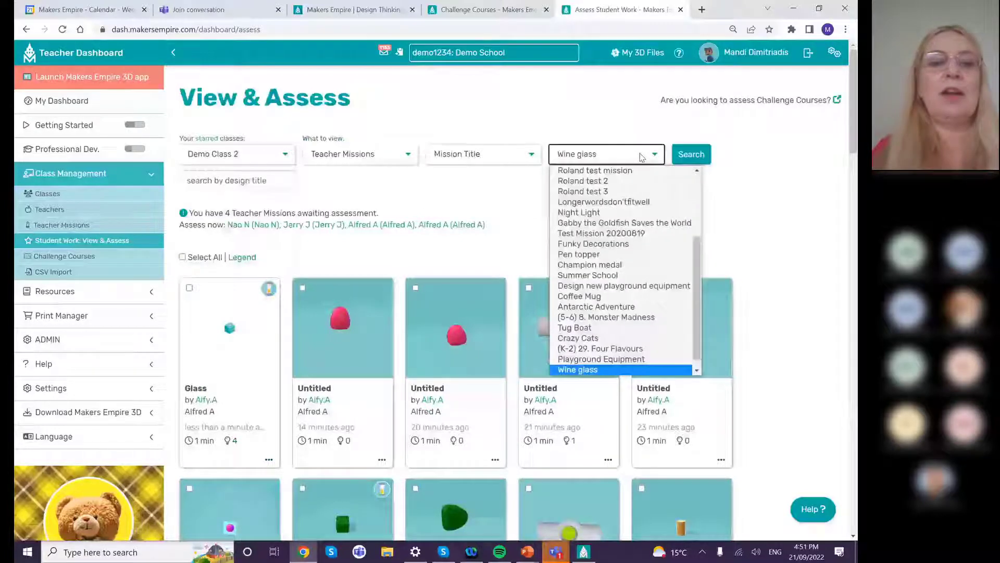
pyautogui.click(641, 155)
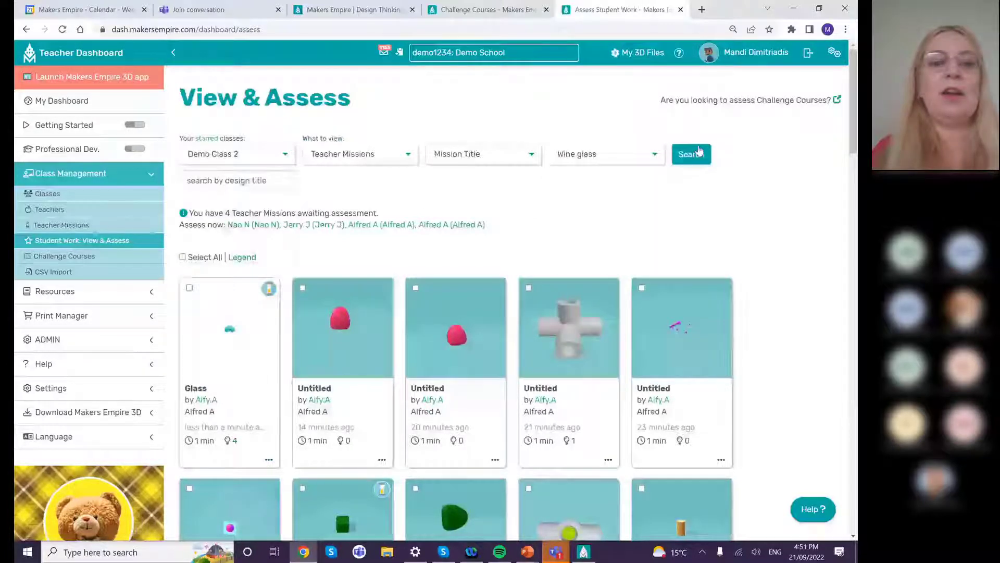
pyautogui.click(696, 153)
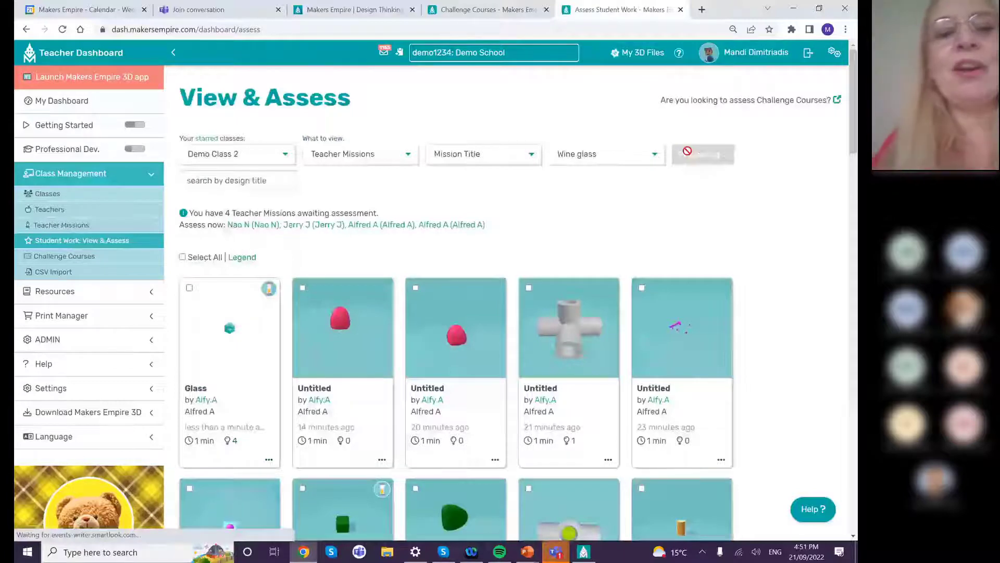
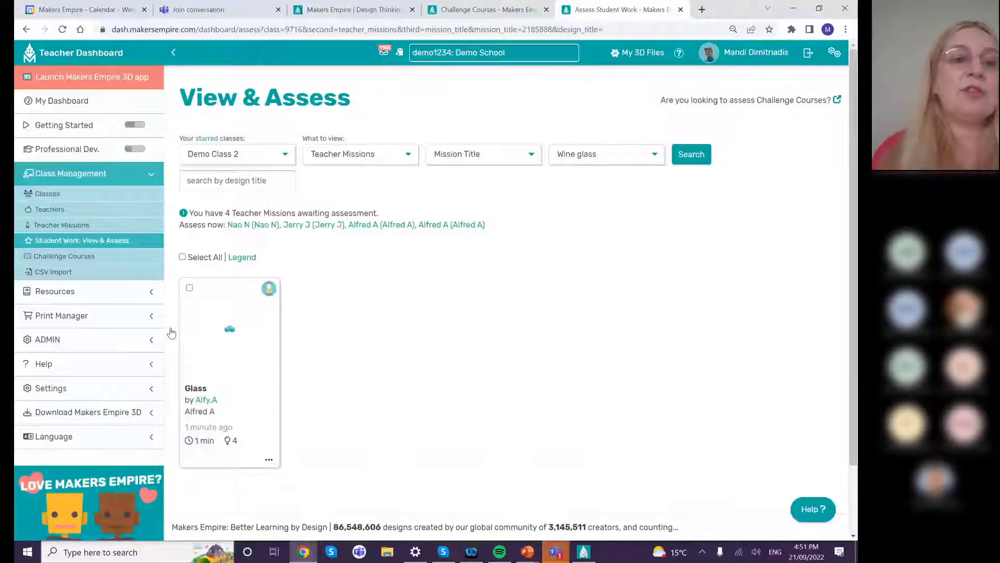
# - Open the Lesson Library and look through its featured lesson plans, general lesson plans and search filters
pyautogui.click(70, 295)
pyautogui.click(70, 236)
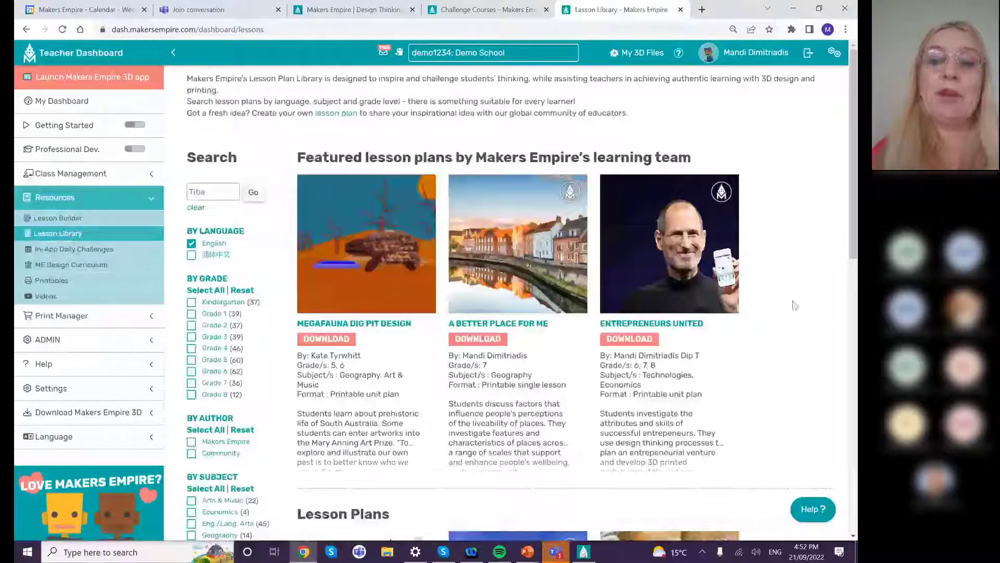
pyautogui.scroll(-1, 855, 178)
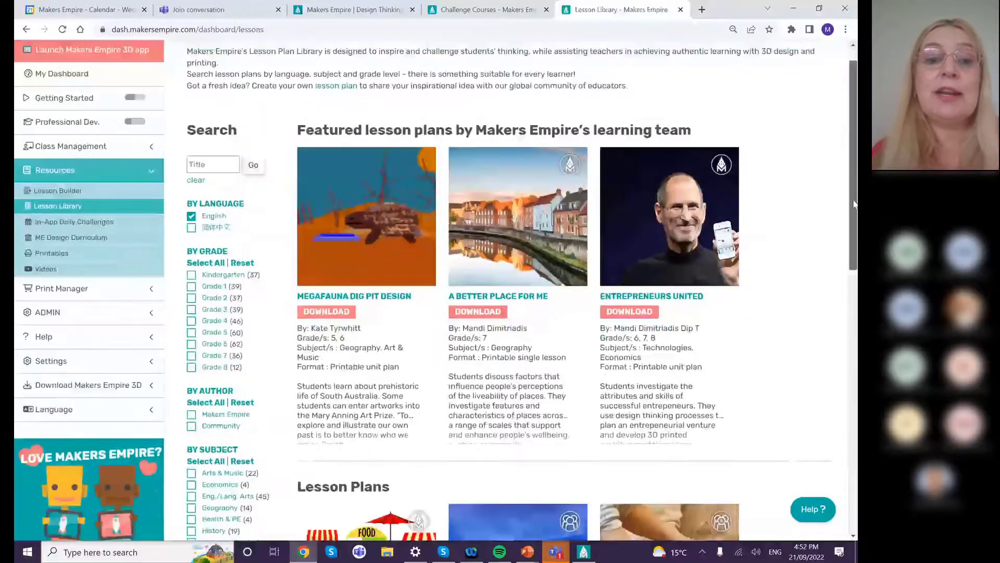
pyautogui.scroll(-3, 854, 205)
pyautogui.scroll(-2, 855, 282)
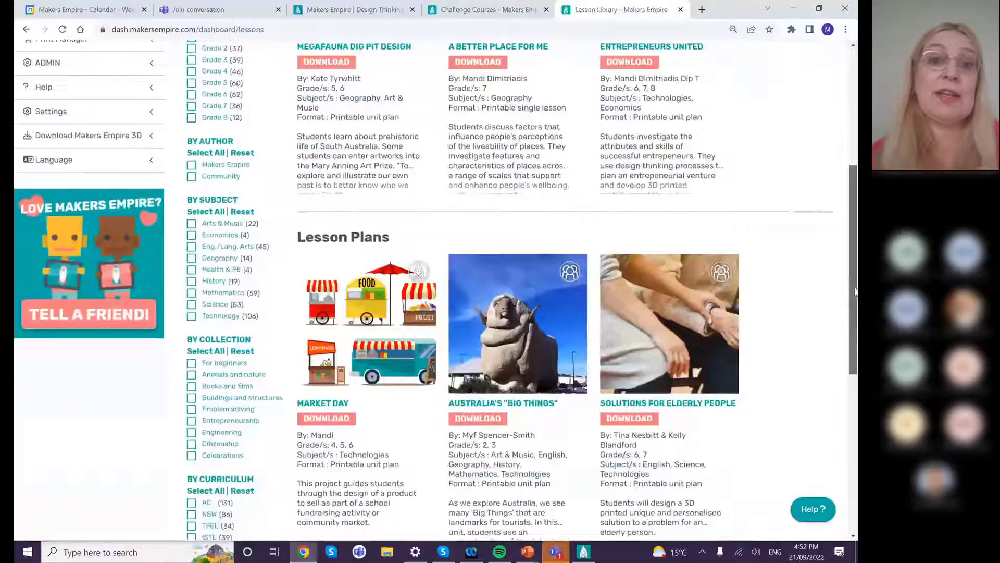
pyautogui.moveTo(855, 291); pyautogui.dragTo(851, 313)
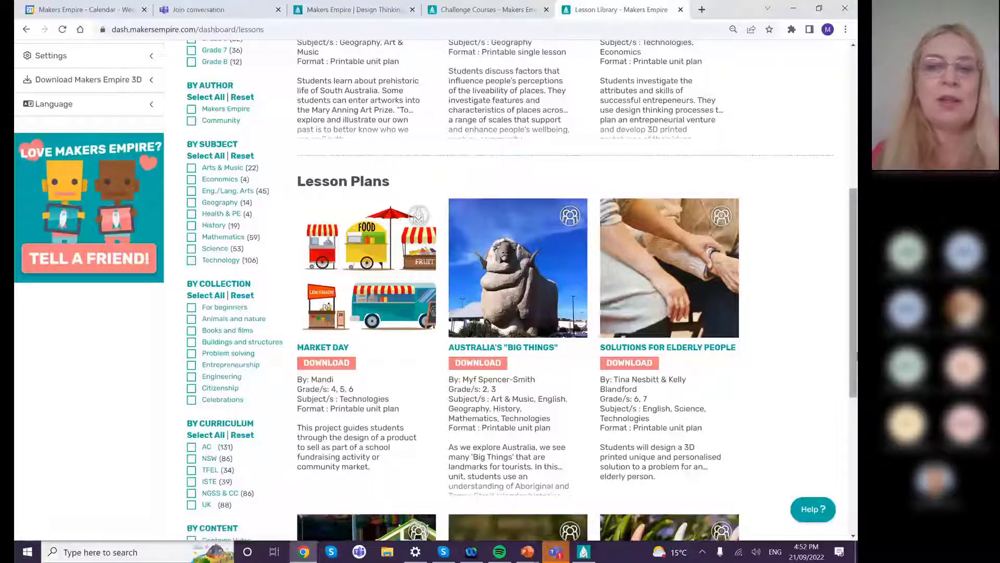
pyautogui.moveTo(857, 356); pyautogui.dragTo(850, 245)
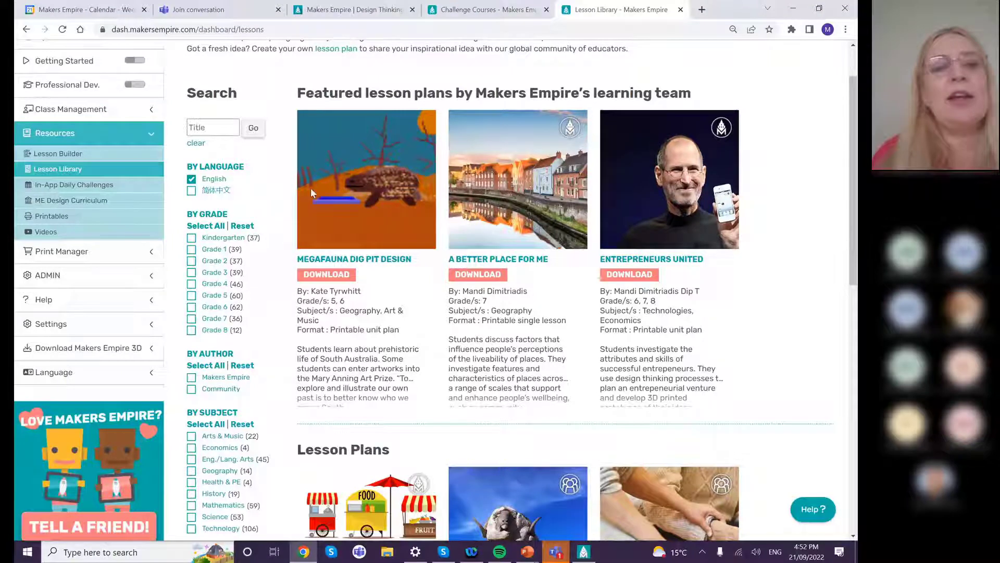
# - Filter the lesson plans by Grade 6 and Science and look through the matching lessons
pyautogui.click(191, 307)
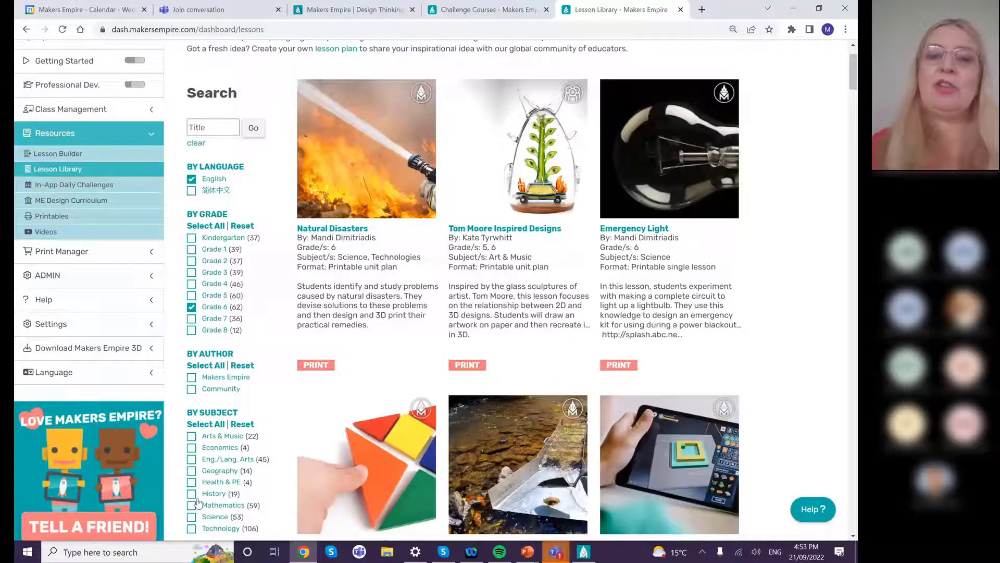
pyautogui.click(192, 516)
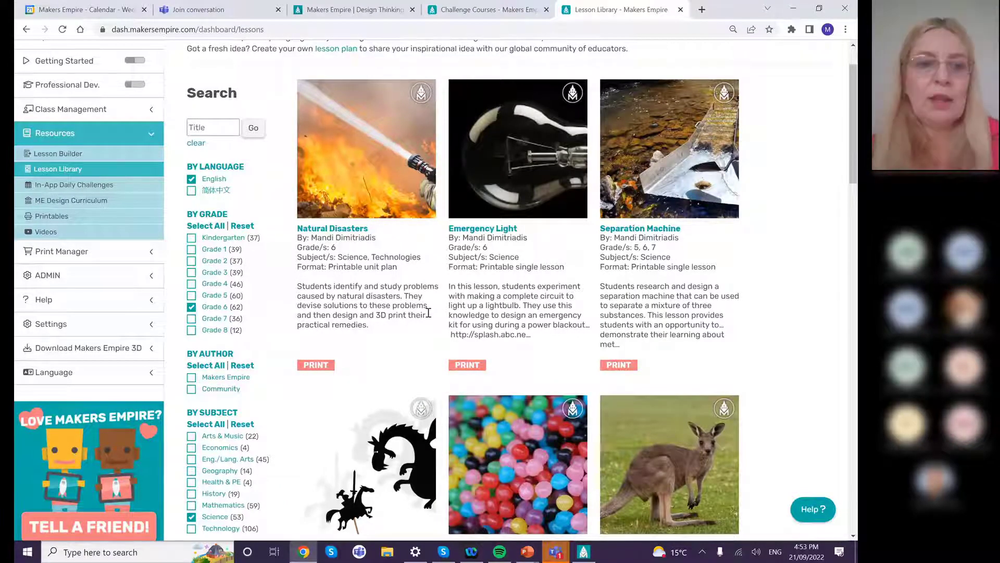
pyautogui.scroll(1, 428, 313)
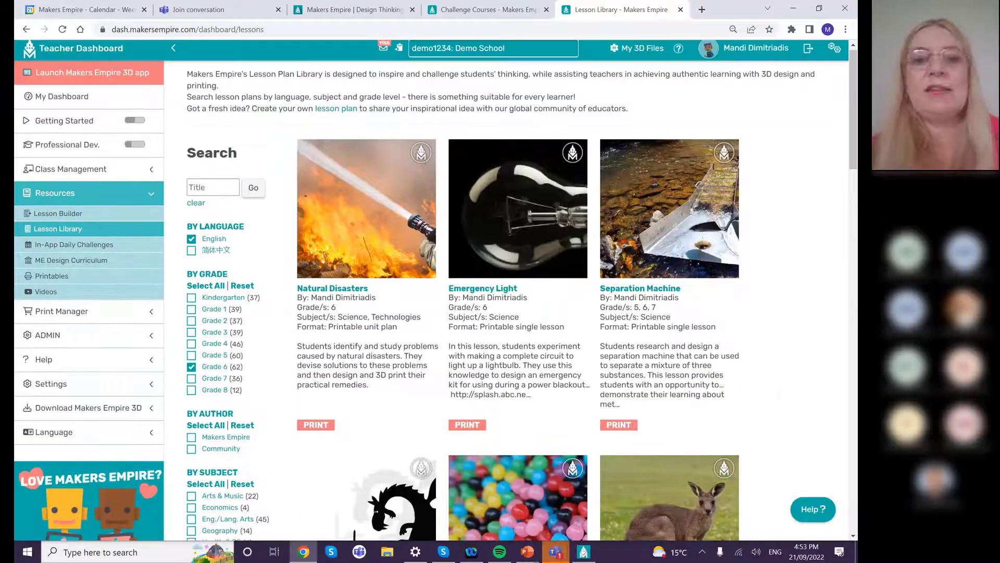
pyautogui.scroll(-1, 428, 292)
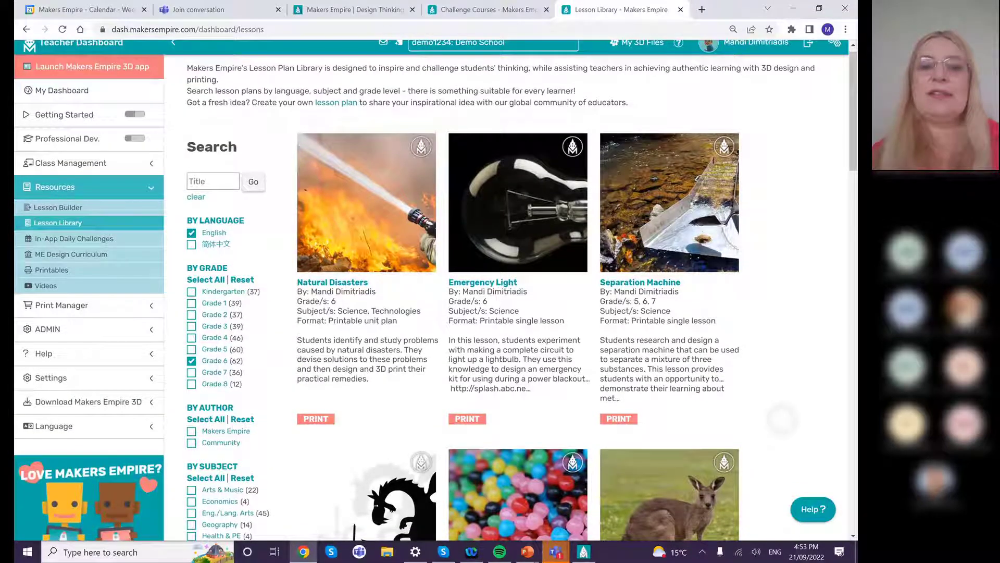
pyautogui.scroll(-4, 515, 292)
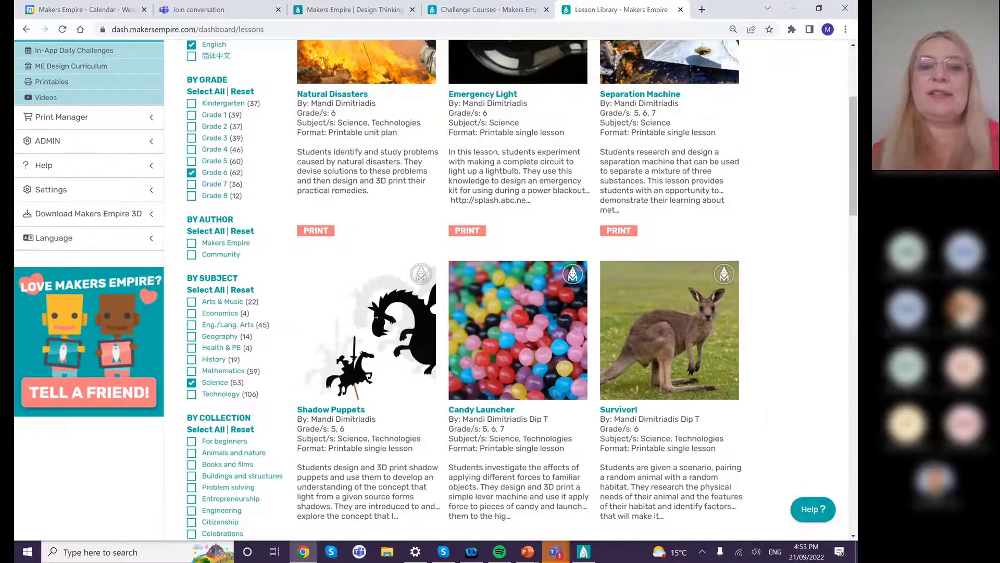
pyautogui.scroll(4, 516, 291)
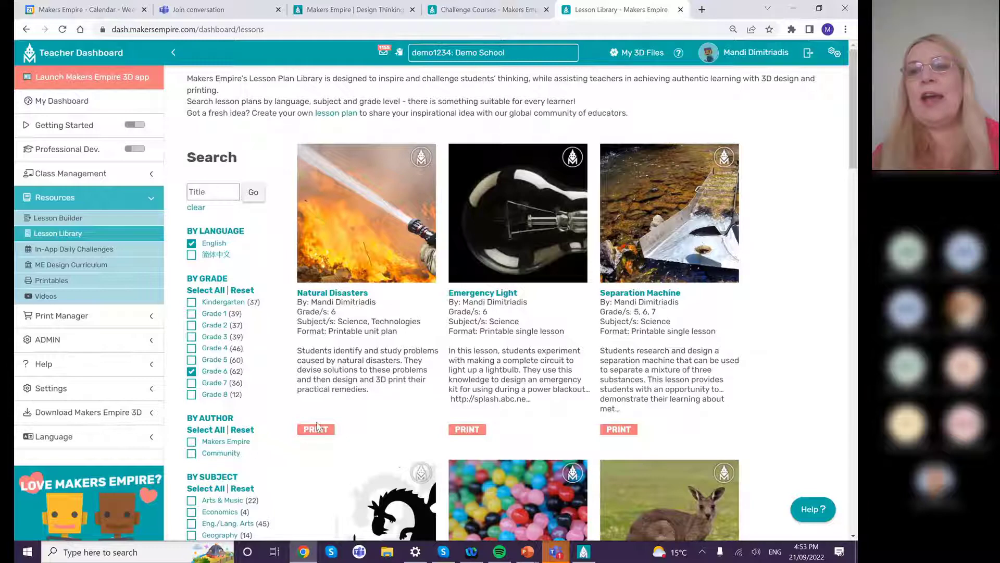
# - Open the printable Emergency Light lesson plan, review its steps and expand the Australian Curriculum 2018 details
pyautogui.click(471, 430)
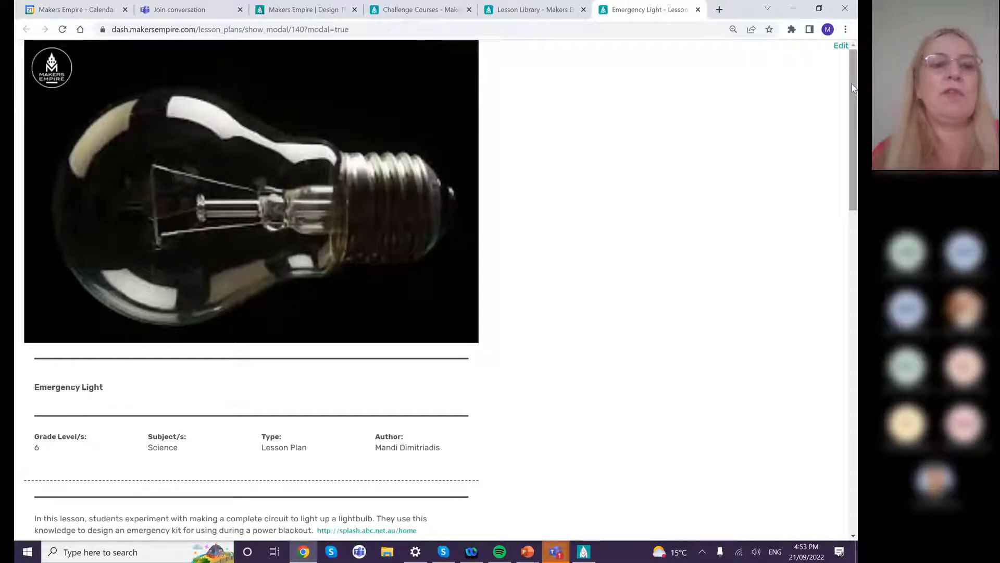
pyautogui.moveTo(854, 88); pyautogui.dragTo(857, 455)
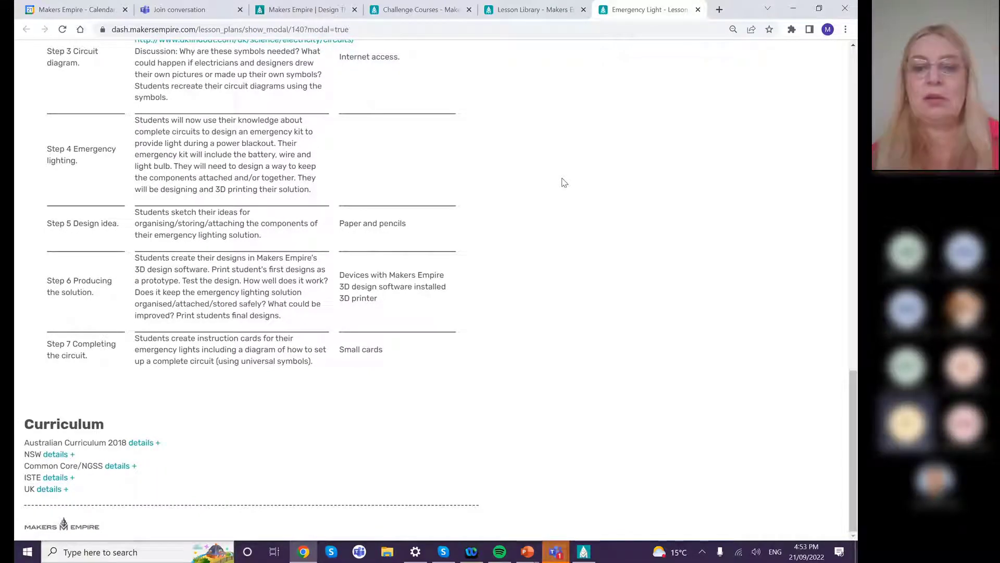
pyautogui.click(138, 442)
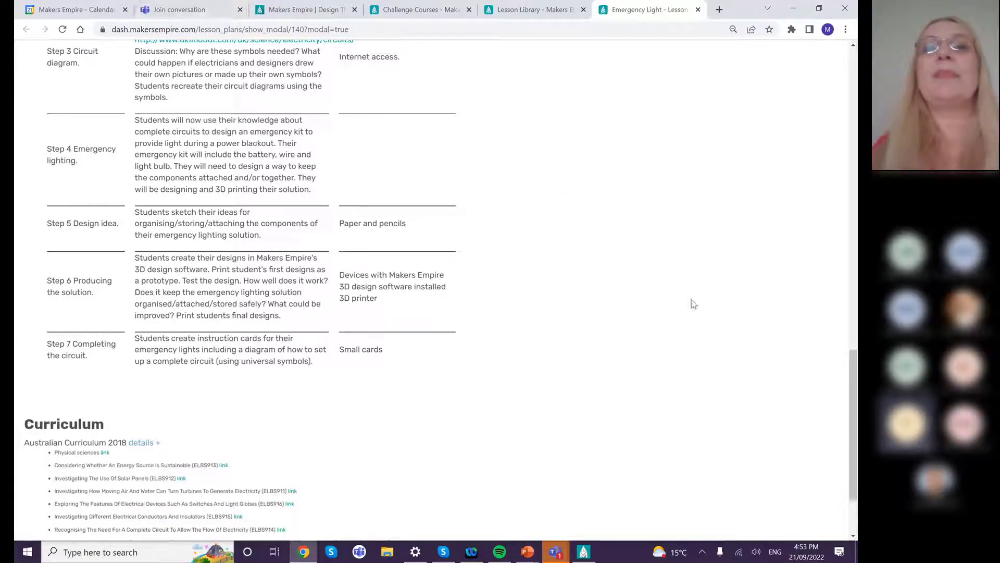
# - Return to the Lesson Library page and start a new lesson plan in the Lesson Builder
pyautogui.click(526, 10)
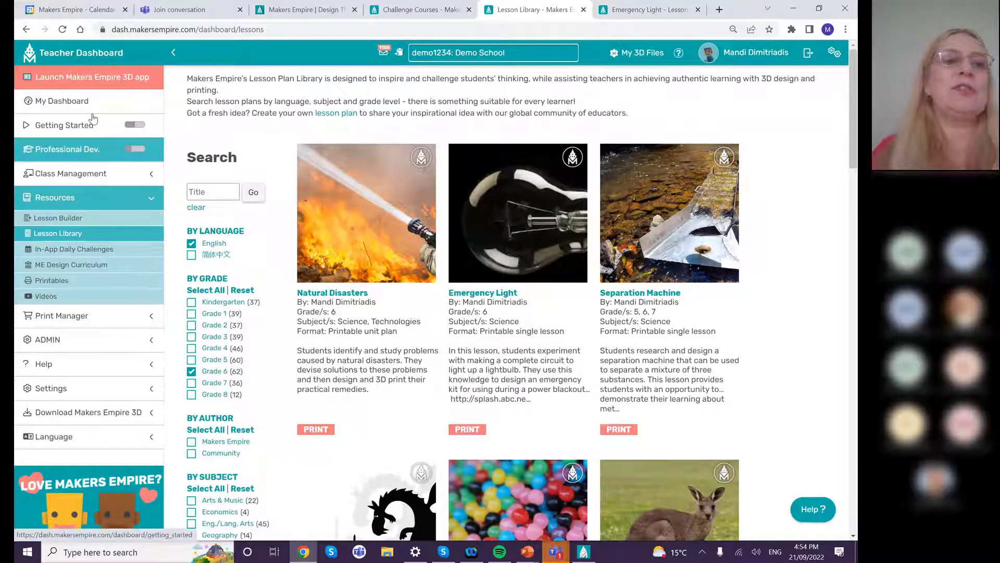
pyautogui.click(150, 198)
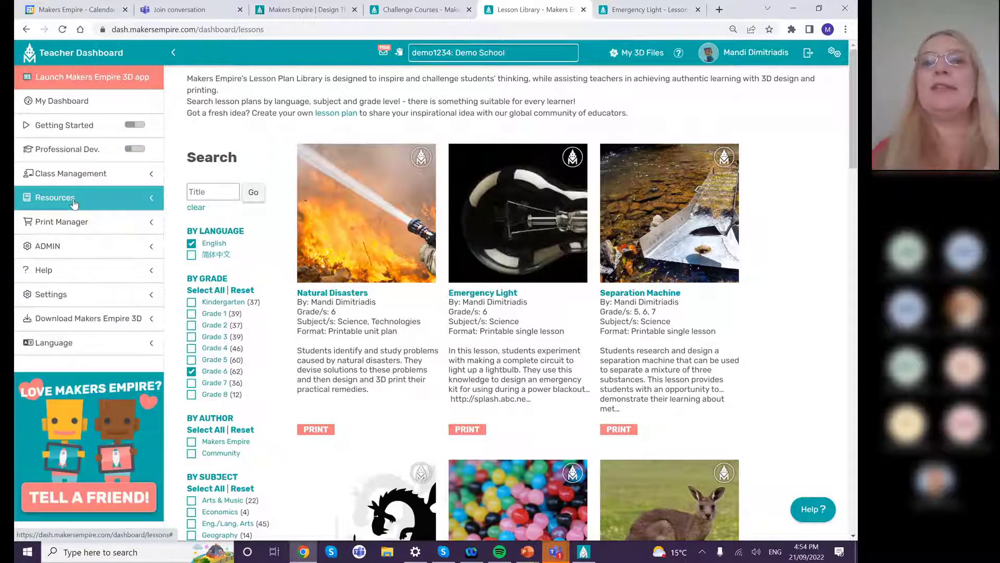
pyautogui.click(74, 202)
pyautogui.click(59, 223)
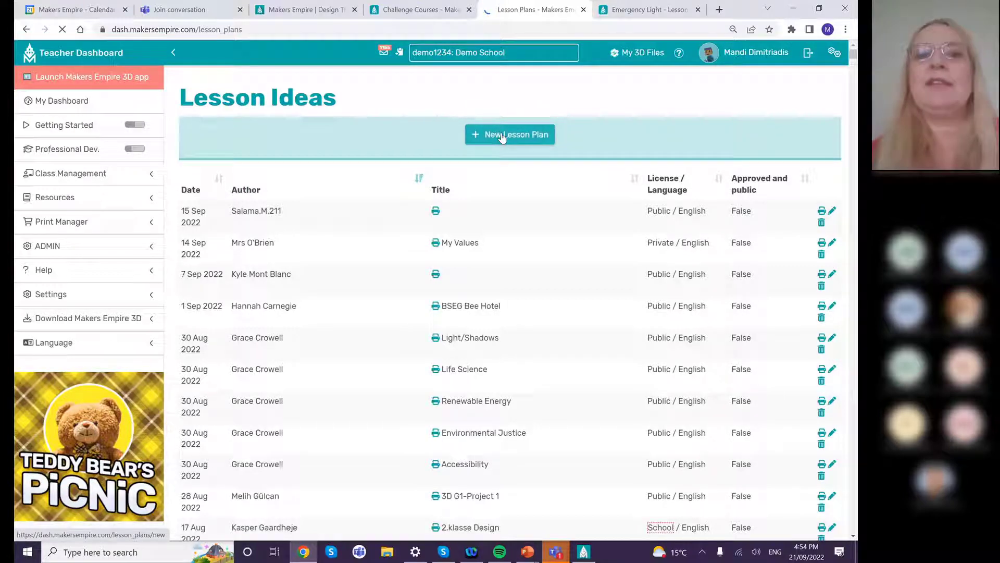
pyautogui.click(502, 137)
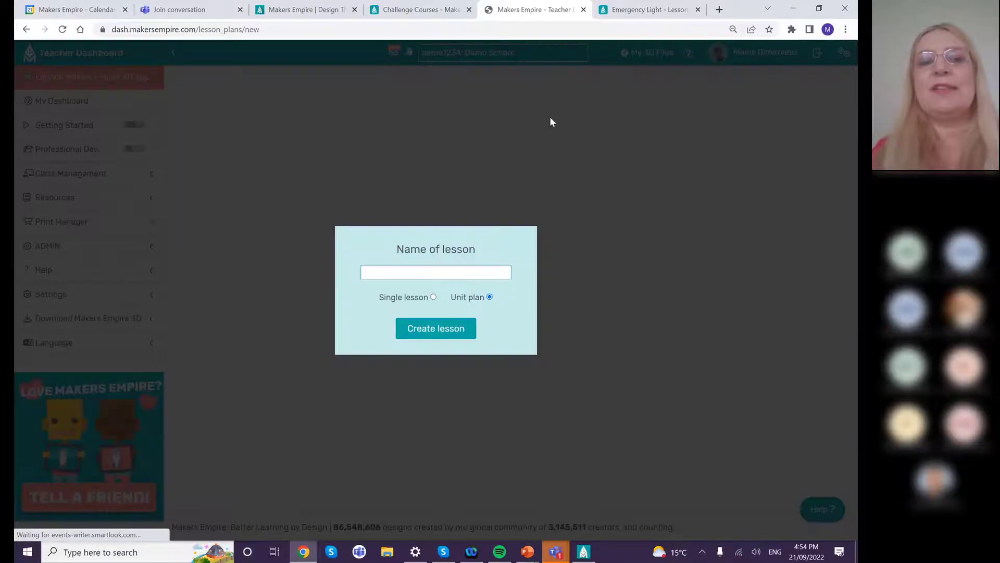
# - Create a single lesson named "Playground Designs" and view its lesson purpose options without choosing one
pyautogui.click(433, 297)
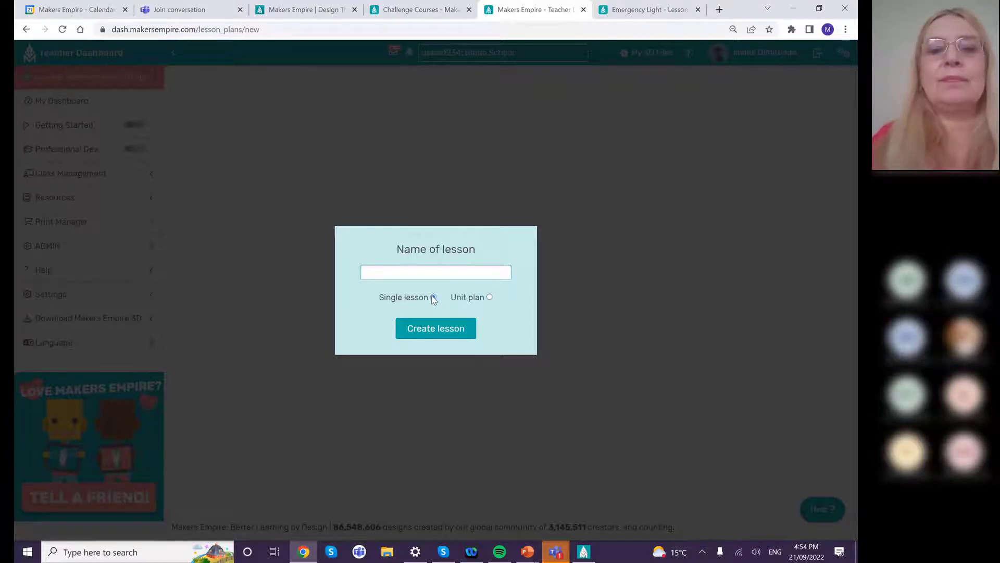
pyautogui.click(415, 273)
pyautogui.write('Pla')
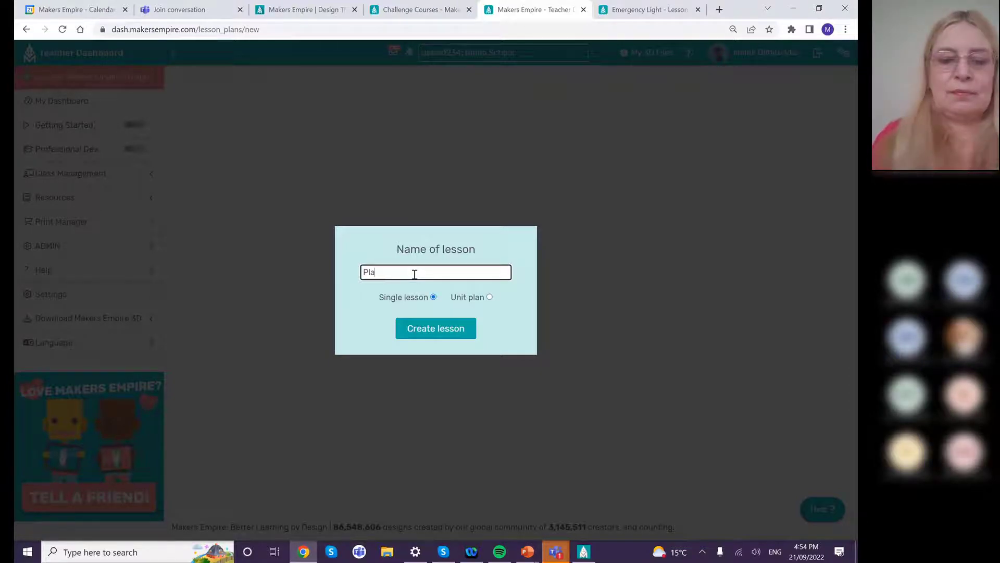
pyautogui.write('ygor')
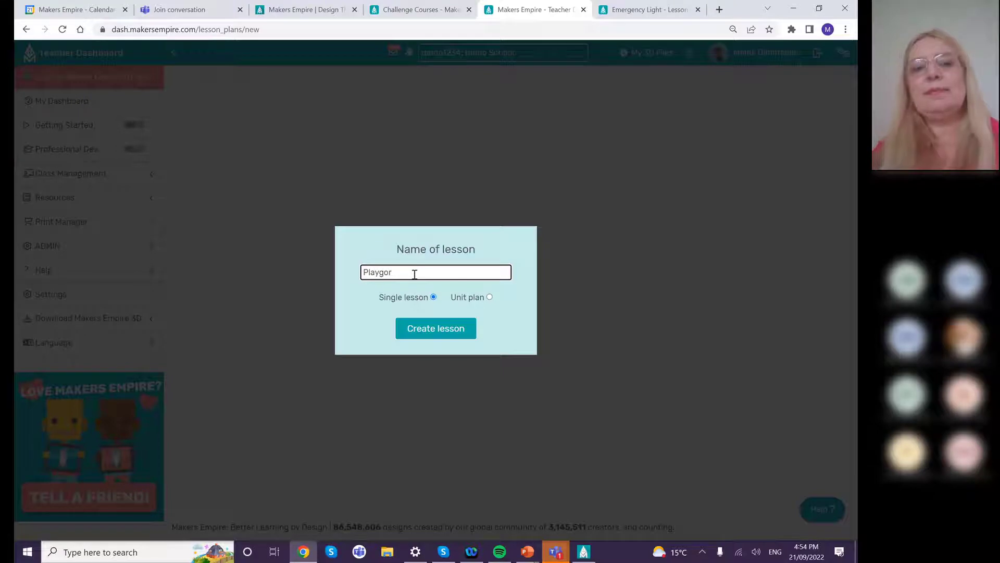
pyautogui.press('BackSpace')
pyautogui.press('BackSpace')
pyautogui.write('round Designs')
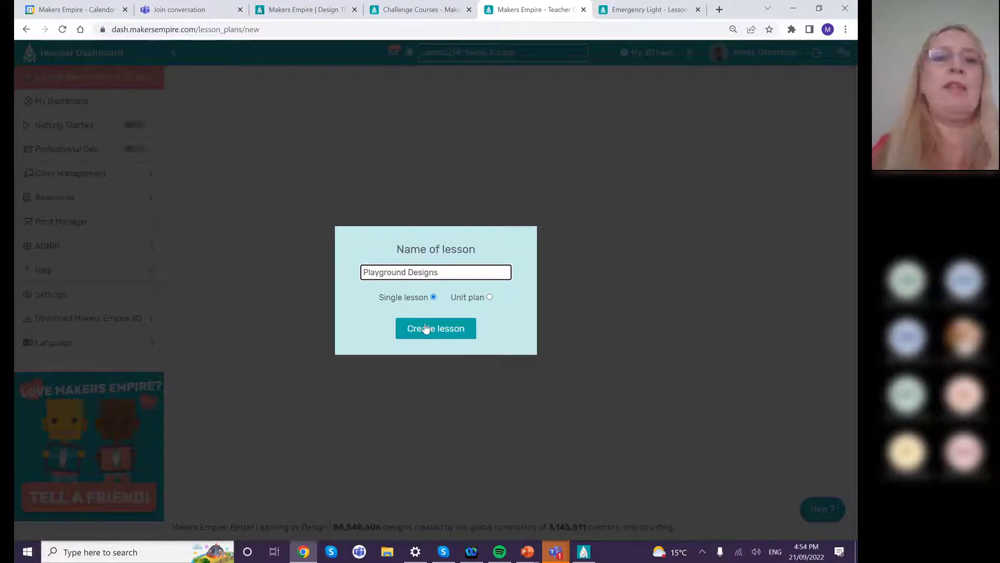
pyautogui.click(426, 328)
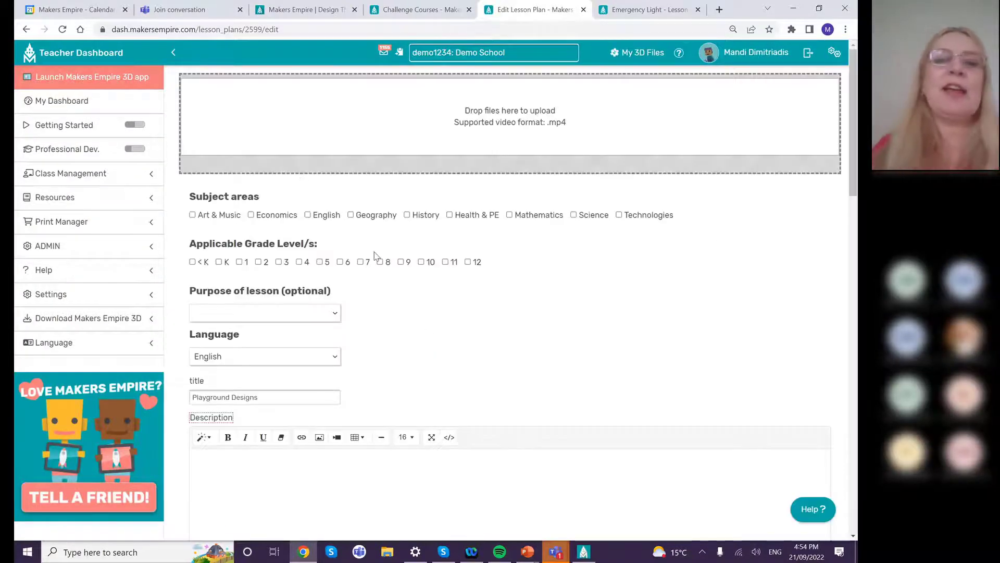
pyautogui.click(325, 316)
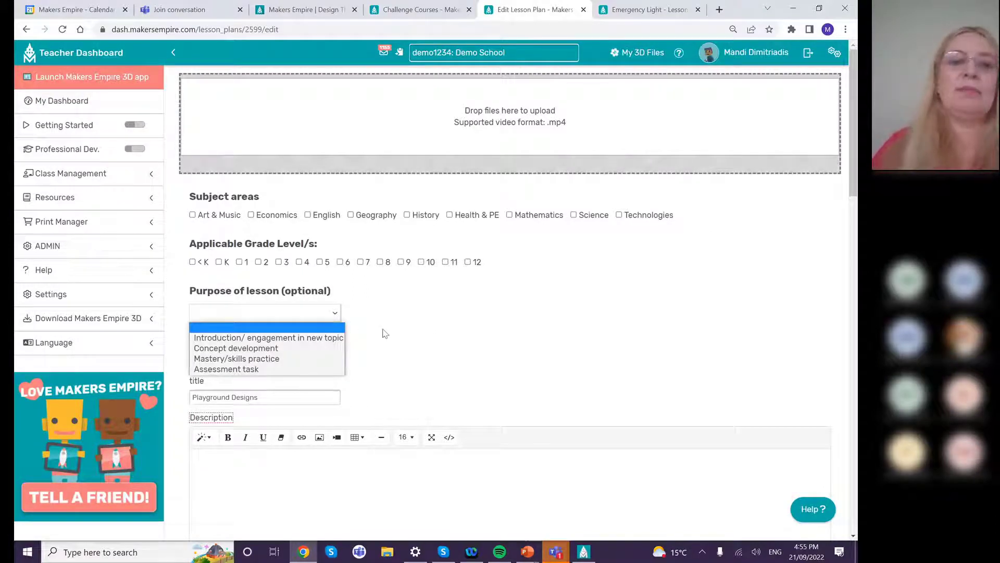
pyautogui.click(410, 345)
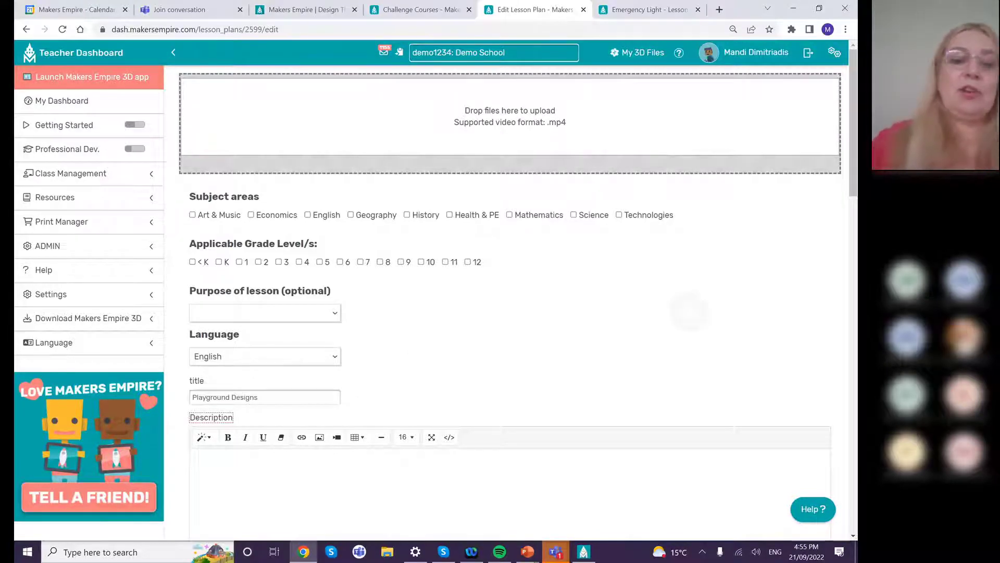
# - Look through the lesson form from the video upload and subject areas down to the author and lesson task sections
pyautogui.scroll(-1, 436, 289)
pyautogui.scroll(1, 436, 289)
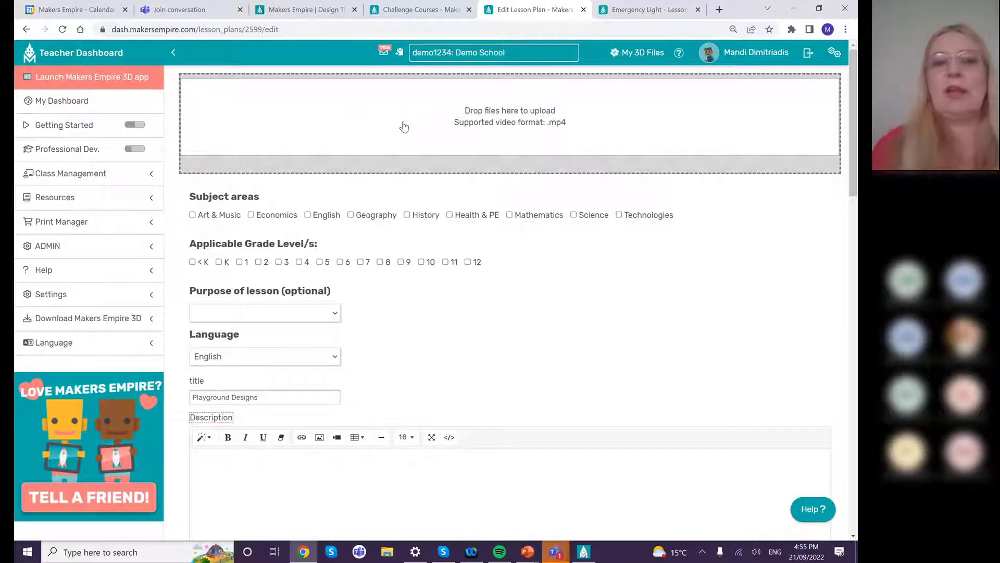
pyautogui.scroll(-5, 404, 127)
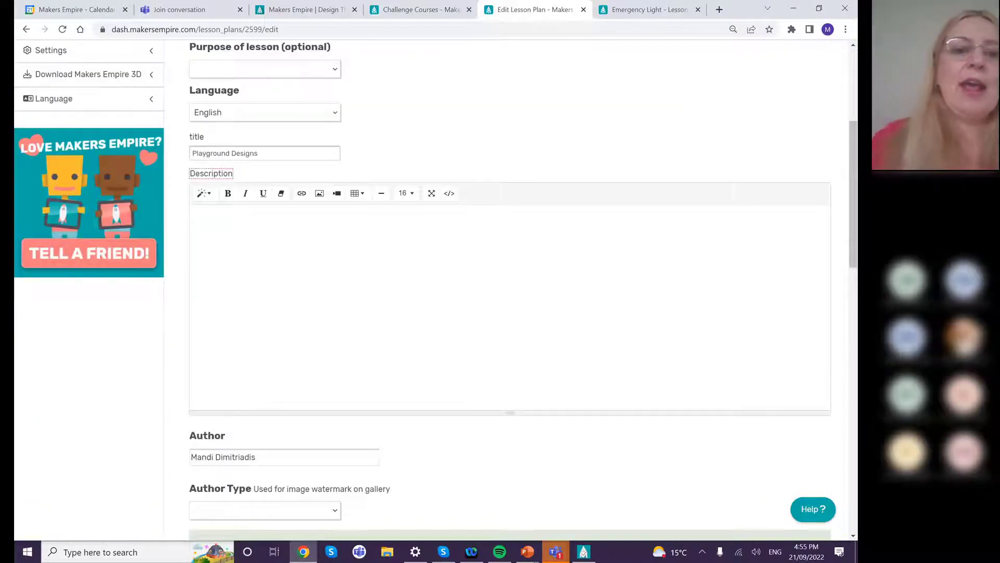
pyautogui.scroll(-2, 436, 289)
pyautogui.scroll(1, 436, 289)
pyautogui.scroll(-1, 436, 289)
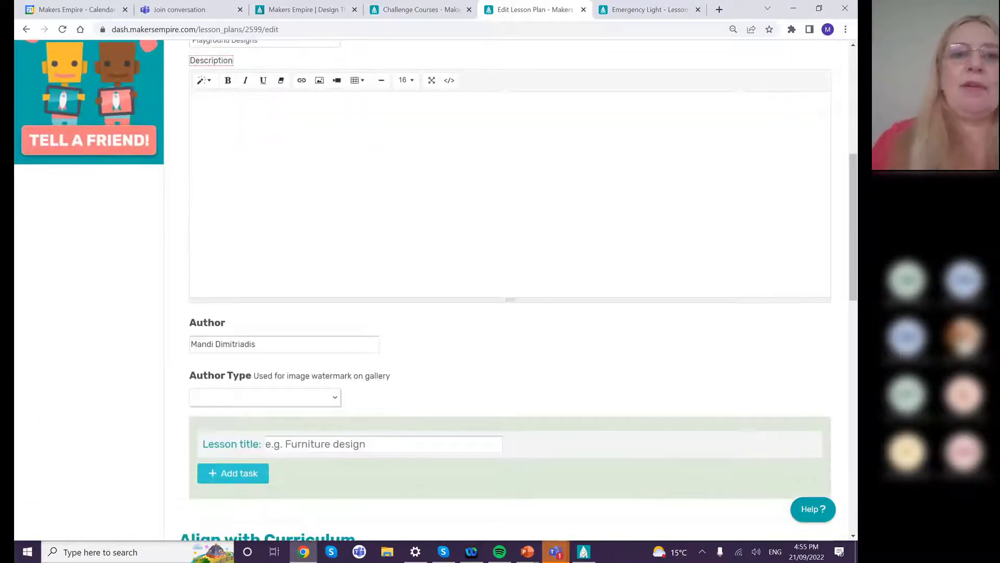
pyautogui.scroll(-2, 436, 289)
pyautogui.scroll(1, 436, 289)
pyautogui.scroll(-2, 436, 289)
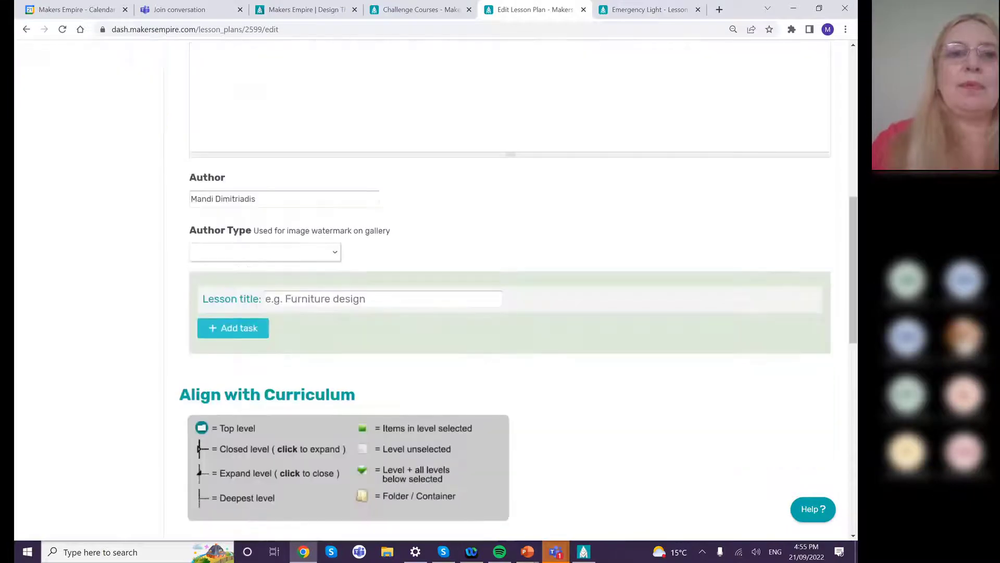
# - Add a task row to the lesson plan and enter its task and activity fields without filling them in
pyautogui.scroll(1, 436, 289)
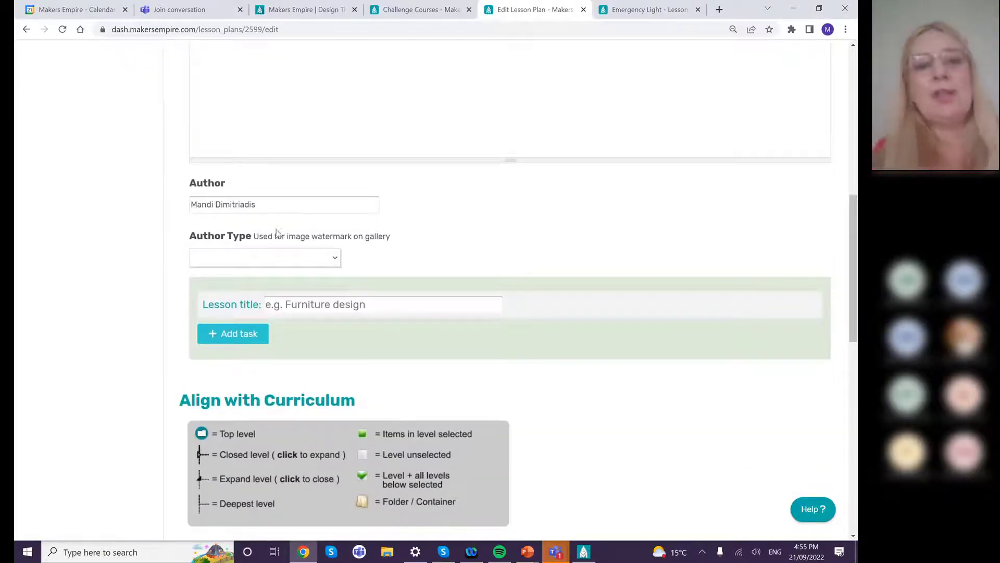
pyautogui.click(238, 334)
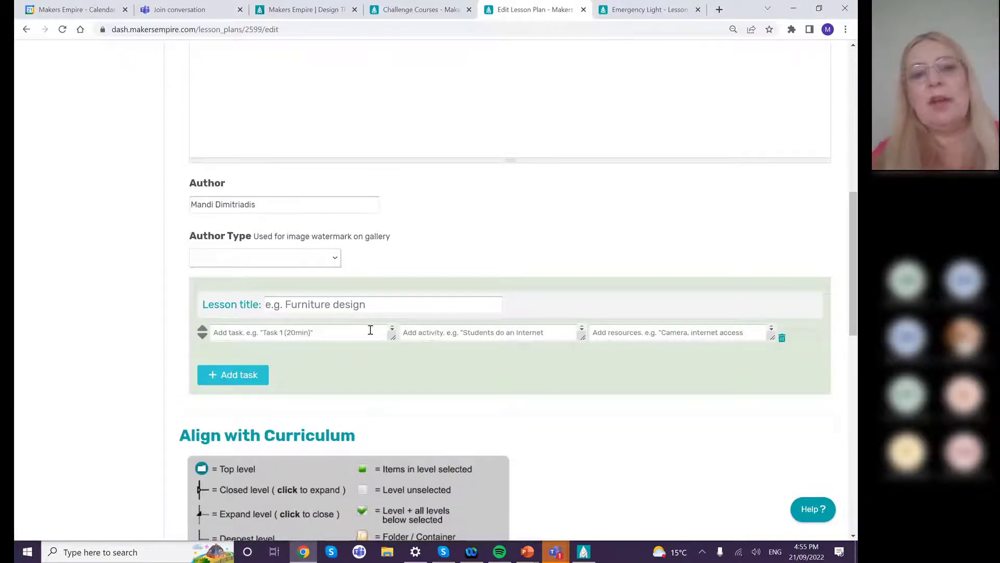
pyautogui.click(347, 333)
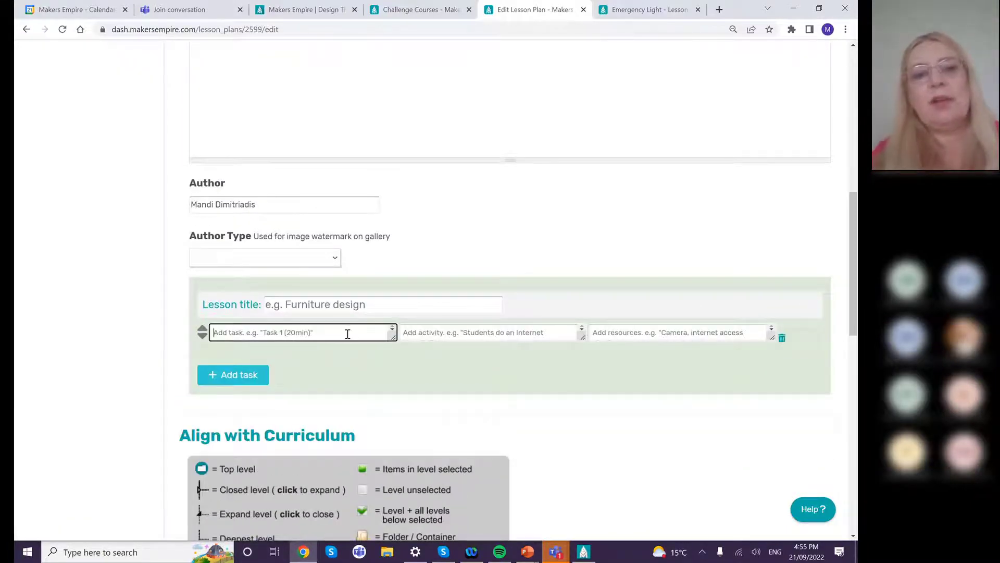
pyautogui.click(446, 334)
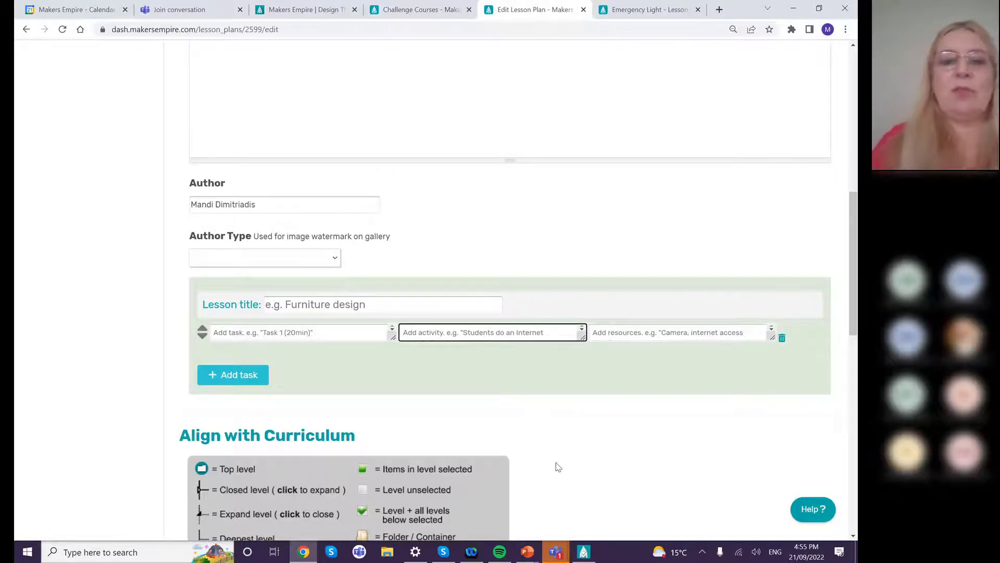
# - Under Australian Curriculum 2018, expand Technologies, Design and Technologies, Years 7 and 8, down to the Processes and Production Skills, and dismiss the battery warning
pyautogui.scroll(-2, 557, 466)
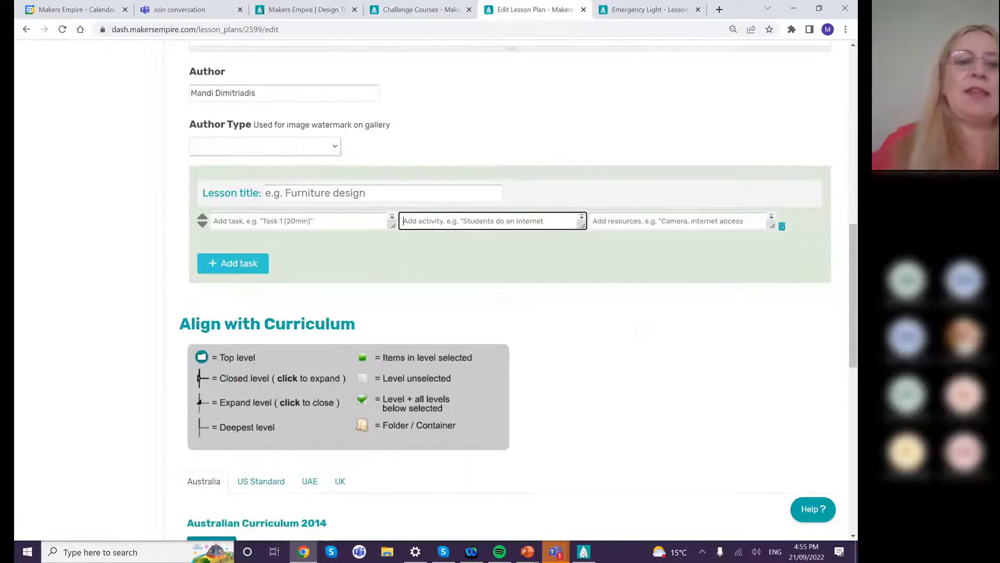
pyautogui.scroll(-2, 558, 466)
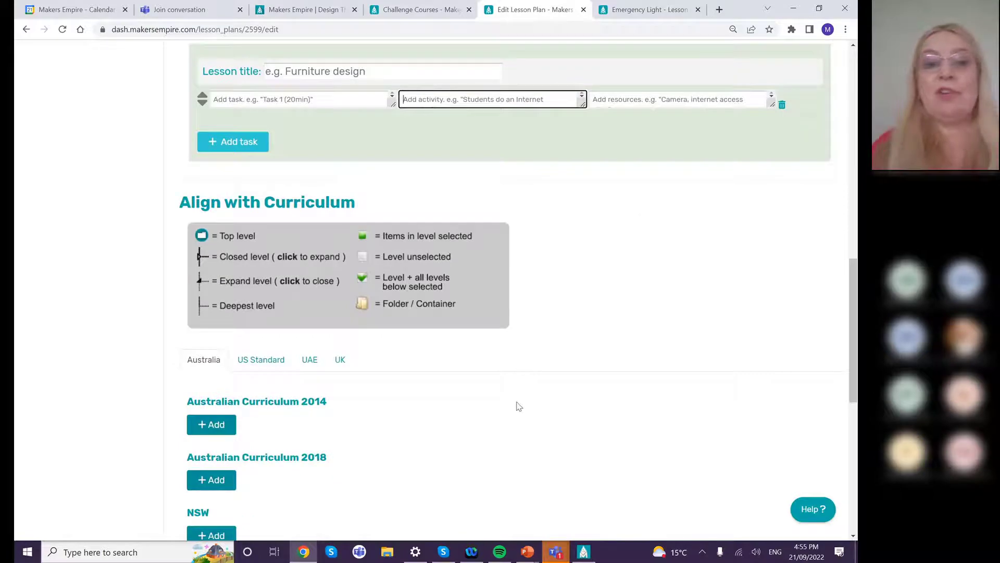
pyautogui.scroll(-3, 519, 406)
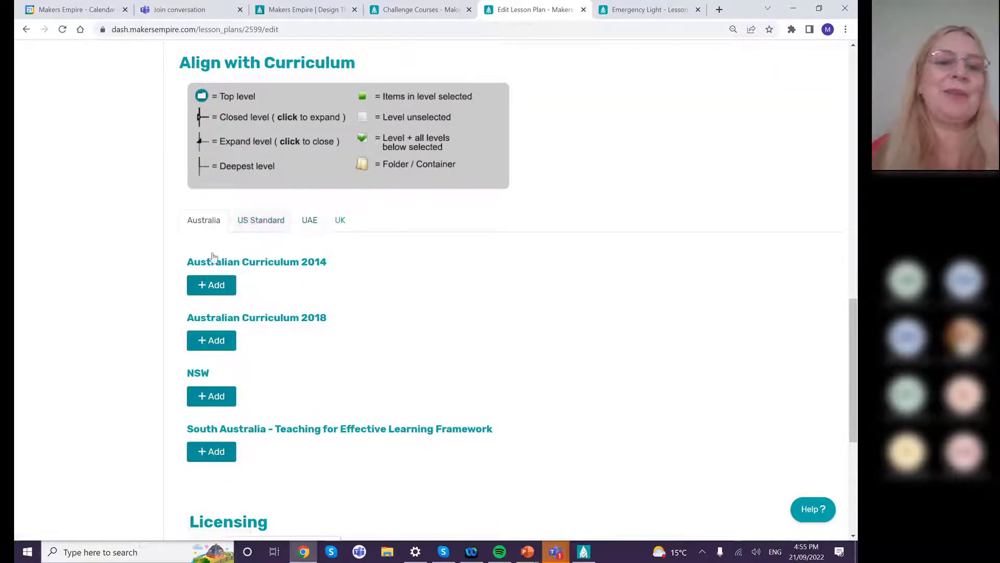
pyautogui.click(213, 341)
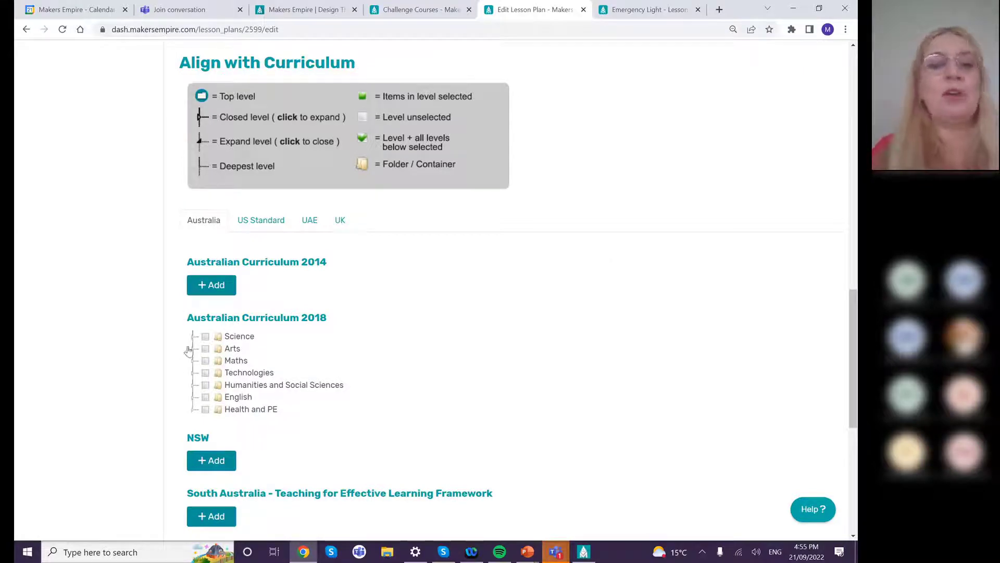
pyautogui.click(192, 374)
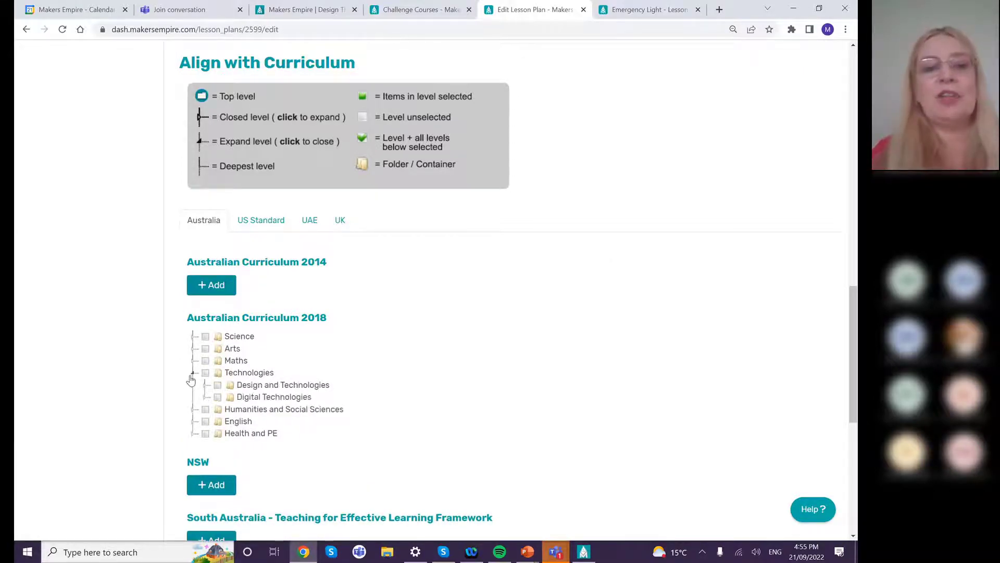
pyautogui.click(204, 385)
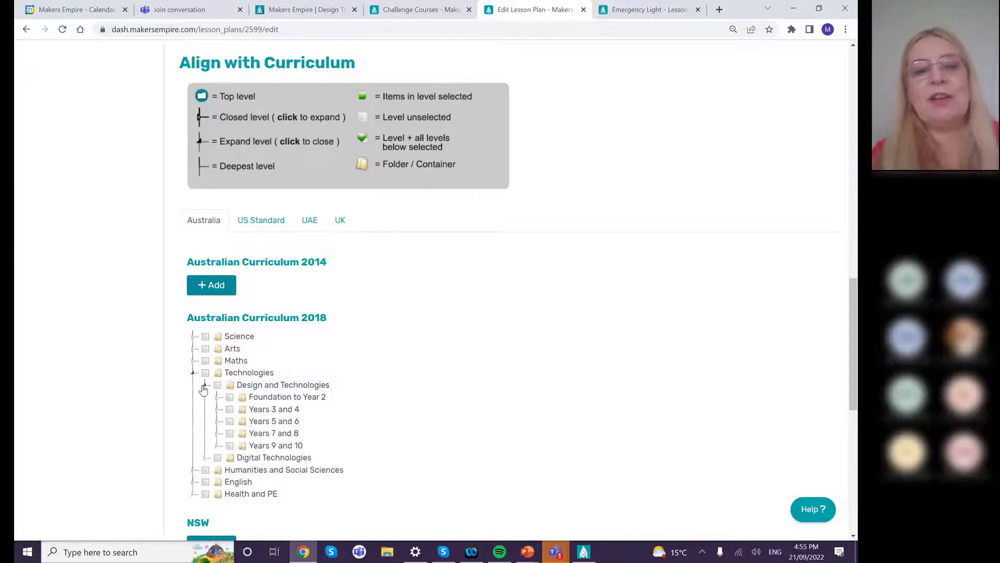
pyautogui.click(216, 434)
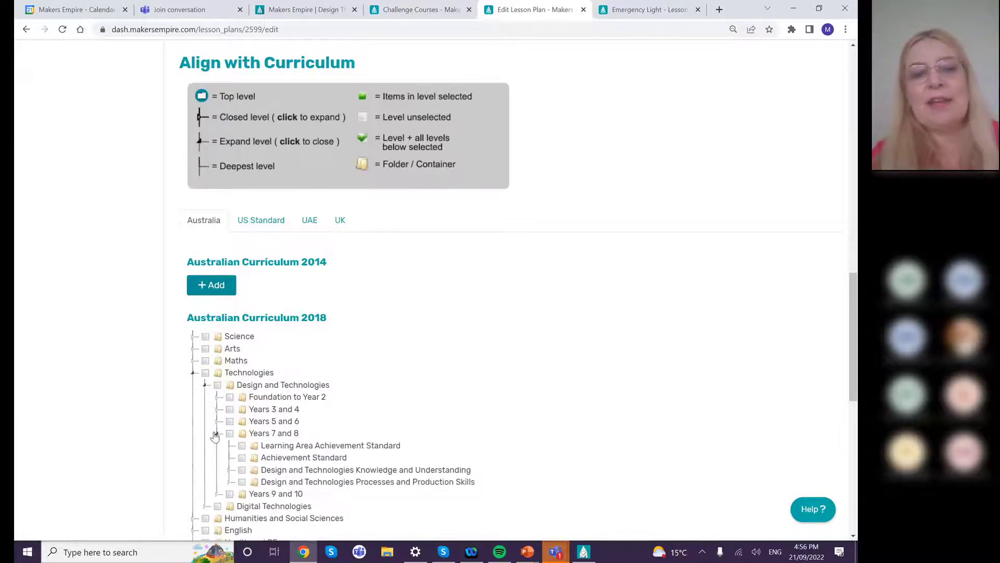
pyautogui.click(230, 482)
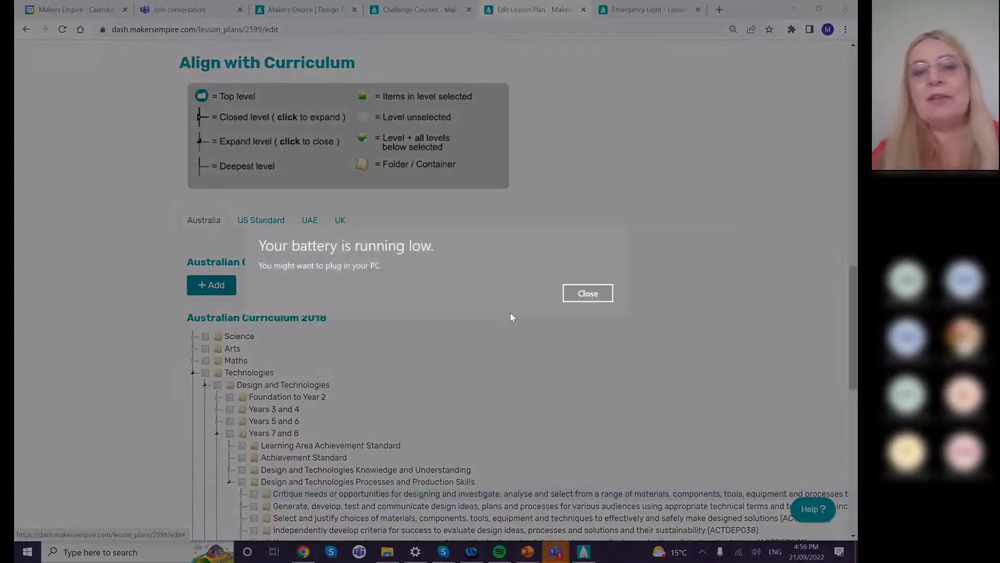
pyautogui.click(591, 294)
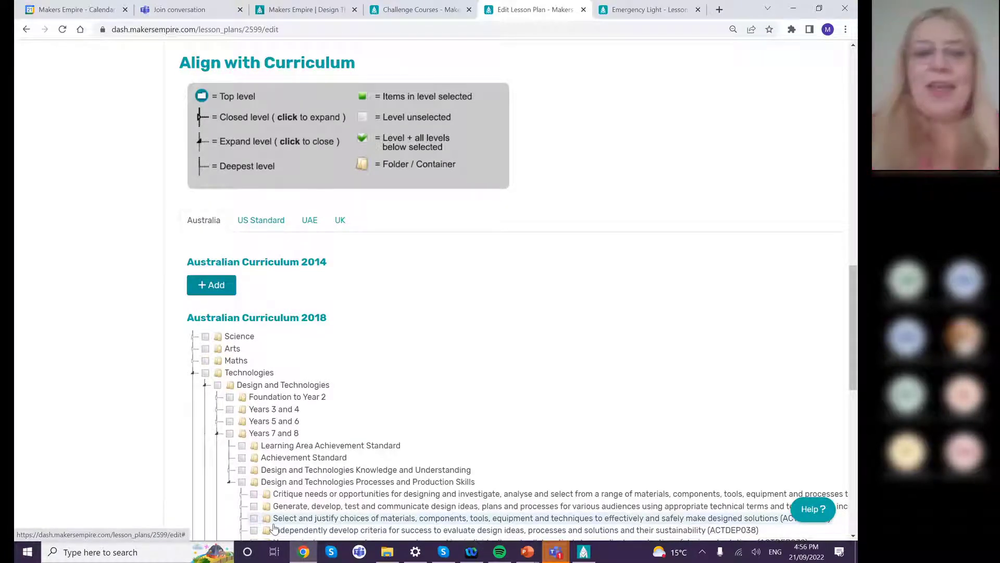
# - Review the licensing options, keep "Public - Anyone can see", and update the lesson
pyautogui.scroll(-3, 275, 529)
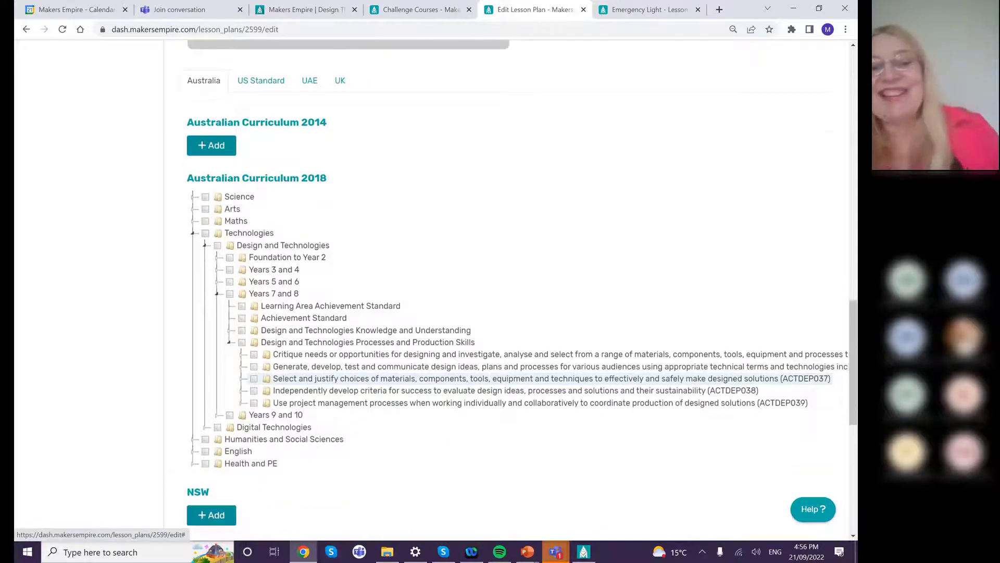
pyautogui.scroll(-4, 275, 528)
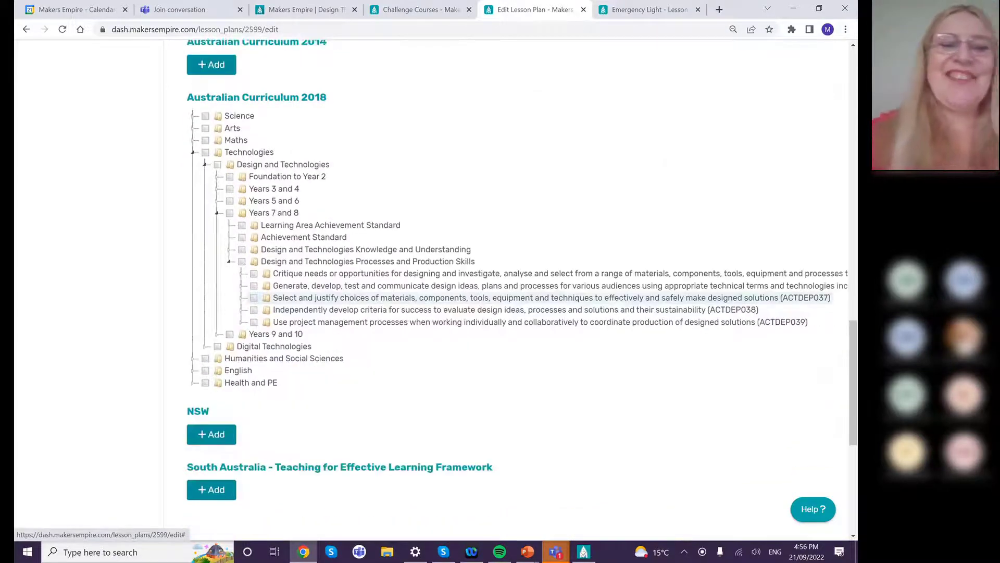
pyautogui.scroll(-4, 275, 529)
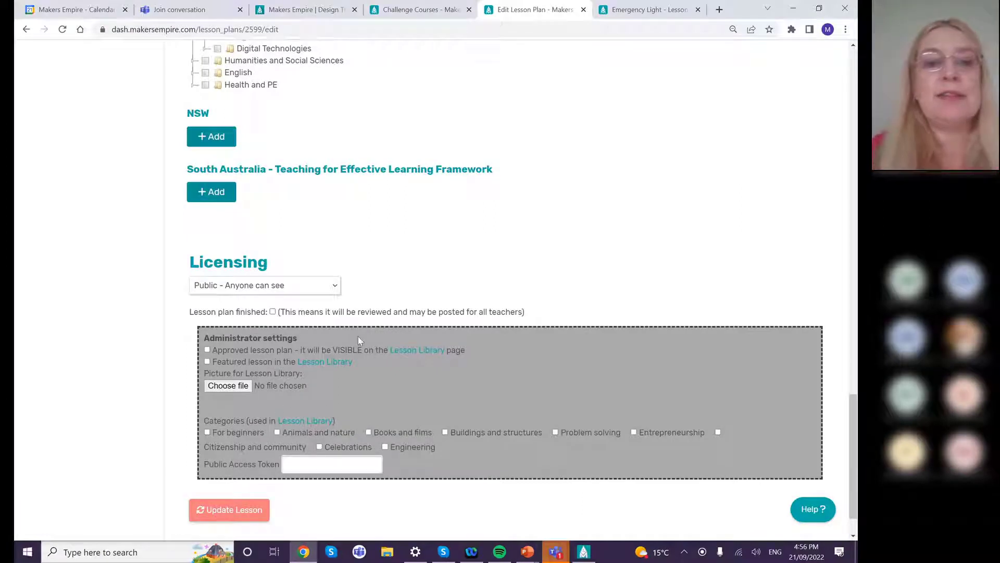
pyautogui.click(336, 286)
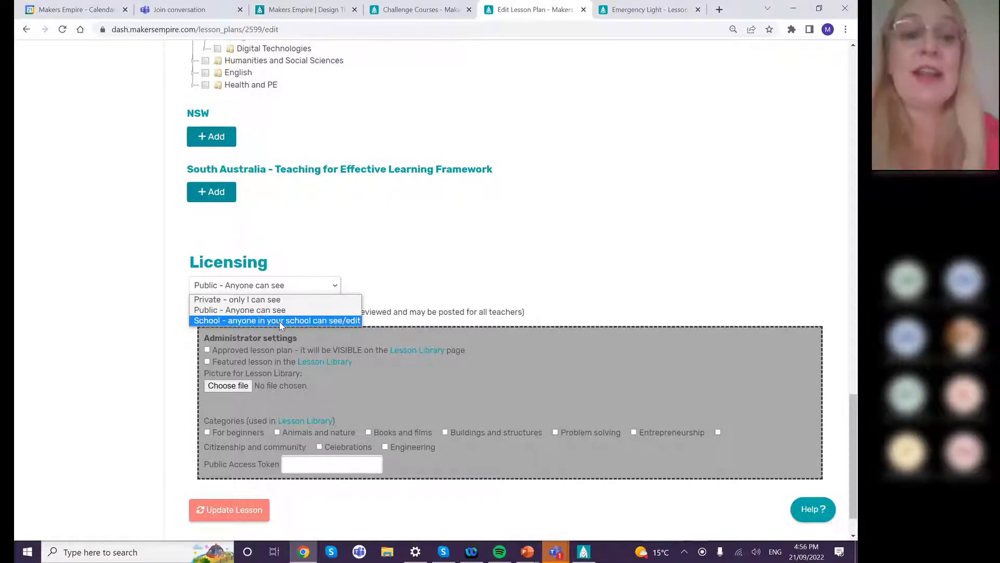
pyautogui.click(264, 311)
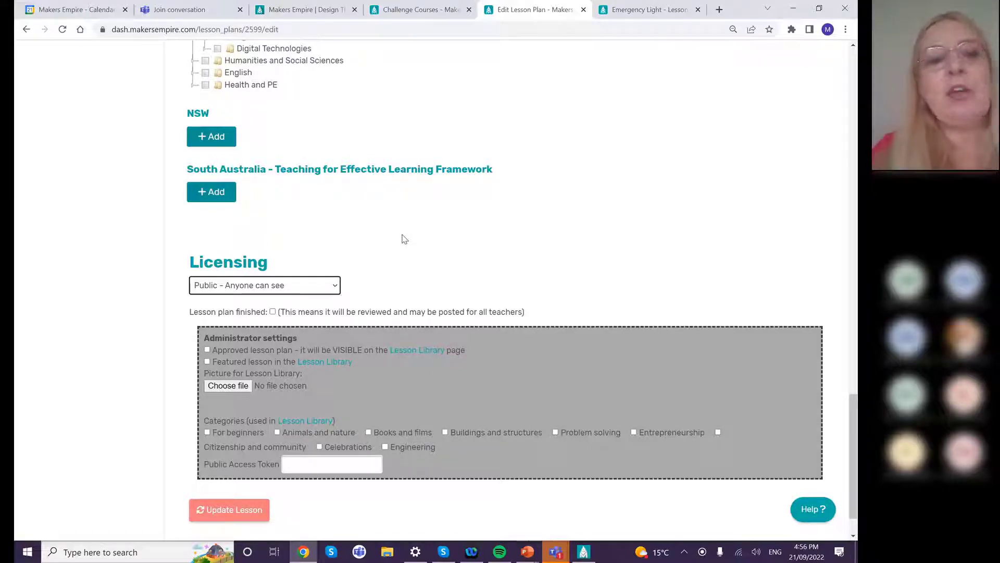
pyautogui.click(273, 312)
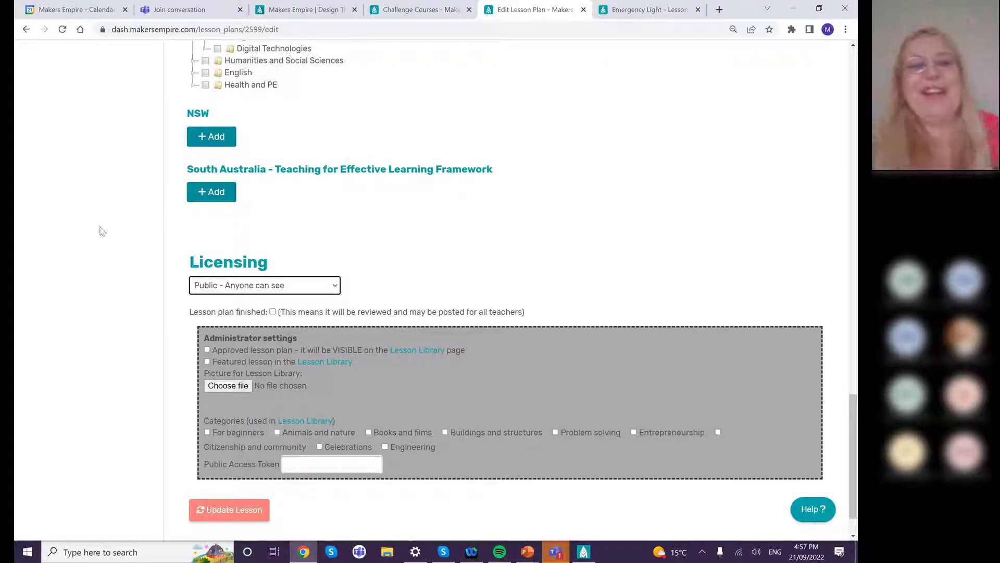
pyautogui.click(229, 514)
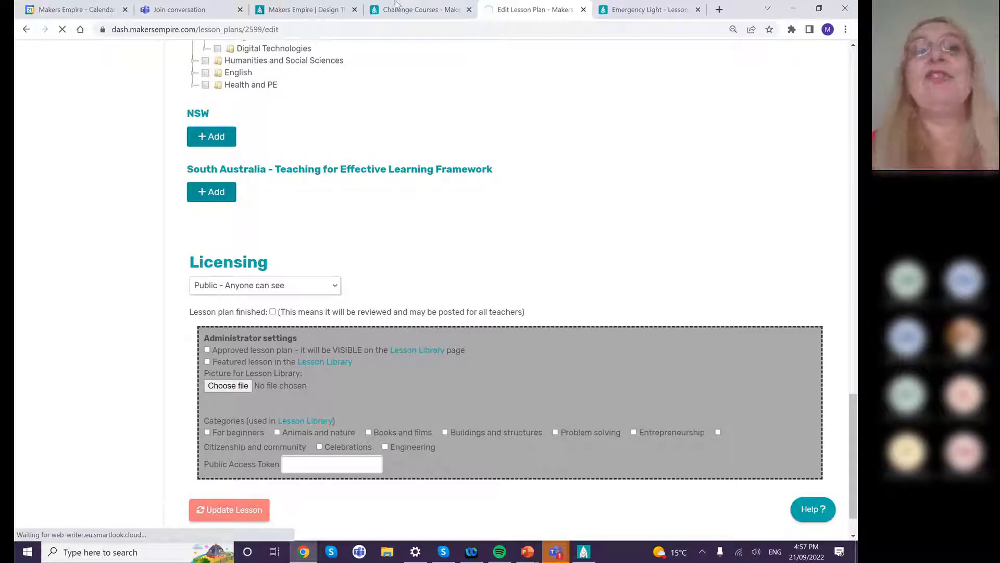
# - Go back to the Challenge Courses page, open the Printables resources from there and look over the free downloads
pyautogui.click(409, 10)
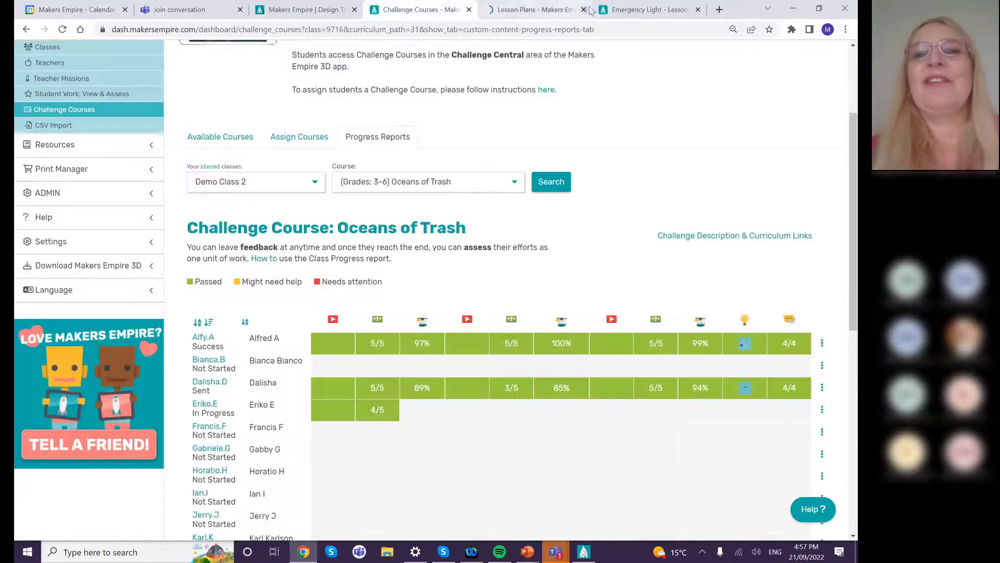
pyautogui.click(46, 150)
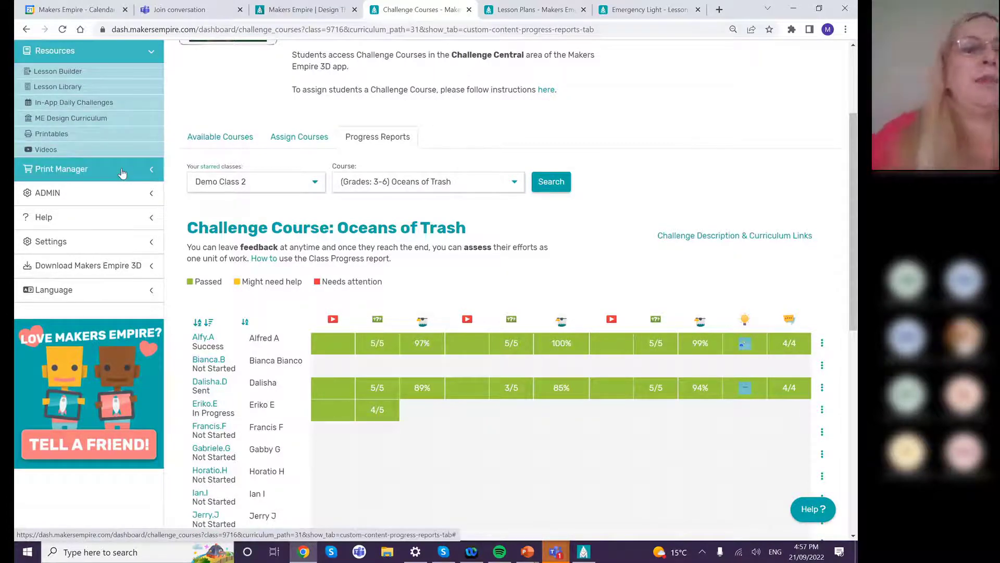
pyautogui.scroll(2, 122, 173)
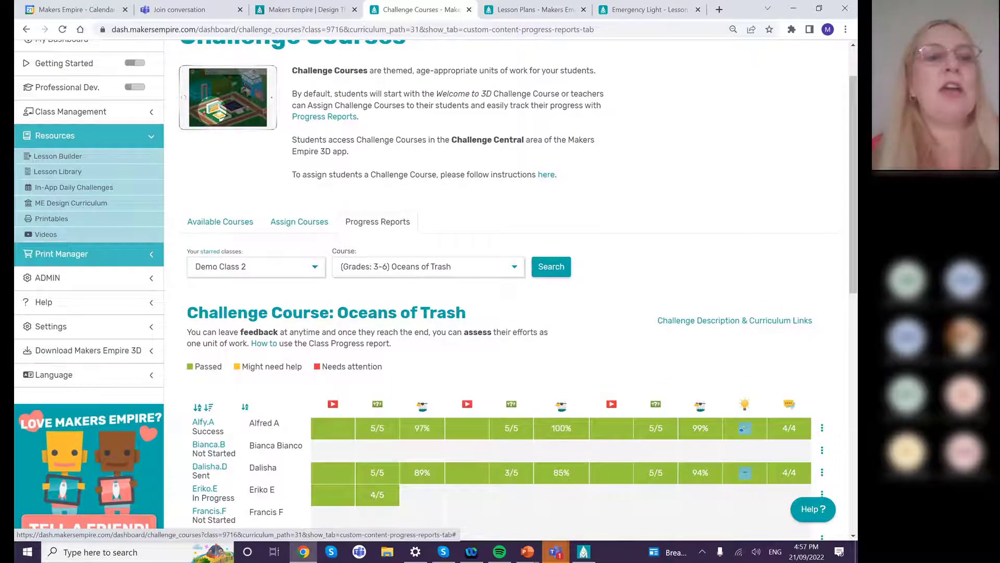
pyautogui.click(58, 219)
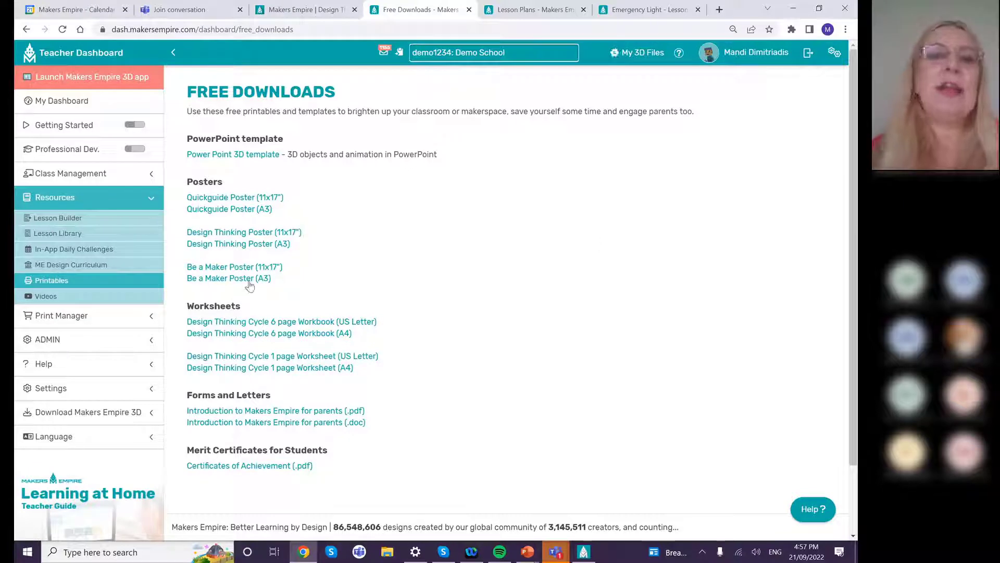
pyautogui.scroll(-1, 229, 319)
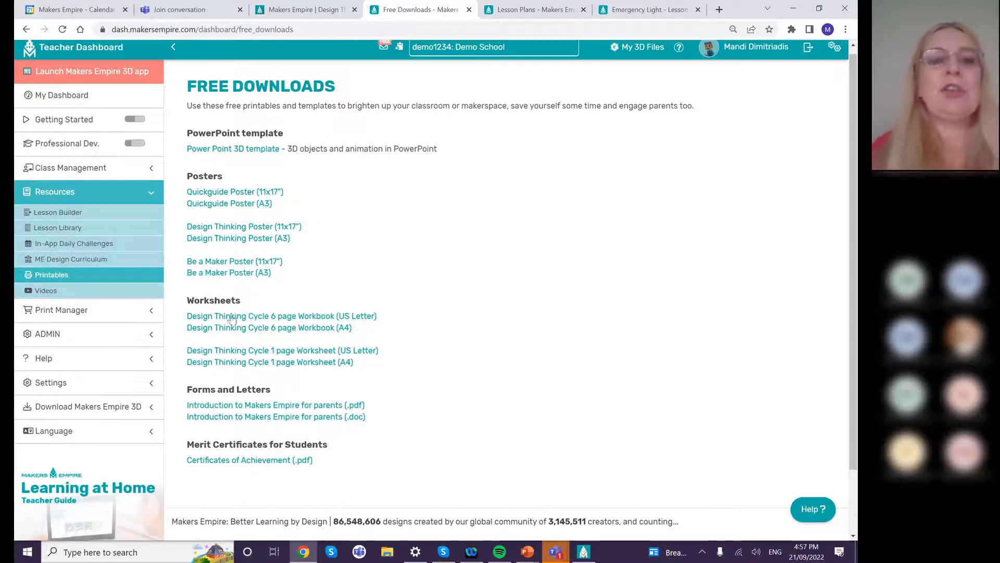
# - View the A3 Design Thinking Poster, glance at the Makers Empire website's resources, and return to the free downloads list
pyautogui.click(229, 239)
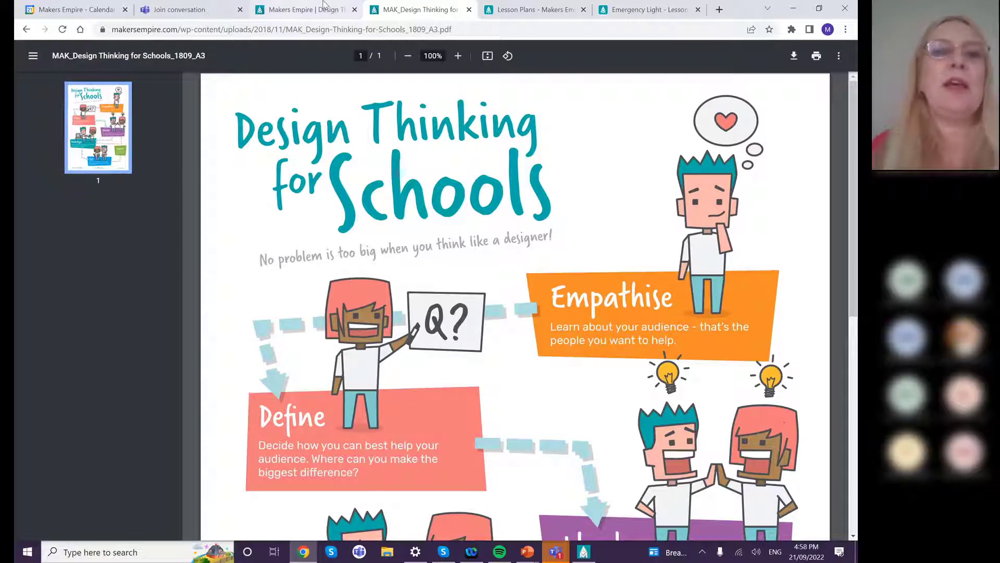
pyautogui.click(288, 12)
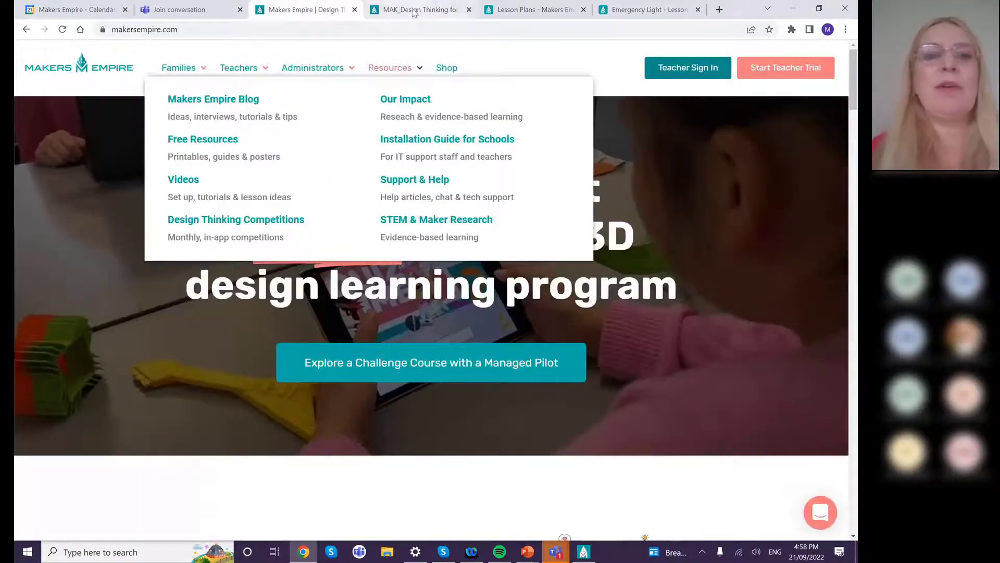
pyautogui.click(413, 10)
pyautogui.click(26, 29)
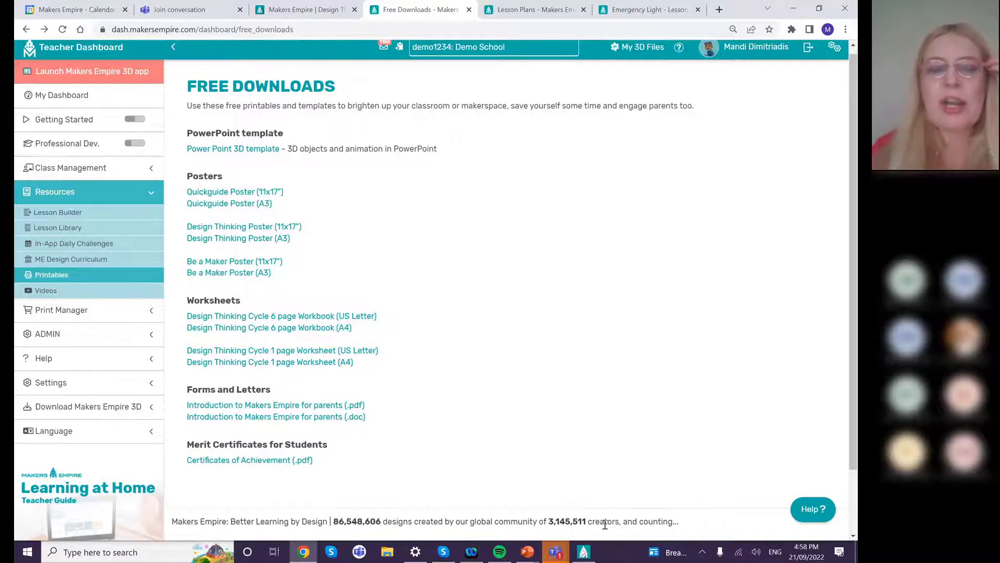
# - Open the Classes page in Class Management and look over the class and student lists
pyautogui.click(76, 171)
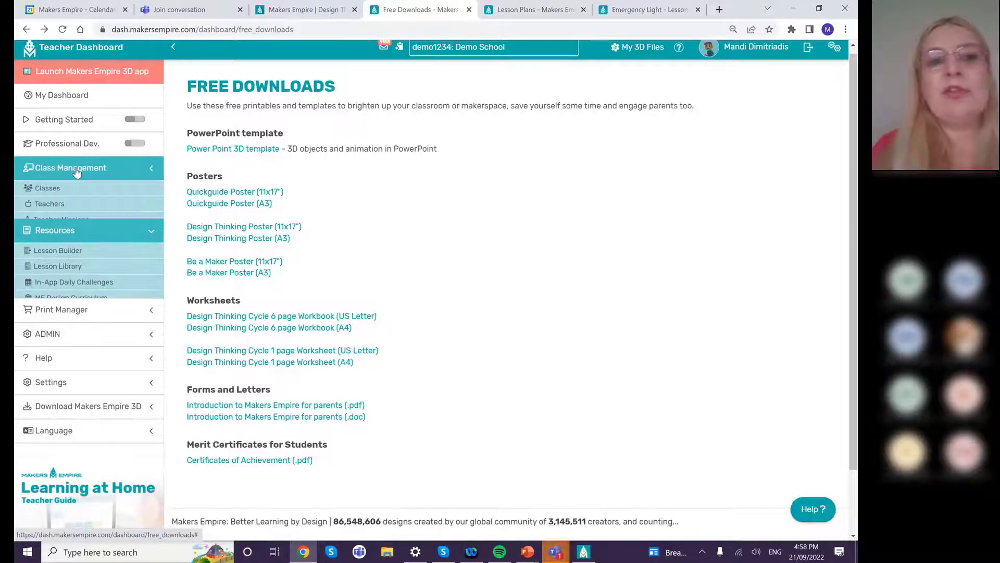
pyautogui.click(47, 191)
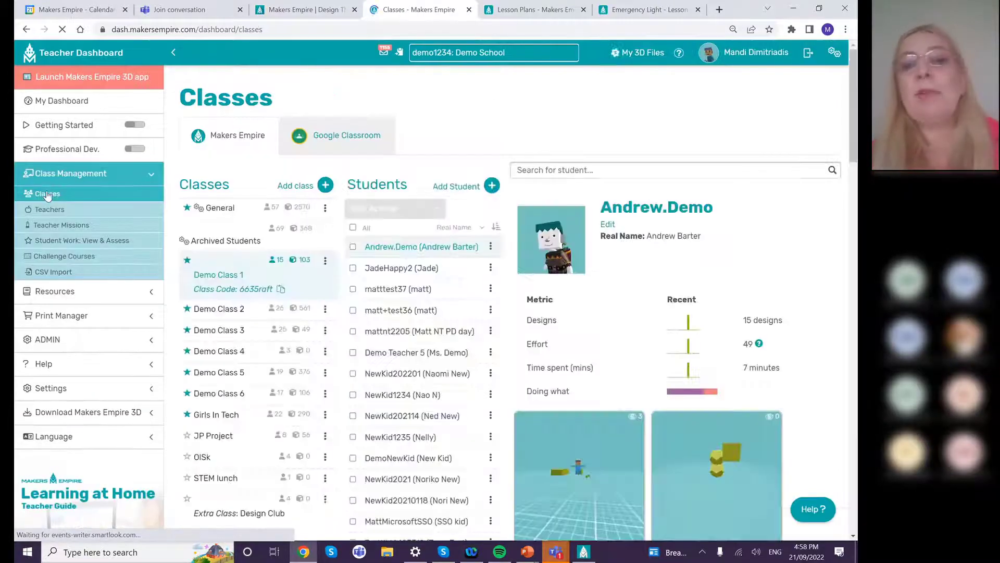
pyautogui.scroll(-2, 47, 194)
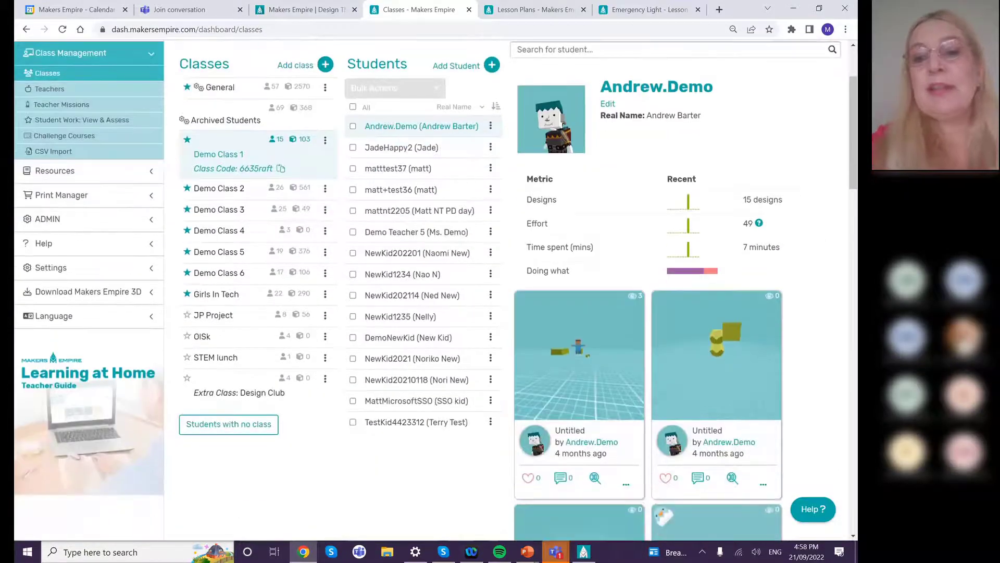
# - Open the first untitled design in the selected Demo Class 1 student's profile and rotate its 3D preview
pyautogui.scroll(-1, 436, 290)
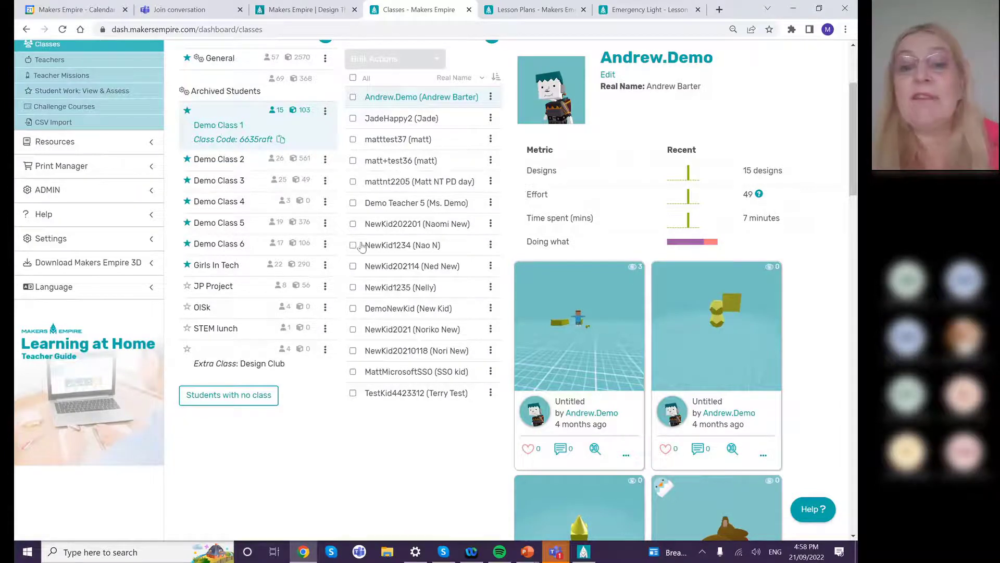
pyautogui.click(551, 370)
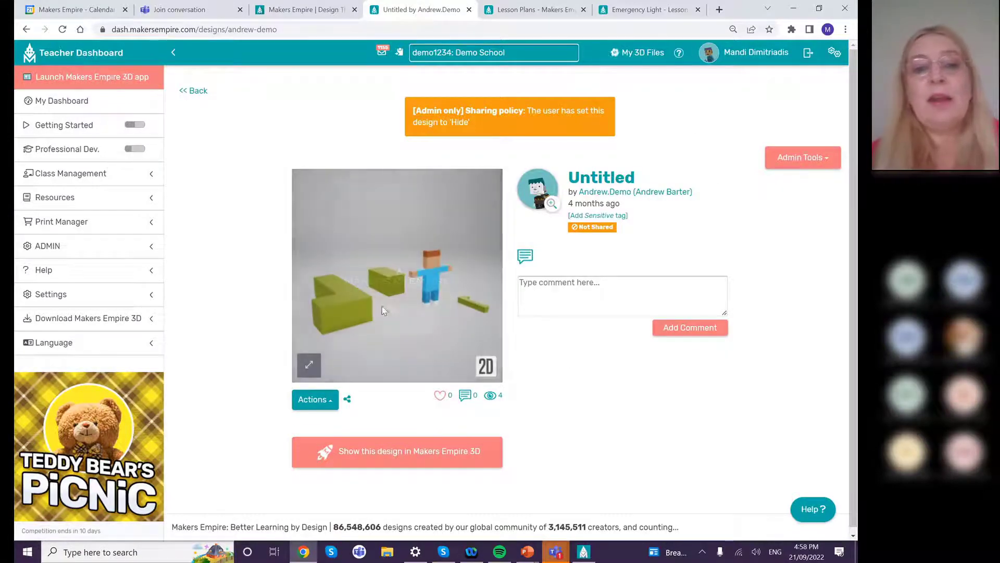
pyautogui.moveTo(383, 310); pyautogui.dragTo(363, 405)
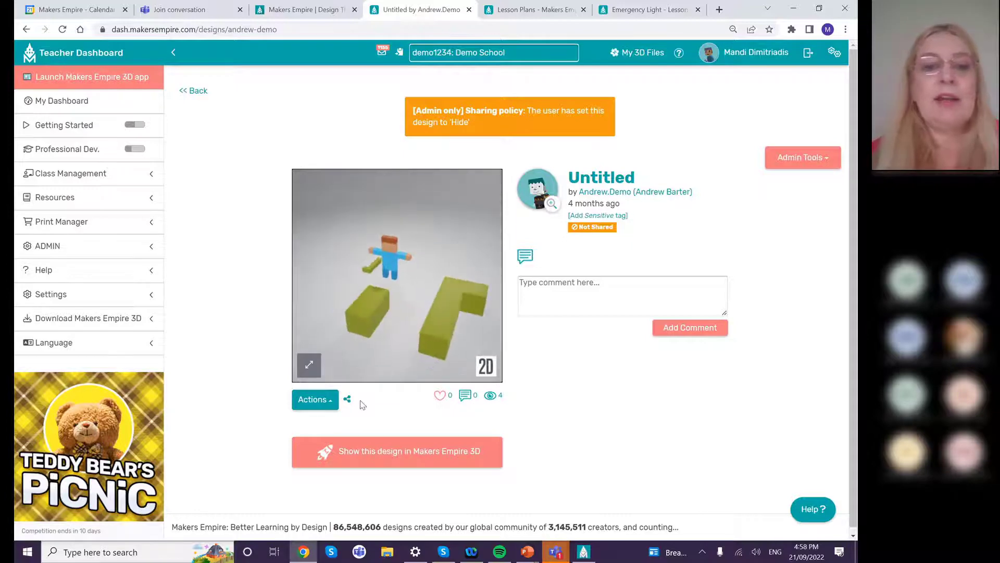
# - Request the 3D file download for this untitled design and dismiss the STL generation notice
pyautogui.click(328, 404)
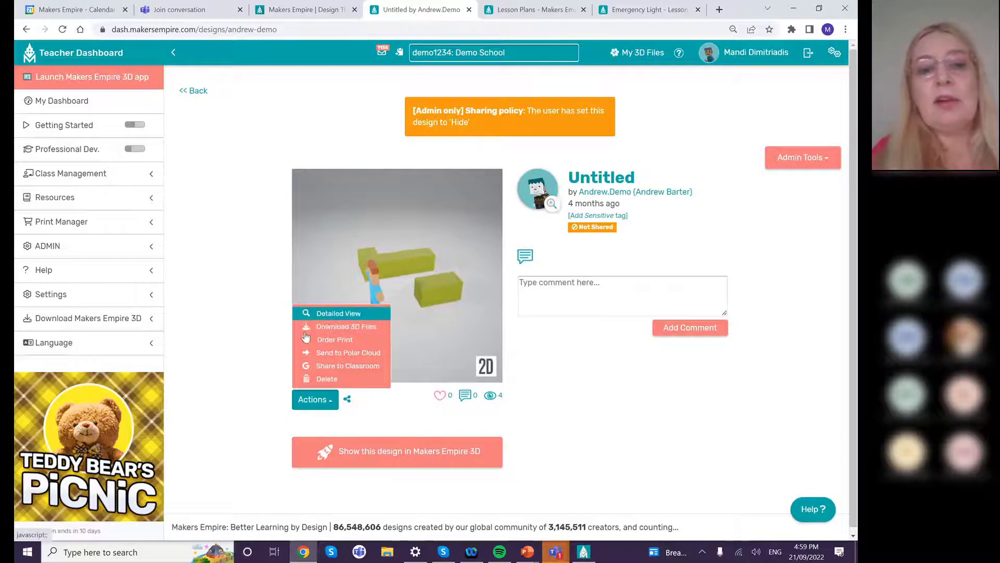
pyautogui.click(335, 327)
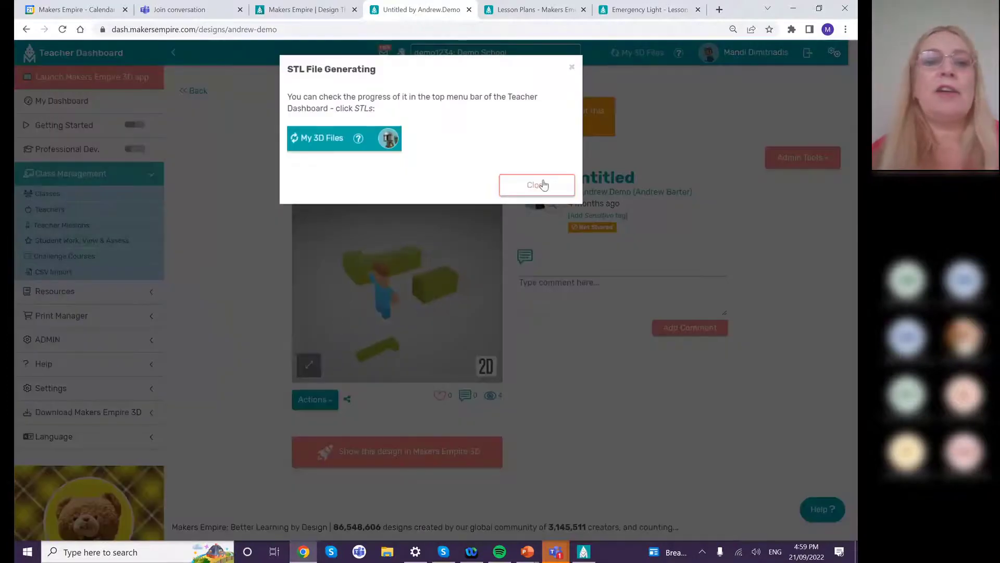
pyautogui.click(541, 185)
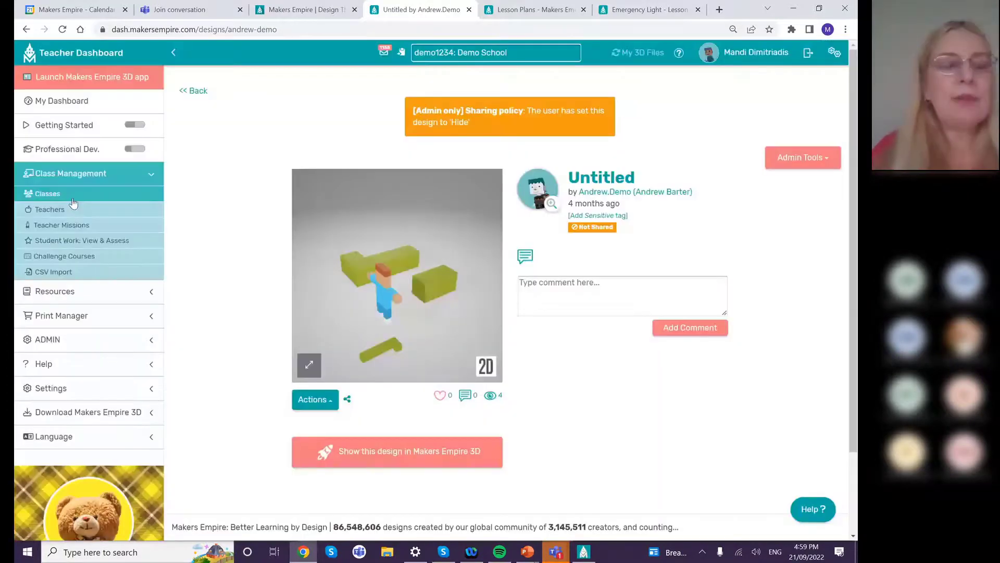
# - Open My 3D Files in Print Manager, check the download formats offered for the space team rocket, and look over the design list
pyautogui.click(73, 318)
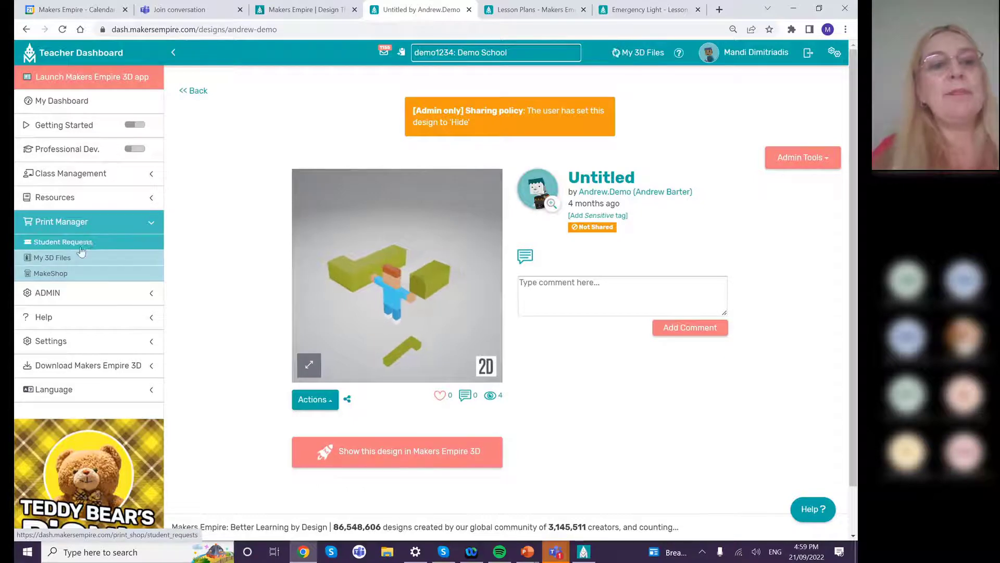
pyautogui.click(70, 260)
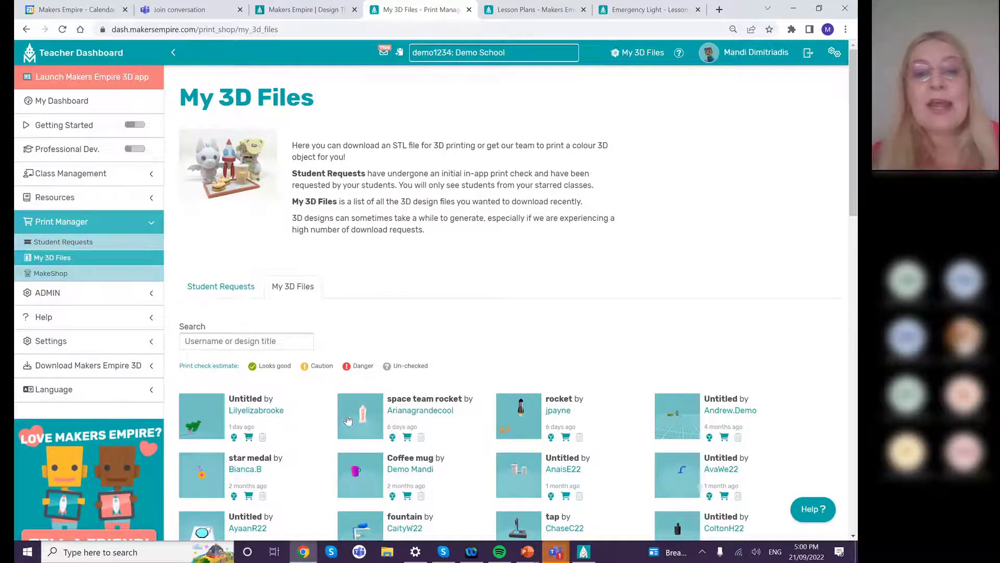
pyautogui.click(392, 439)
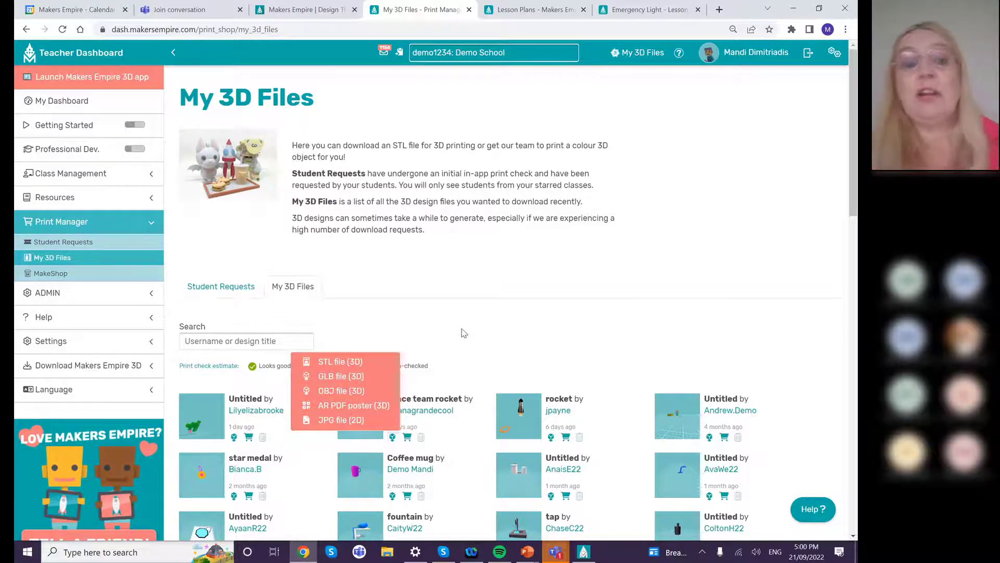
pyautogui.click(620, 279)
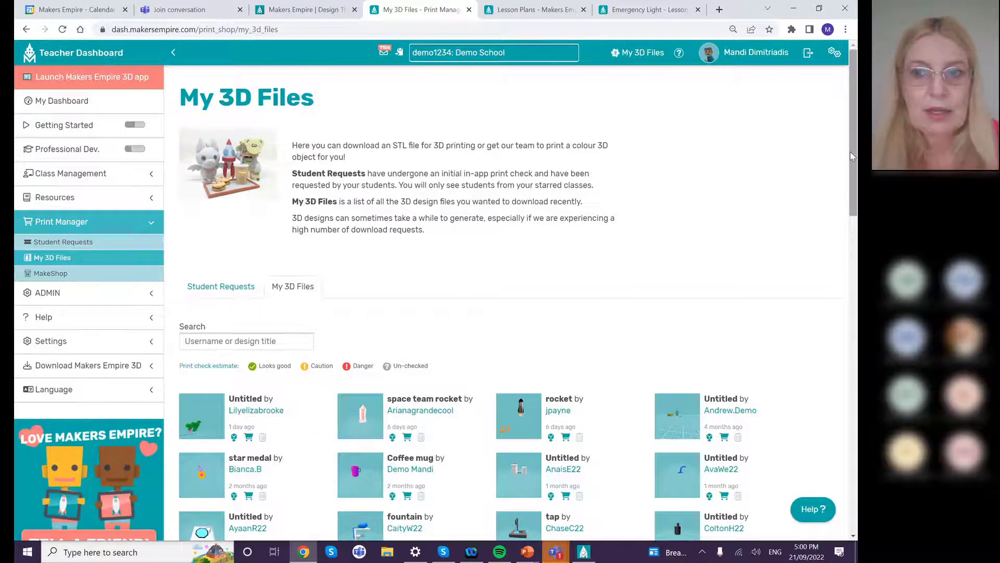
pyautogui.moveTo(853, 157); pyautogui.dragTo(854, 187)
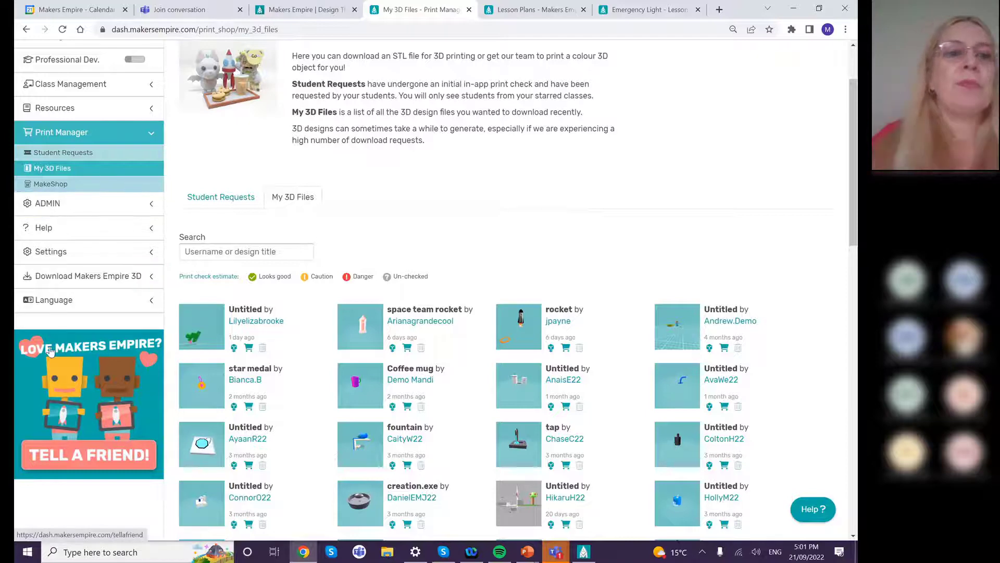
pyautogui.scroll(2, 89, 406)
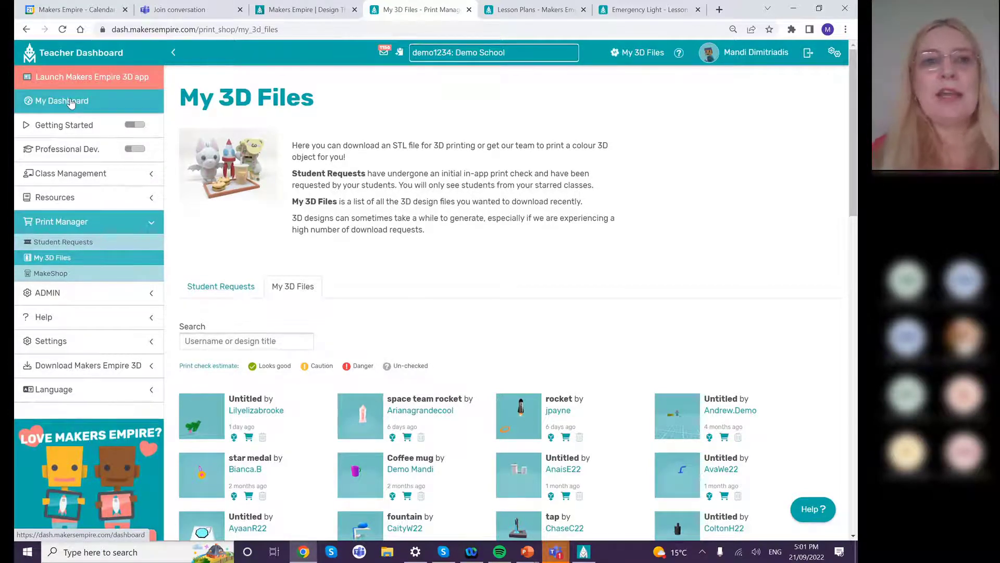
# - Go back to the Classes page, and then switch to the Makers Empire website's home page
pyautogui.click(26, 29)
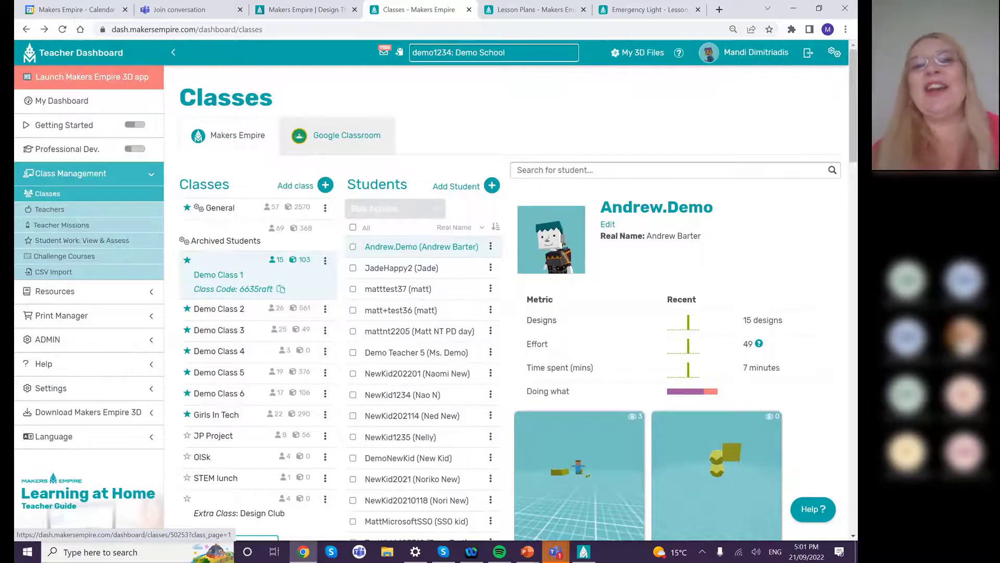
pyautogui.click(298, 9)
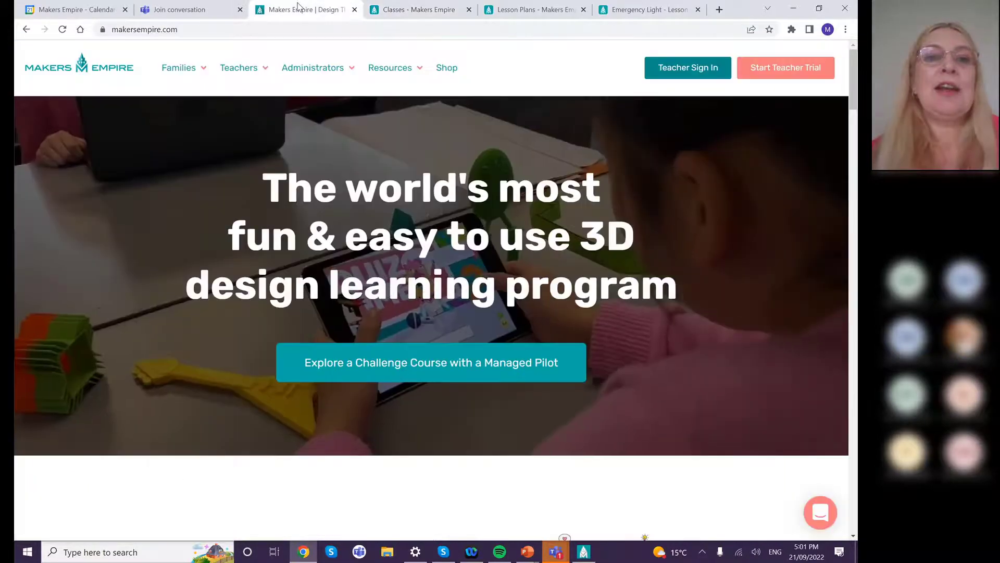